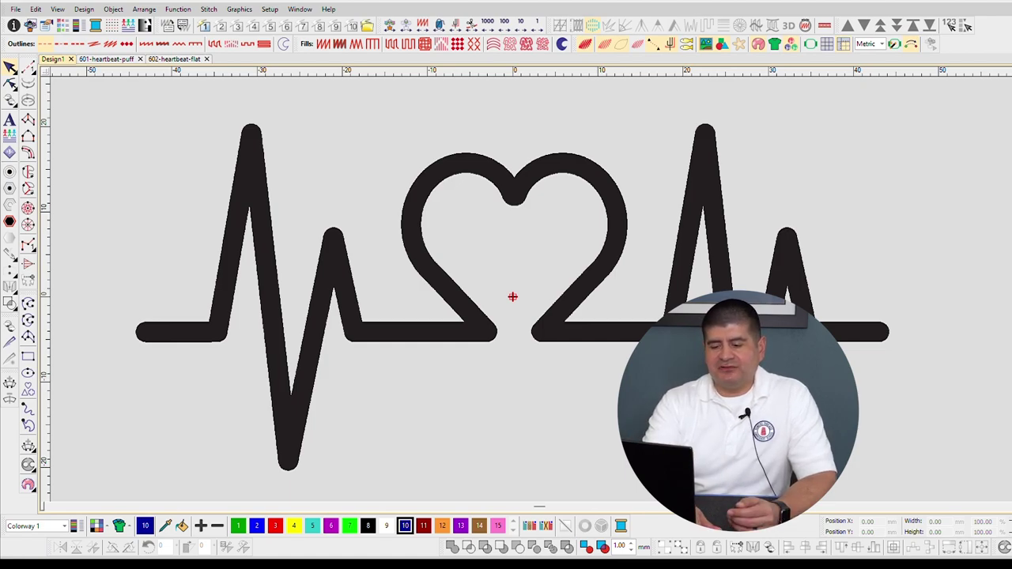
Show the grid over the heartbeat artwork.
{"action": "key", "text": "shift+g"}
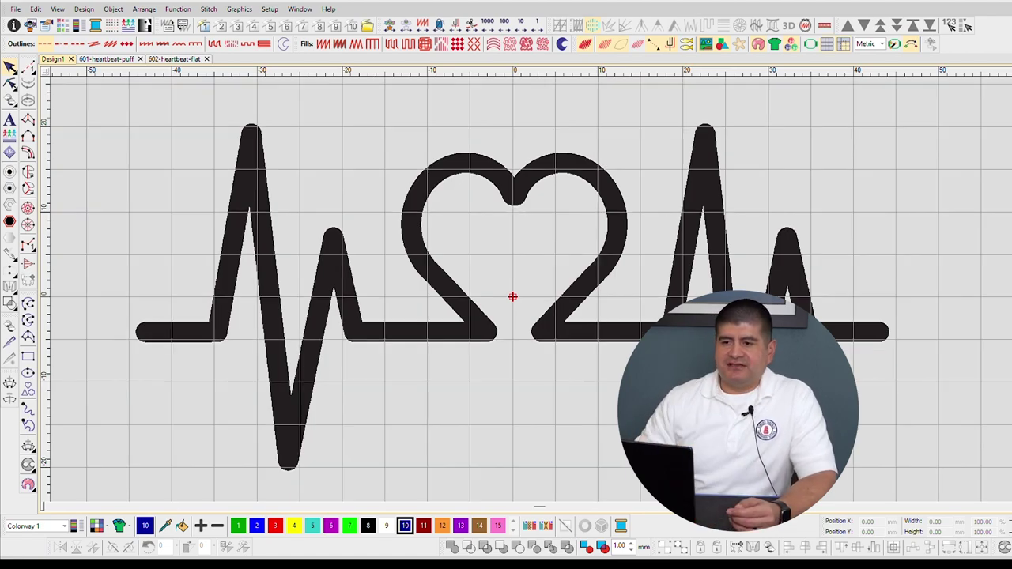
{"action": "scroll", "coordinate": [539, 277], "scroll_direction": "up", "scroll_amount": 1}
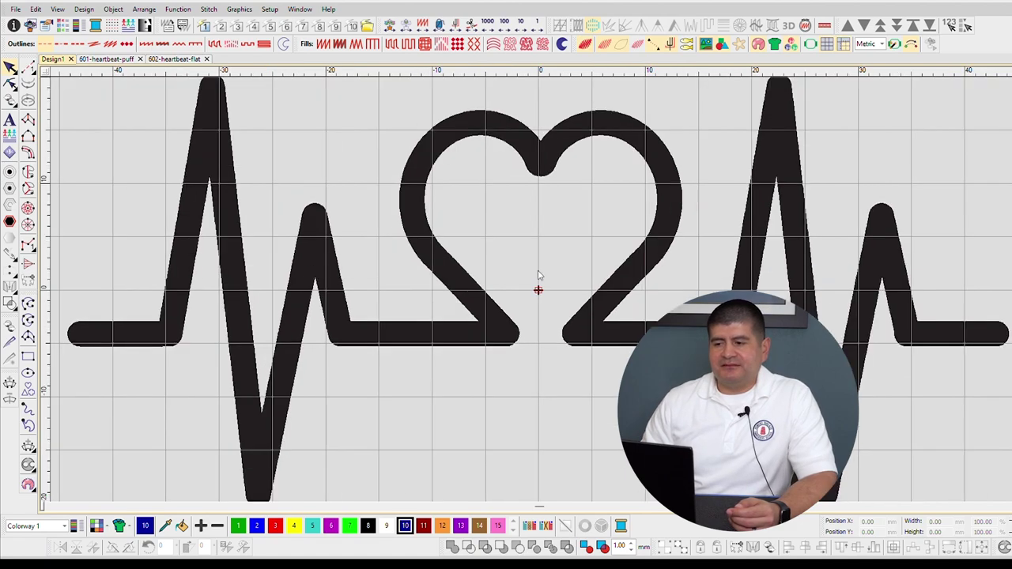
{"action": "scroll", "coordinate": [538, 276], "scroll_direction": "down", "scroll_amount": 1}
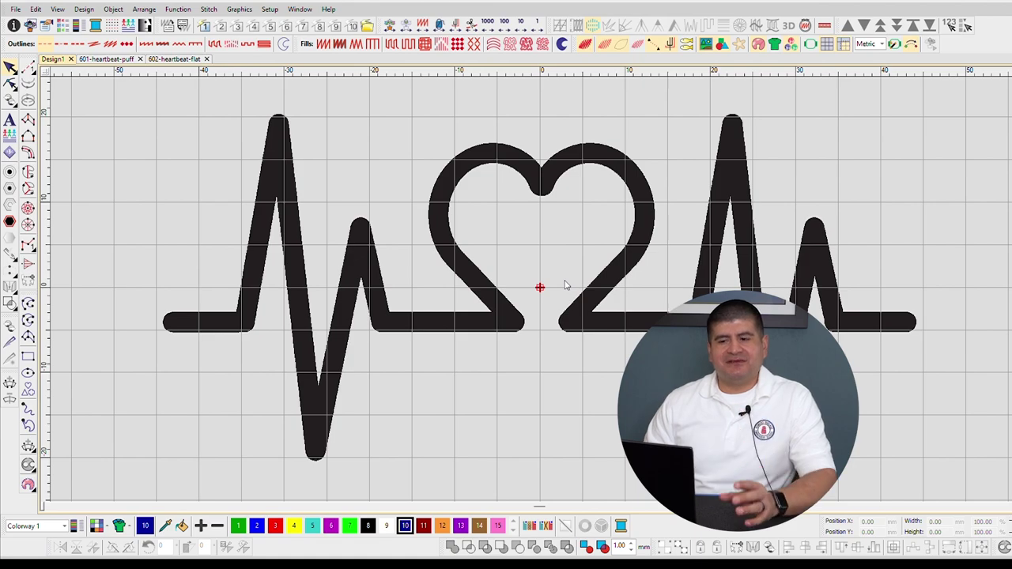
Select the heartbeat artwork and switch the measurement units from metric to U.S.
{"action": "left_click", "coordinate": [478, 280]}
{"action": "scroll", "coordinate": [538, 275], "scroll_direction": "down", "scroll_amount": 1}
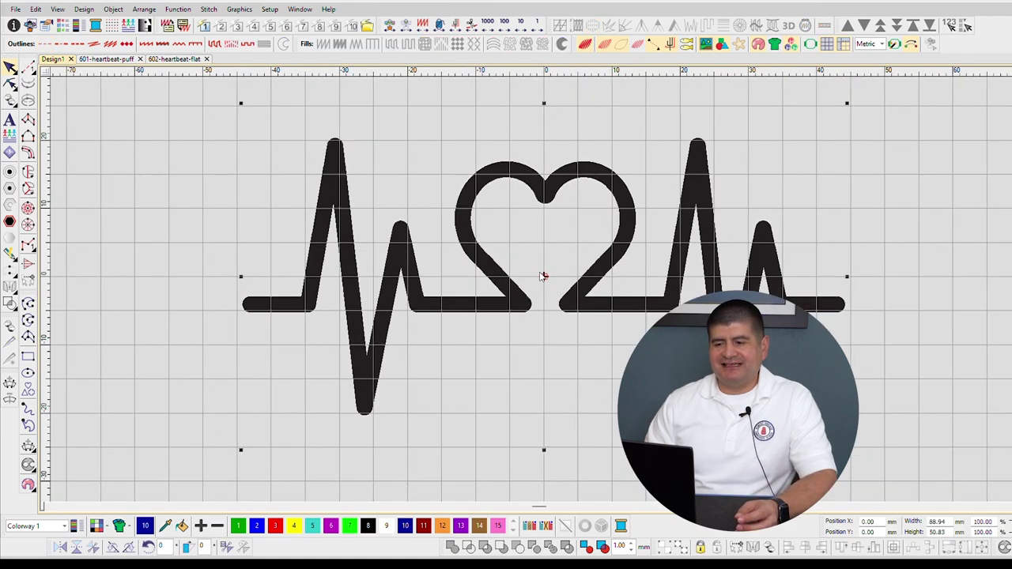
{"action": "scroll", "coordinate": [539, 275], "scroll_direction": "down", "scroll_amount": 1}
{"action": "scroll", "coordinate": [537, 275], "scroll_direction": "up", "scroll_amount": 1}
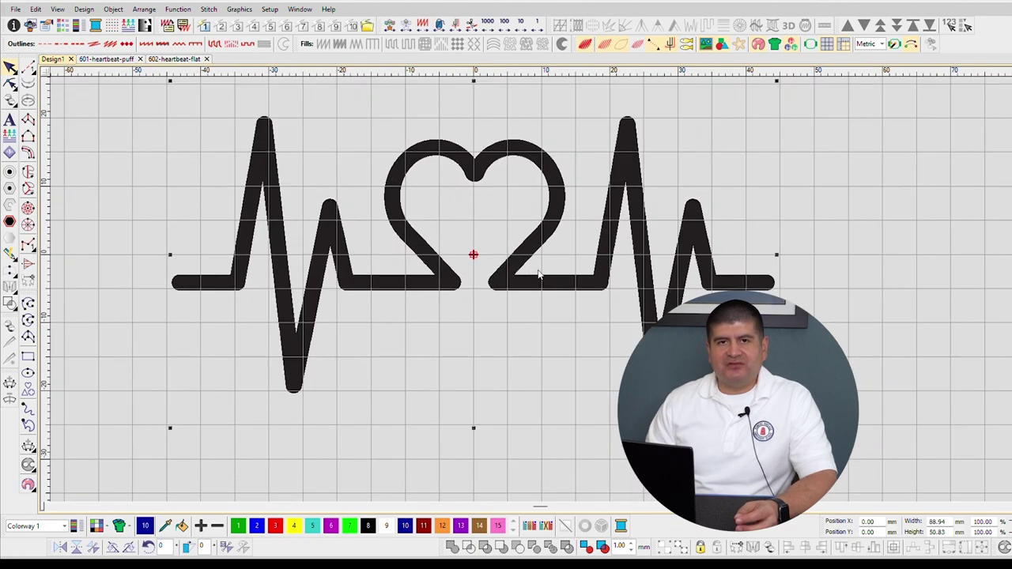
{"action": "left_click", "coordinate": [881, 44]}
{"action": "left_click", "coordinate": [868, 75]}
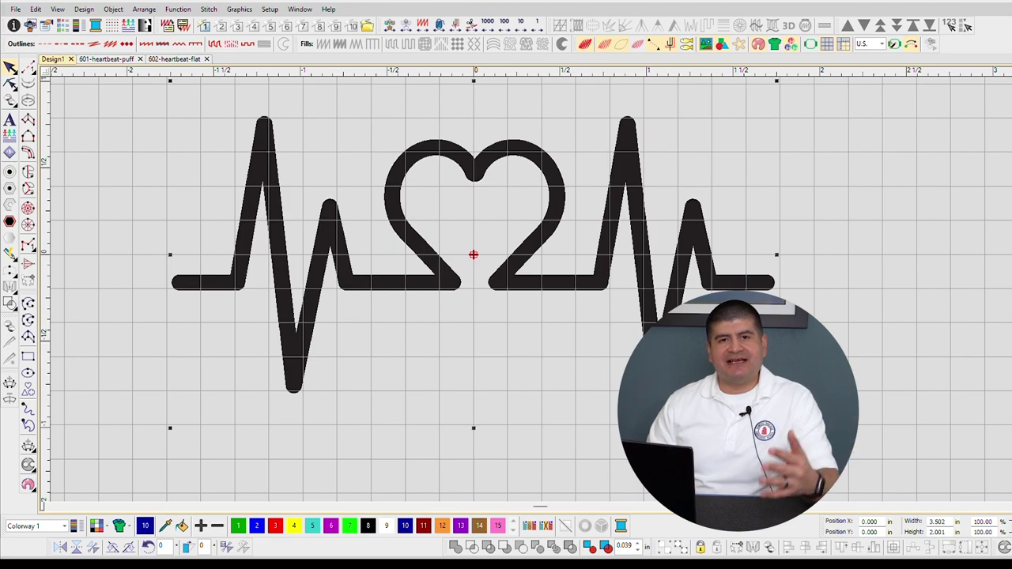
Display the Design Information, Object Properties and Color-Object List windows, with the design's general details shown.
{"action": "left_click", "coordinate": [14, 24]}
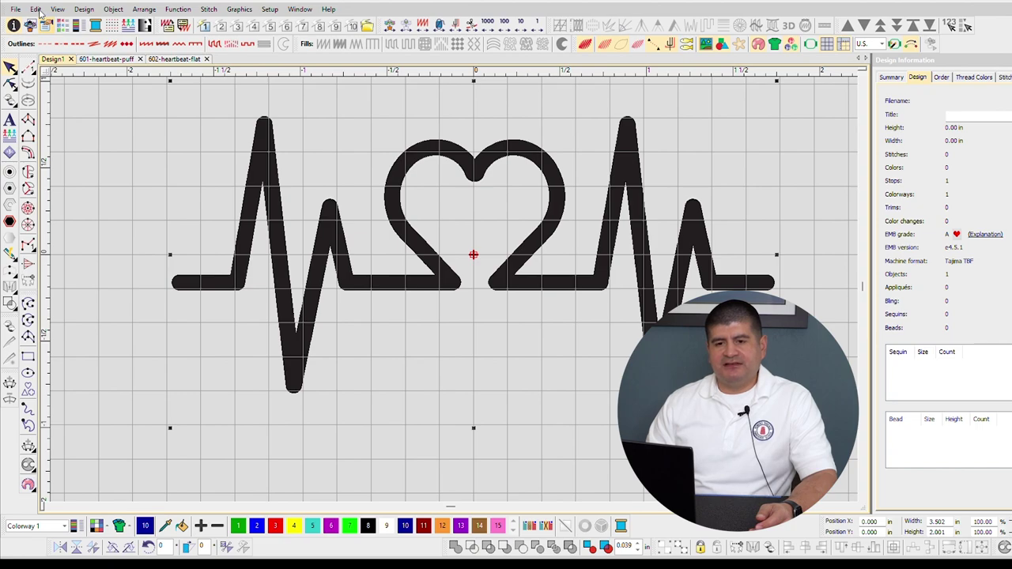
{"action": "key", "text": "alt+Return"}
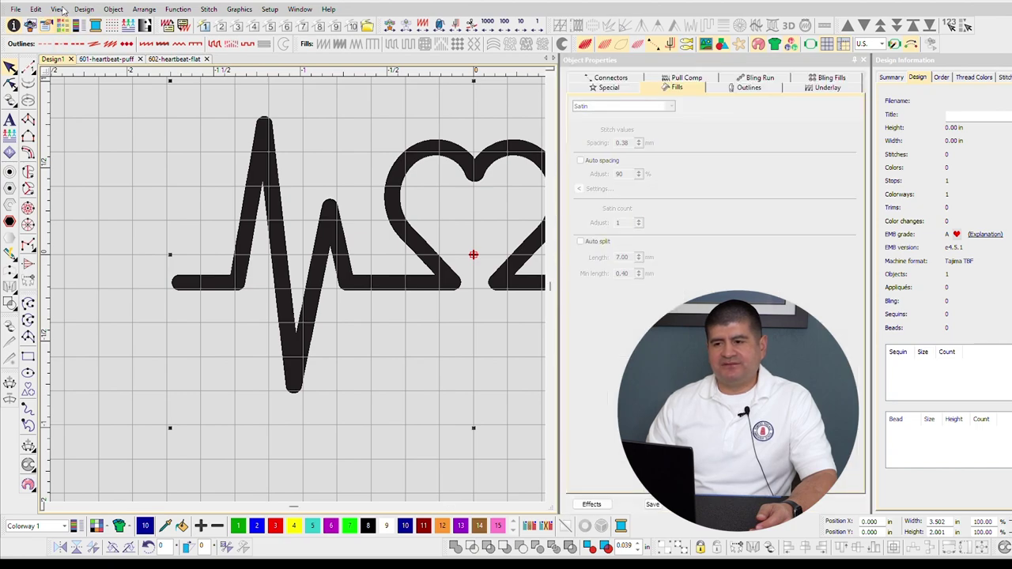
{"action": "left_click", "coordinate": [62, 24]}
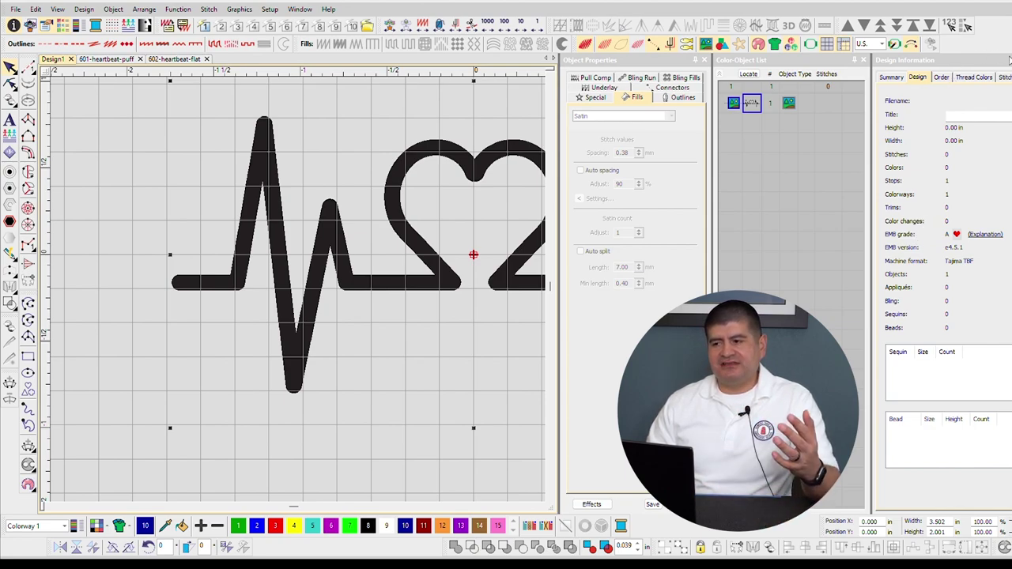
{"action": "left_click", "coordinate": [1004, 77]}
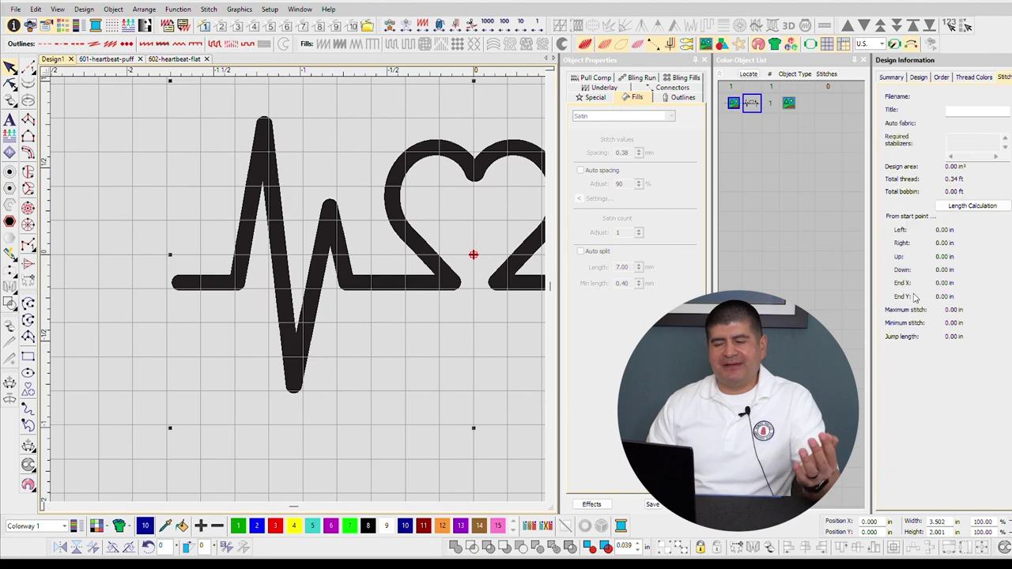
{"action": "left_click", "coordinate": [917, 77]}
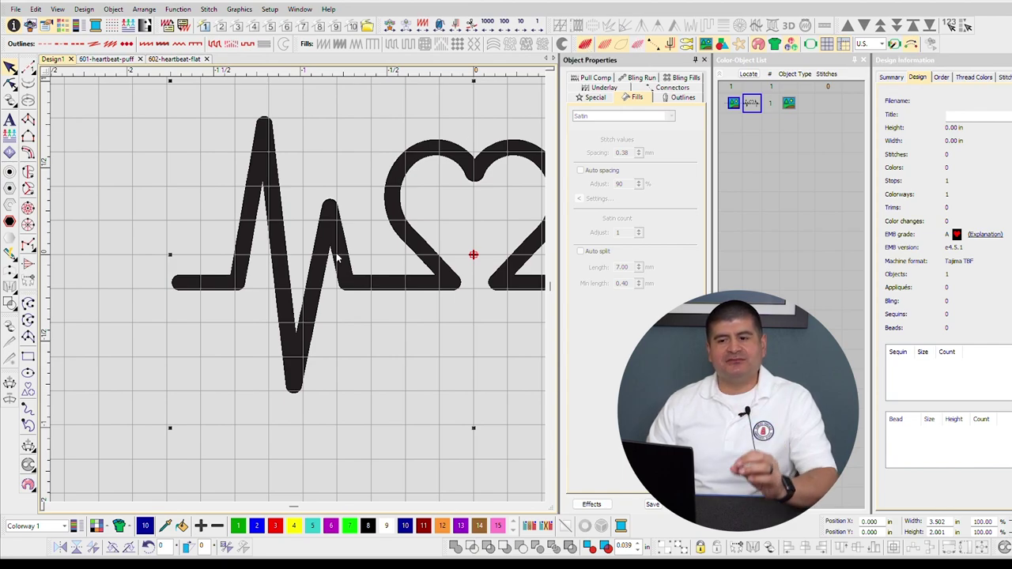
Lock the heartbeat artwork in place and dim it as a background for digitizing.
{"action": "scroll", "coordinate": [394, 266], "scroll_direction": "down", "scroll_amount": 1}
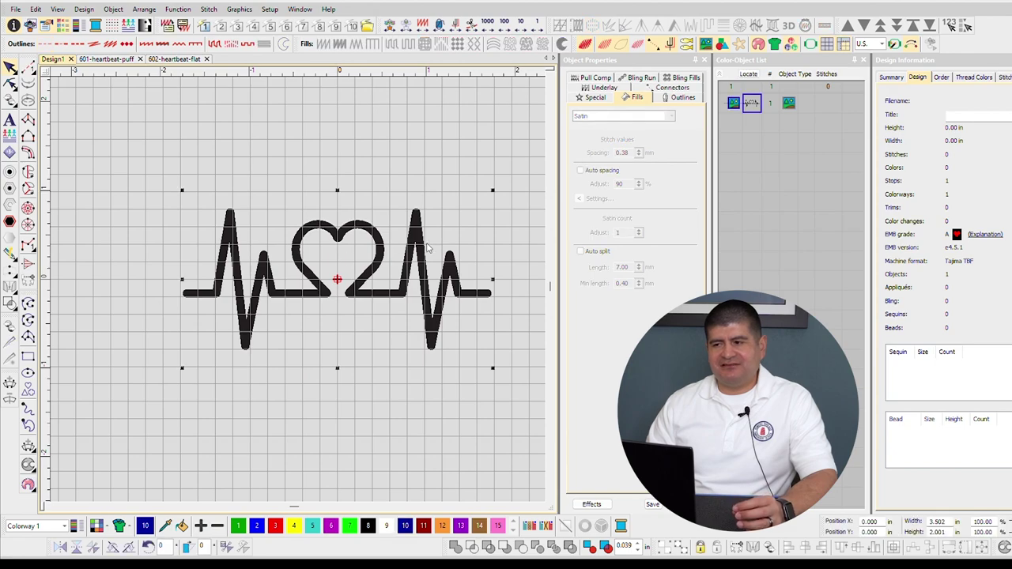
{"action": "key", "text": "k"}
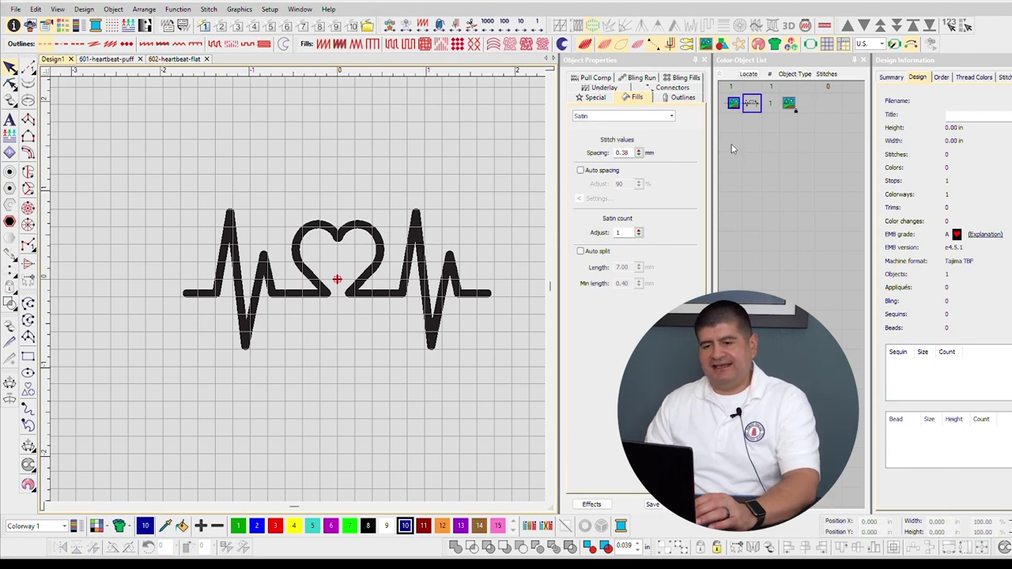
{"action": "left_click", "coordinate": [738, 43]}
{"action": "scroll", "coordinate": [337, 243], "scroll_direction": "up", "scroll_amount": 6}
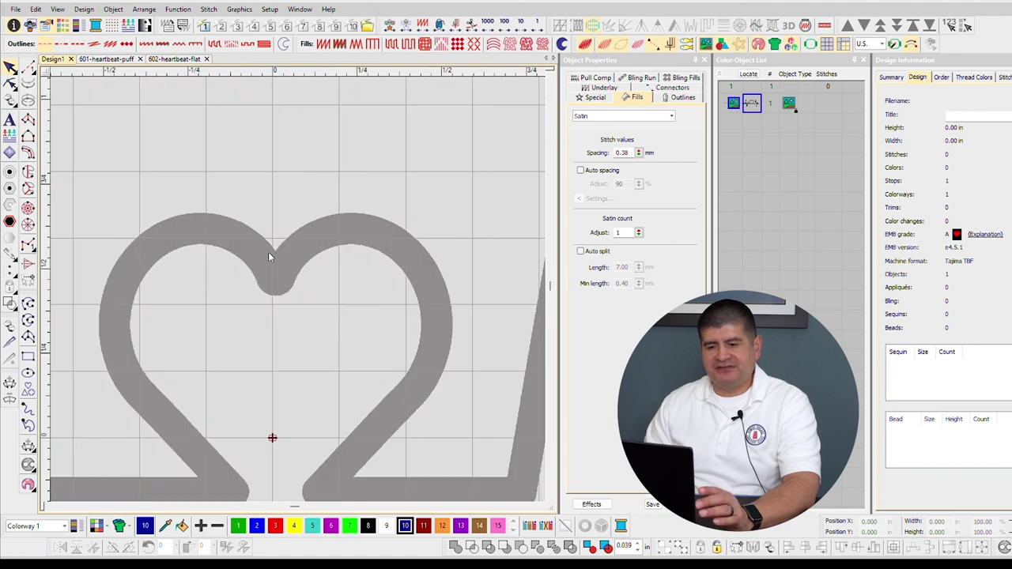
{"action": "scroll", "coordinate": [264, 240], "scroll_direction": "down", "scroll_amount": 5}
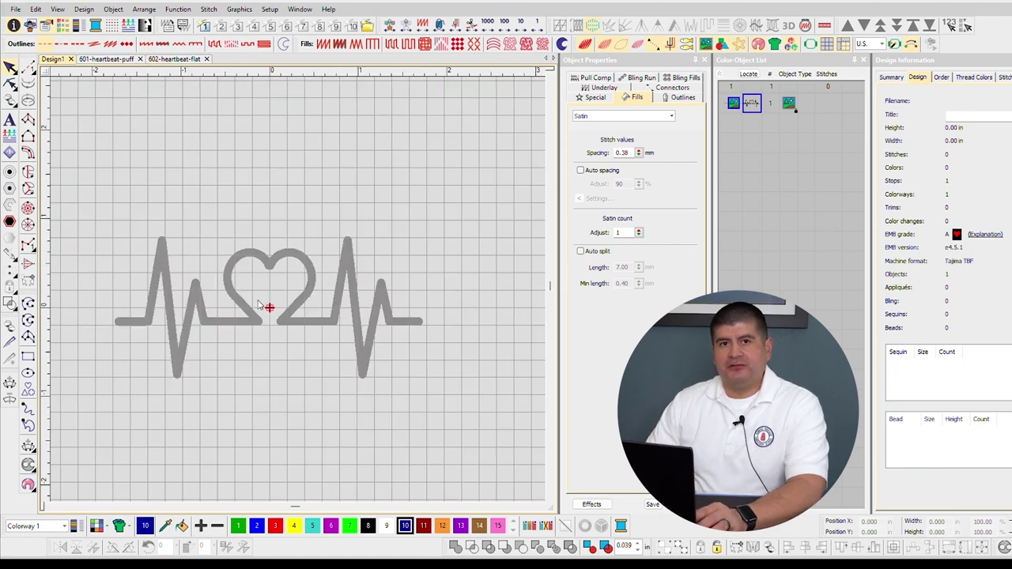
{"action": "scroll", "coordinate": [293, 276], "scroll_direction": "up", "scroll_amount": 3}
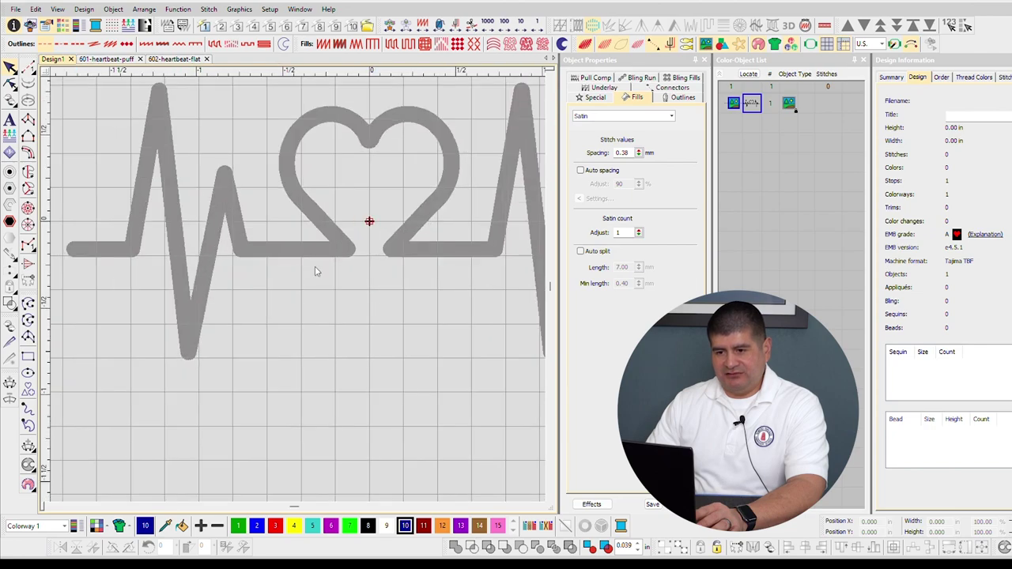
{"action": "scroll", "coordinate": [311, 267], "scroll_direction": "down", "scroll_amount": 2}
{"action": "scroll", "coordinate": [293, 268], "scroll_direction": "up", "scroll_amount": 1}
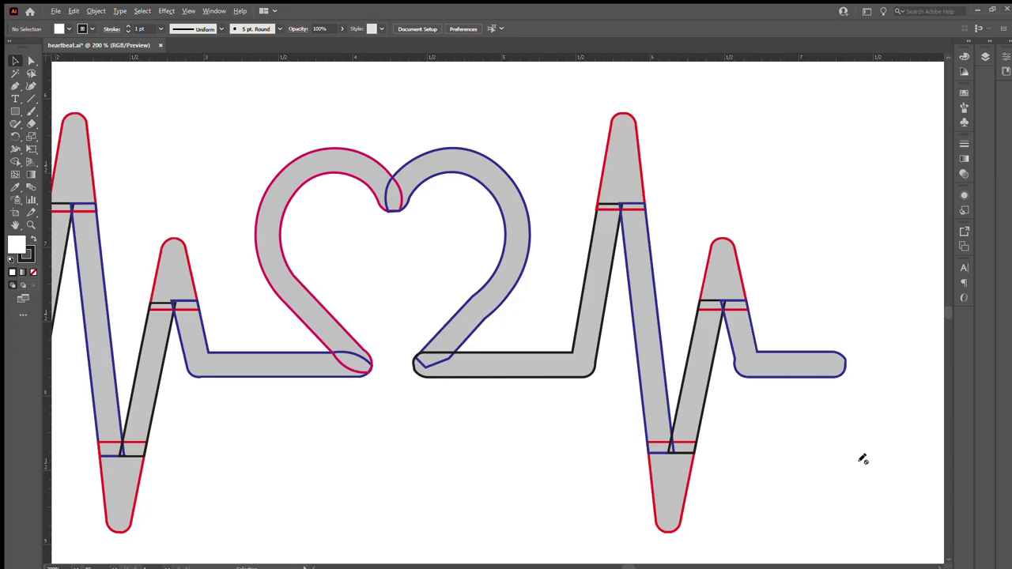
Switch to Illustrator and examine how heartbeat.ai divides the shape into overlapping segments and peak caps.
{"action": "scroll", "coordinate": [621, 209], "scroll_direction": "up", "scroll_amount": 3}
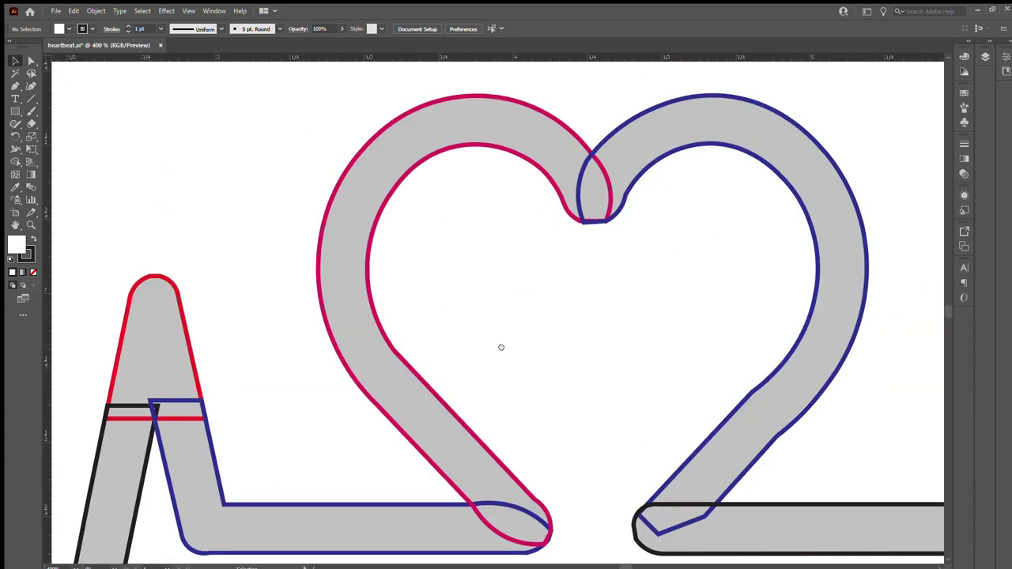
{"action": "left_click_drag", "start_coordinate": [501, 348], "coordinate": [595, 339]}
{"action": "left_click_drag", "start_coordinate": [433, 362], "coordinate": [599, 206]}
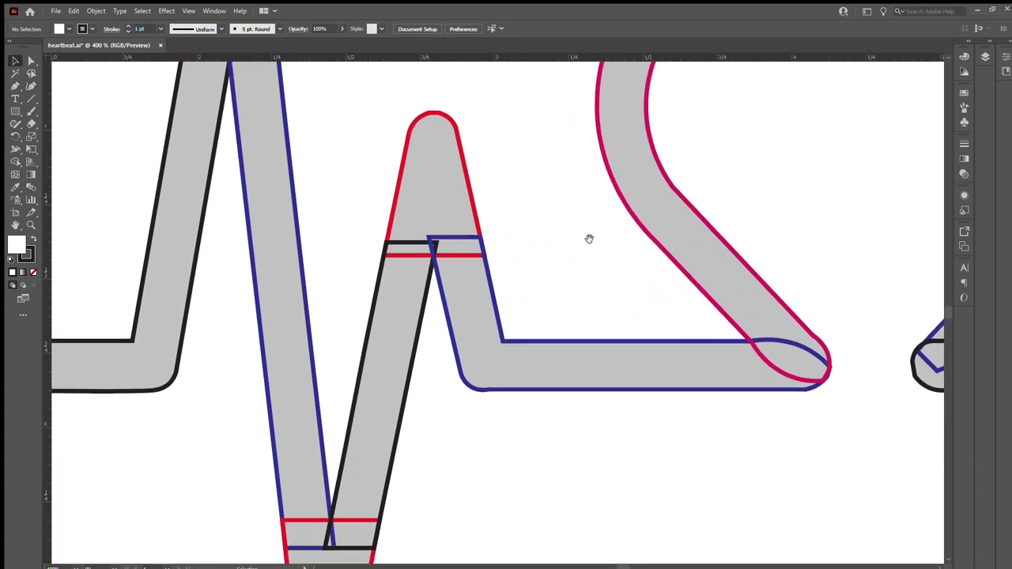
{"action": "left_click_drag", "start_coordinate": [554, 283], "coordinate": [619, 184]}
{"action": "left_click_drag", "start_coordinate": [533, 391], "coordinate": [580, 251]}
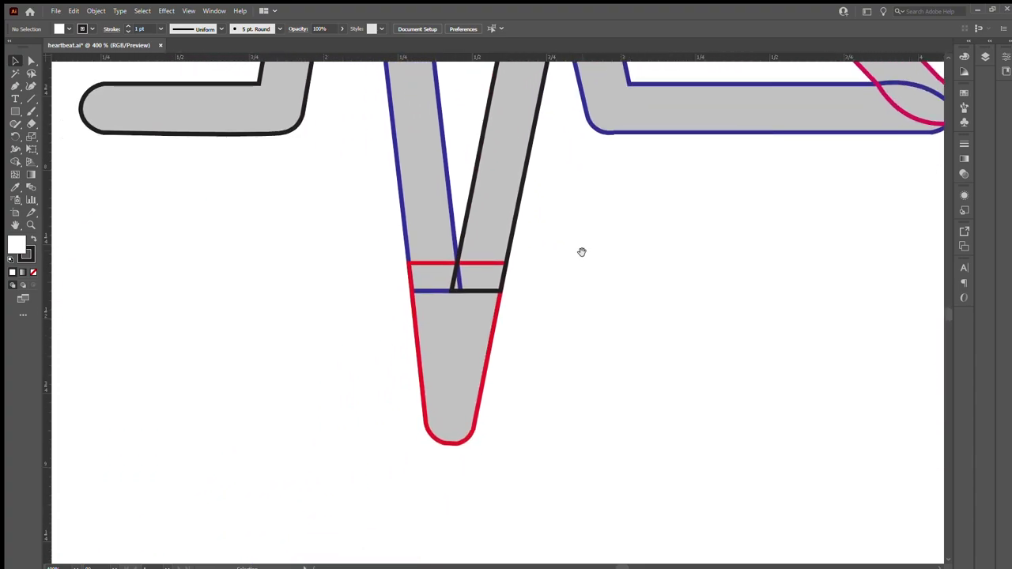
{"action": "left_click_drag", "start_coordinate": [468, 168], "coordinate": [259, 384]}
{"action": "scroll", "coordinate": [498, 298], "scroll_direction": "down", "scroll_amount": 2}
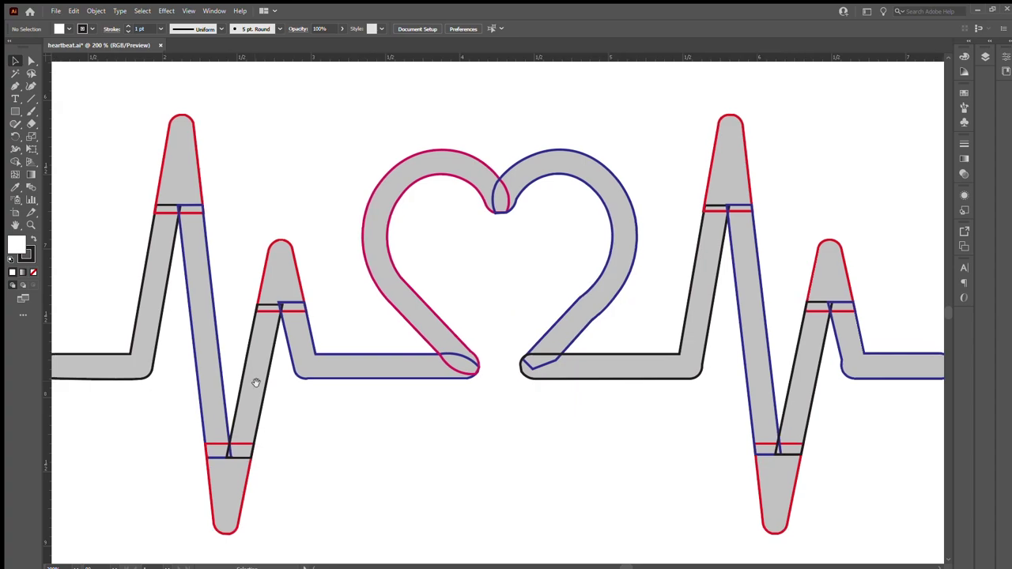
{"action": "scroll", "coordinate": [300, 400], "scroll_direction": "down", "scroll_amount": 1}
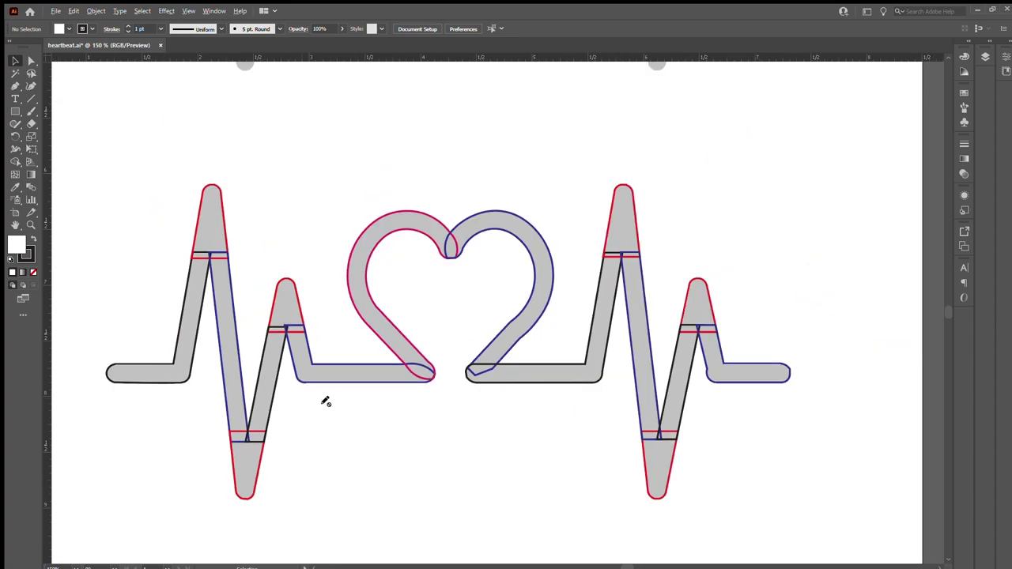
{"action": "scroll", "coordinate": [330, 400], "scroll_direction": "up", "scroll_amount": 1}
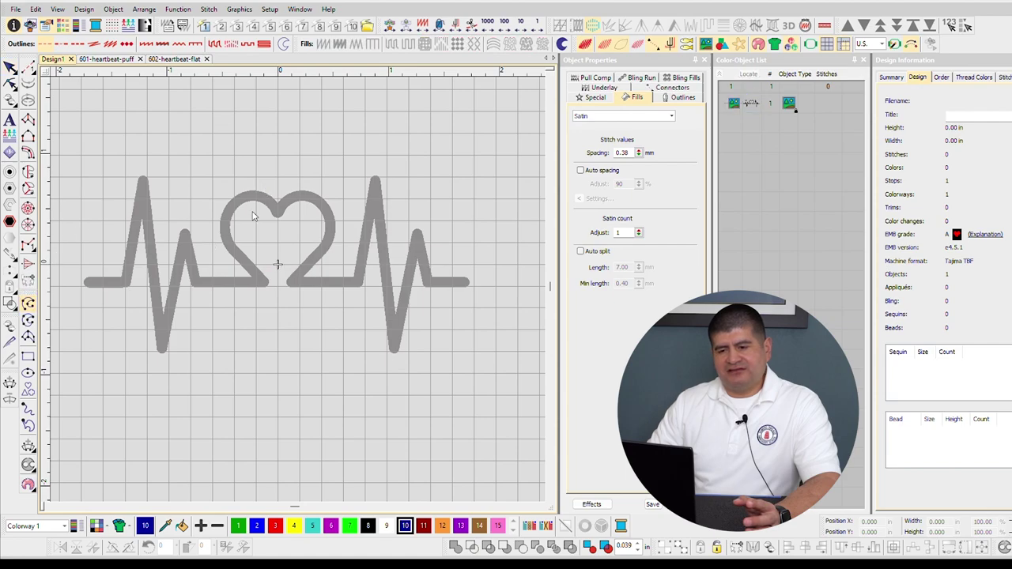
Start an open outline inside the heart's left lobe, trace it through the central dip and curve it over the right lobe.
{"action": "scroll", "coordinate": [253, 215], "scroll_direction": "up", "scroll_amount": 2}
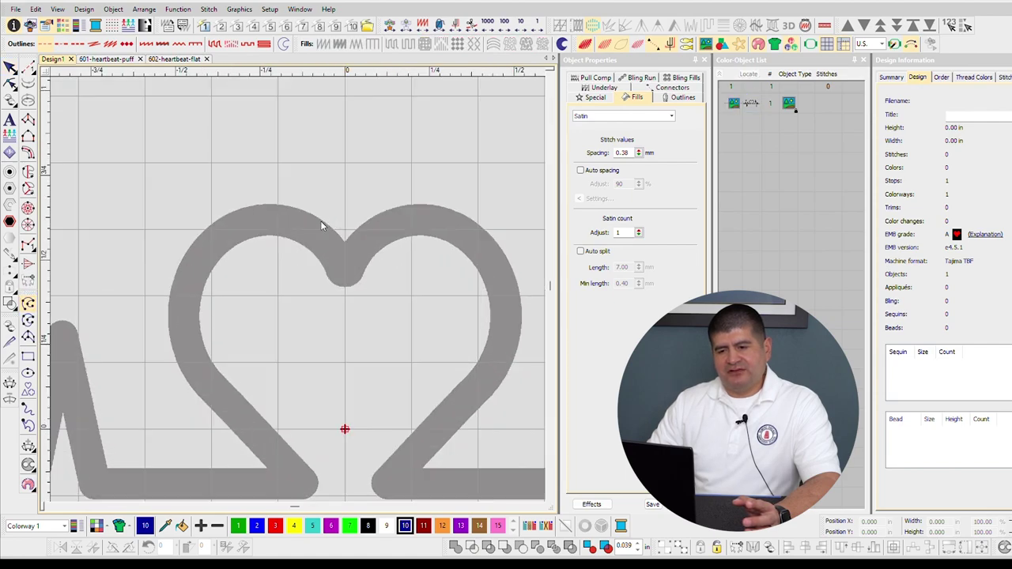
{"action": "left_click", "coordinate": [325, 239]}
{"action": "left_click", "coordinate": [335, 253]}
{"action": "left_click", "coordinate": [342, 271]}
{"action": "left_click", "coordinate": [370, 239]}
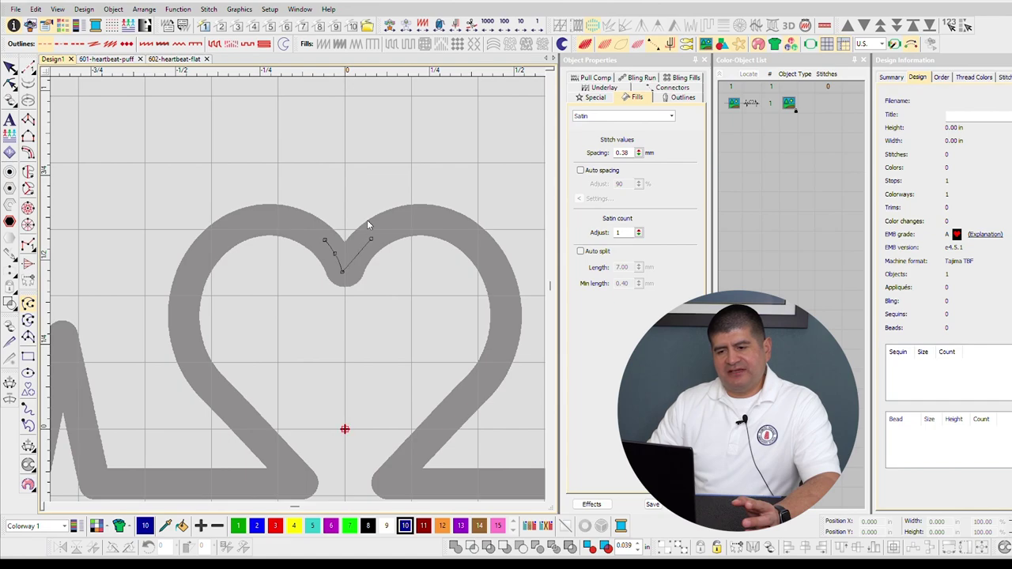
{"action": "right_click", "coordinate": [411, 218]}
{"action": "right_click", "coordinate": [447, 227]}
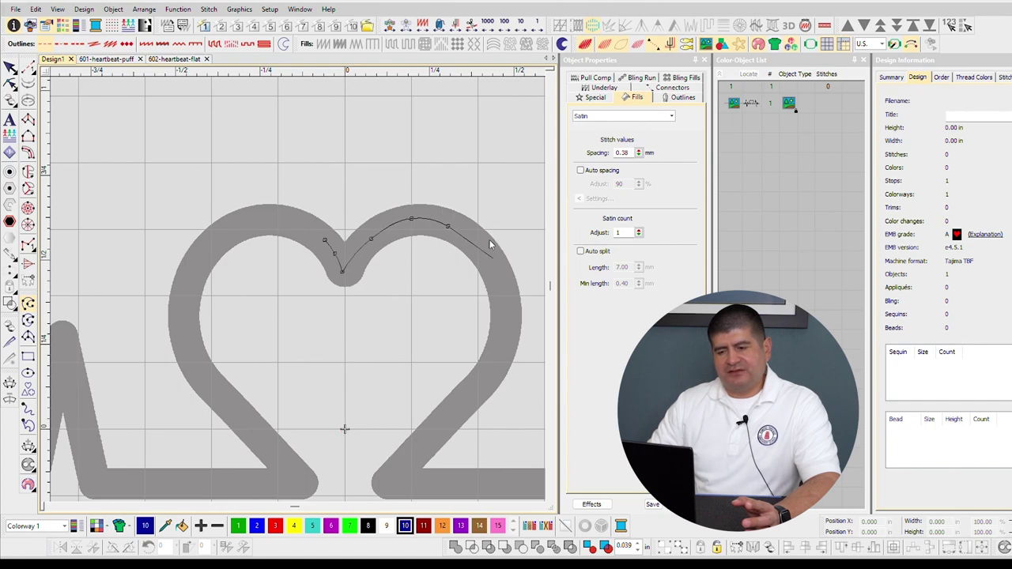
{"action": "right_click", "coordinate": [492, 260]}
{"action": "right_click", "coordinate": [508, 307]}
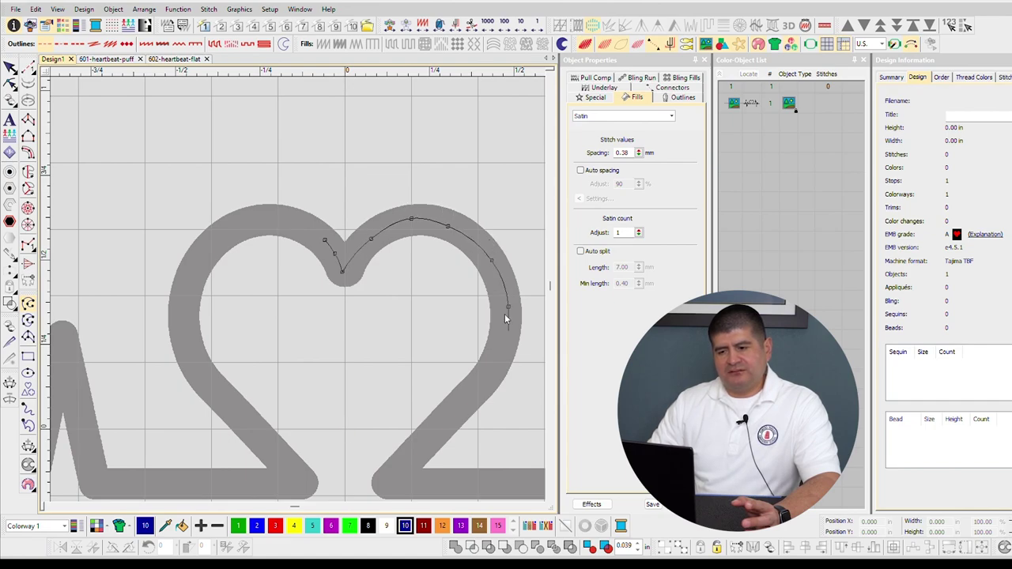
Continue the outline down the heart's right side to the start of the right-hand baseline.
{"action": "right_click", "coordinate": [499, 351]}
{"action": "right_click", "coordinate": [465, 402]}
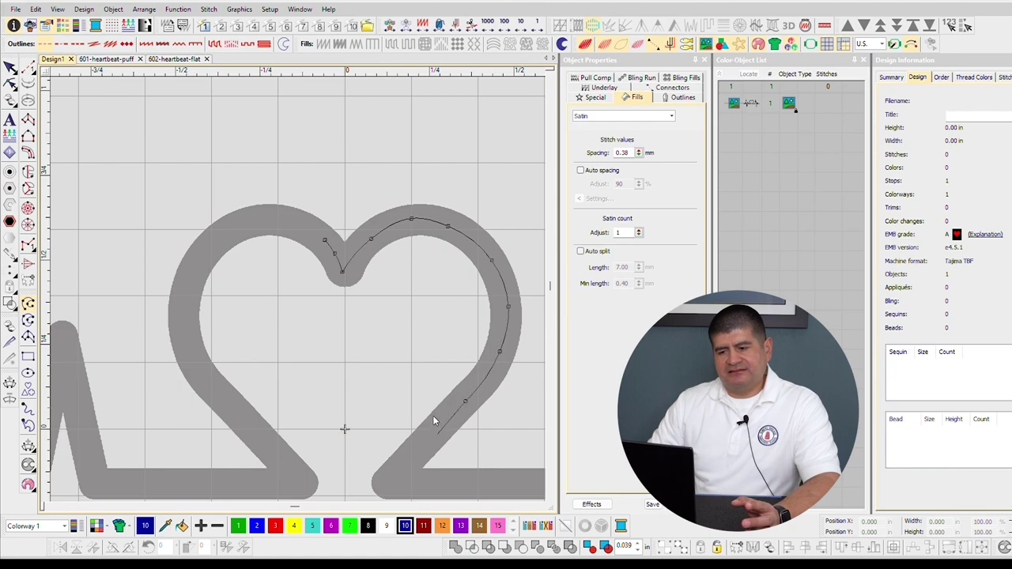
{"action": "right_click", "coordinate": [434, 431]}
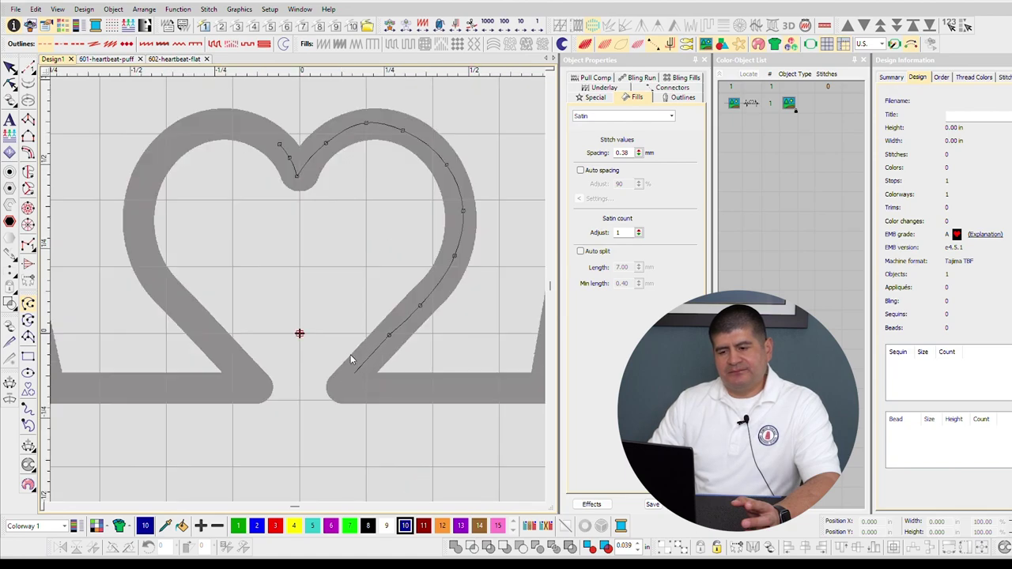
{"action": "right_click", "coordinate": [355, 373]}
{"action": "left_click", "coordinate": [356, 387]}
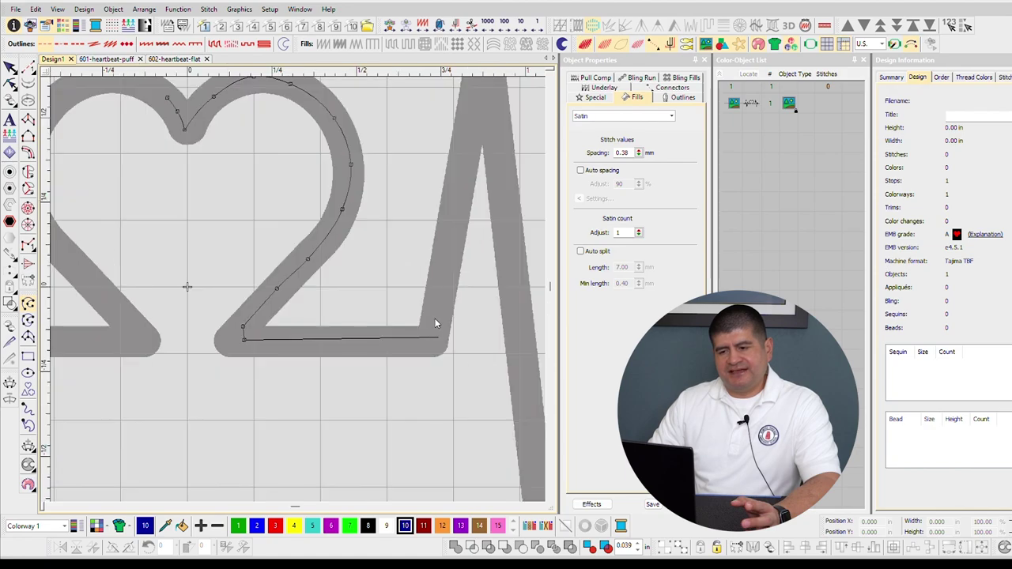
Extend the outline with straight points along the right-hand baseline, across the tall peak, deep valley and small peak, to the baseline's end.
{"action": "left_click", "coordinate": [430, 341]}
{"action": "left_click", "coordinate": [469, 128]}
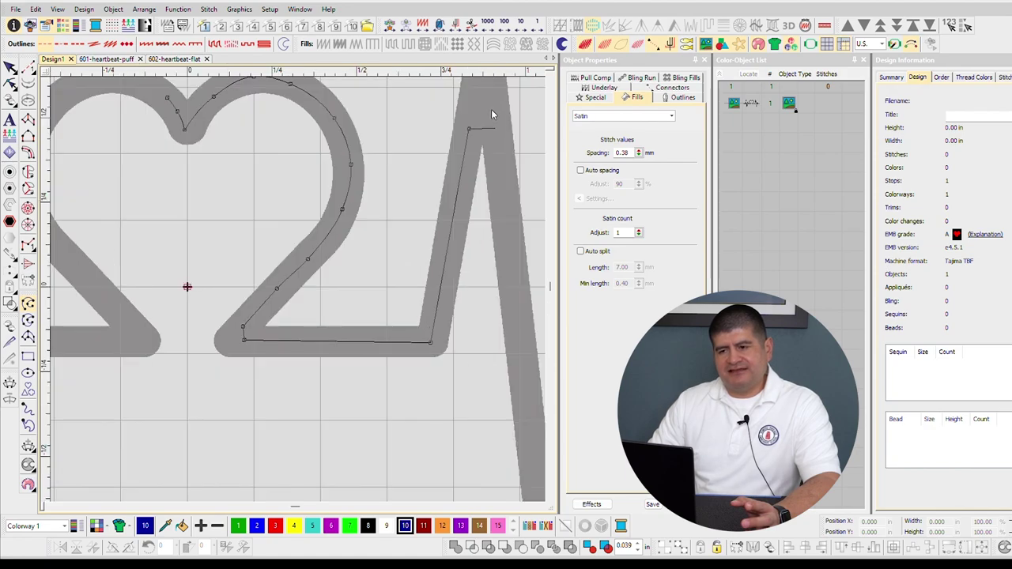
{"action": "left_click", "coordinate": [491, 111]}
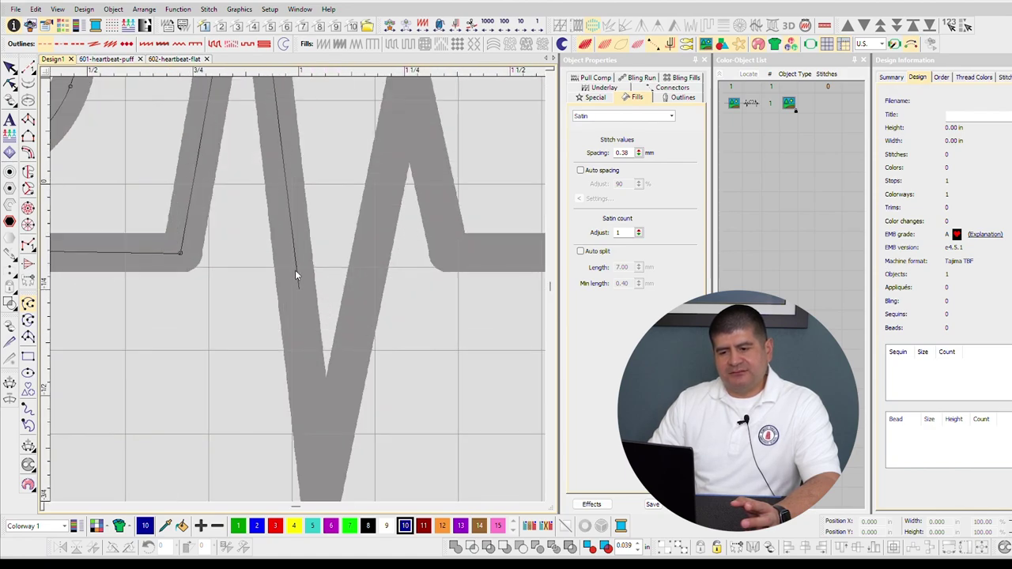
{"action": "left_click", "coordinate": [312, 410]}
{"action": "left_click", "coordinate": [333, 409]}
{"action": "left_click", "coordinate": [395, 121]}
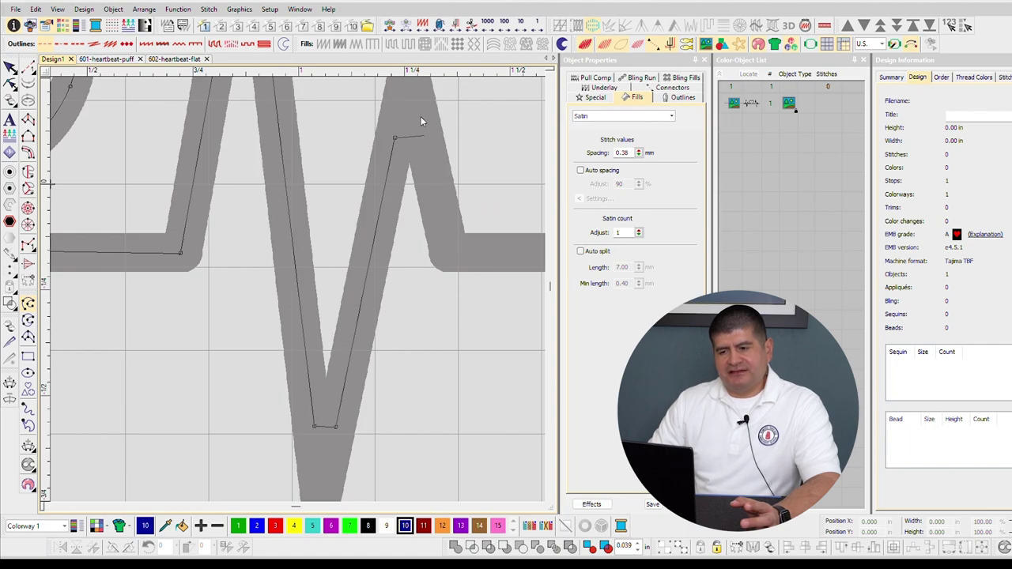
{"action": "left_click", "coordinate": [421, 121]}
{"action": "left_click", "coordinate": [447, 237]}
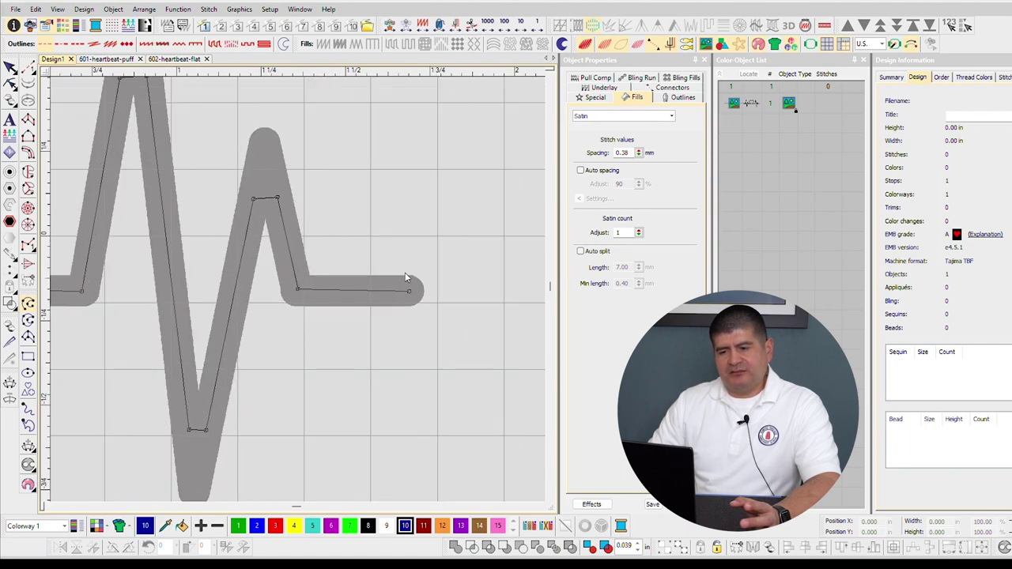
{"action": "left_click", "coordinate": [406, 277]}
Extend the outline back from the baseline's end through the tips of the small peak, deep valley and tall peak.
{"action": "left_click", "coordinate": [293, 272]}
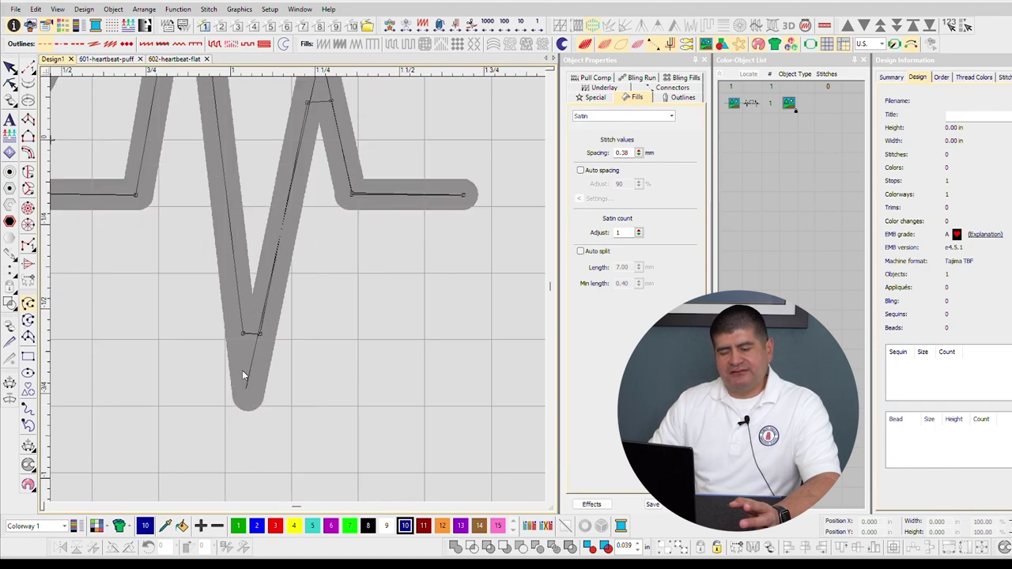
{"action": "left_click", "coordinate": [242, 370]}
{"action": "scroll", "coordinate": [278, 255], "scroll_direction": "down", "scroll_amount": 3}
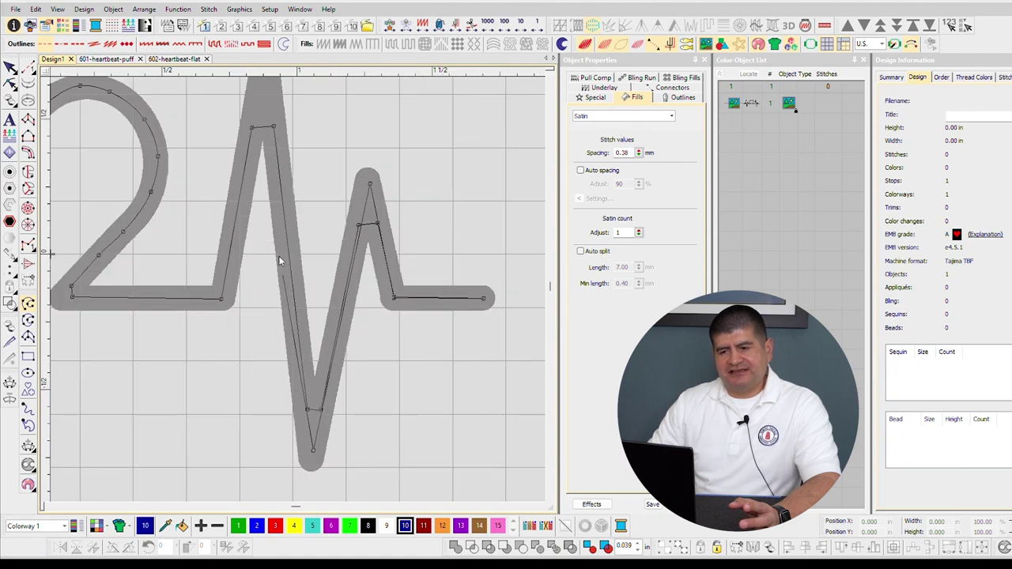
{"action": "scroll", "coordinate": [279, 256], "scroll_direction": "up", "scroll_amount": 3}
{"action": "scroll", "coordinate": [296, 183], "scroll_direction": "down", "scroll_amount": 3}
{"action": "scroll", "coordinate": [297, 183], "scroll_direction": "up", "scroll_amount": 2}
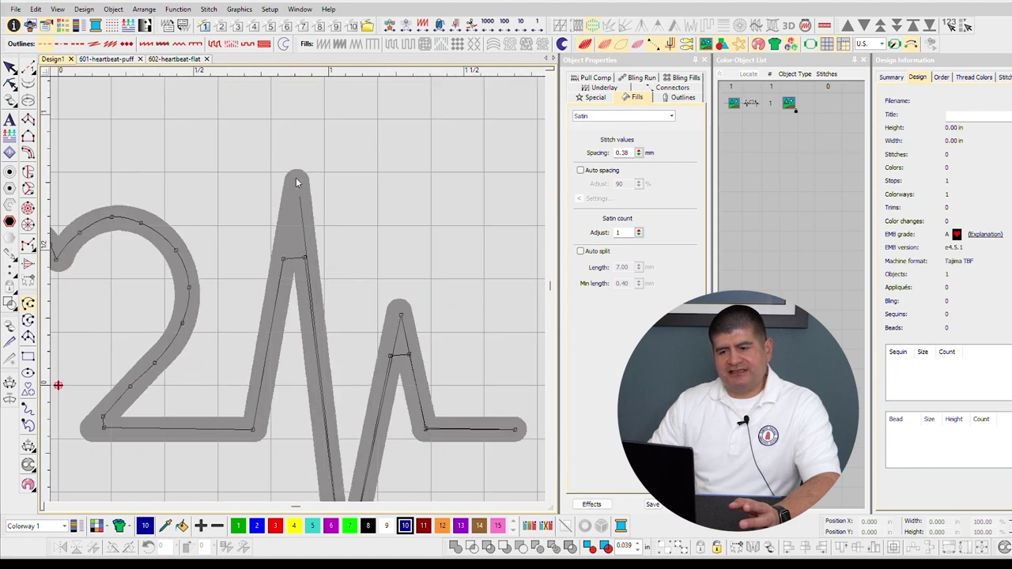
{"action": "left_click", "coordinate": [296, 192]}
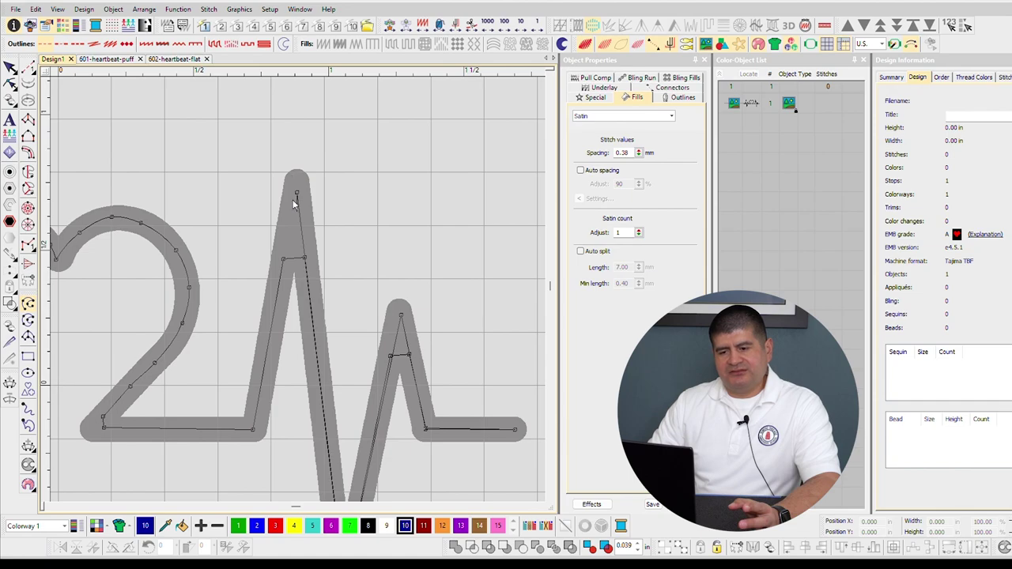
Run the outline back along the baseline to the heart's lower tip and curve it up over the right lobe.
{"action": "left_click", "coordinate": [252, 429]}
{"action": "left_click", "coordinate": [94, 430]}
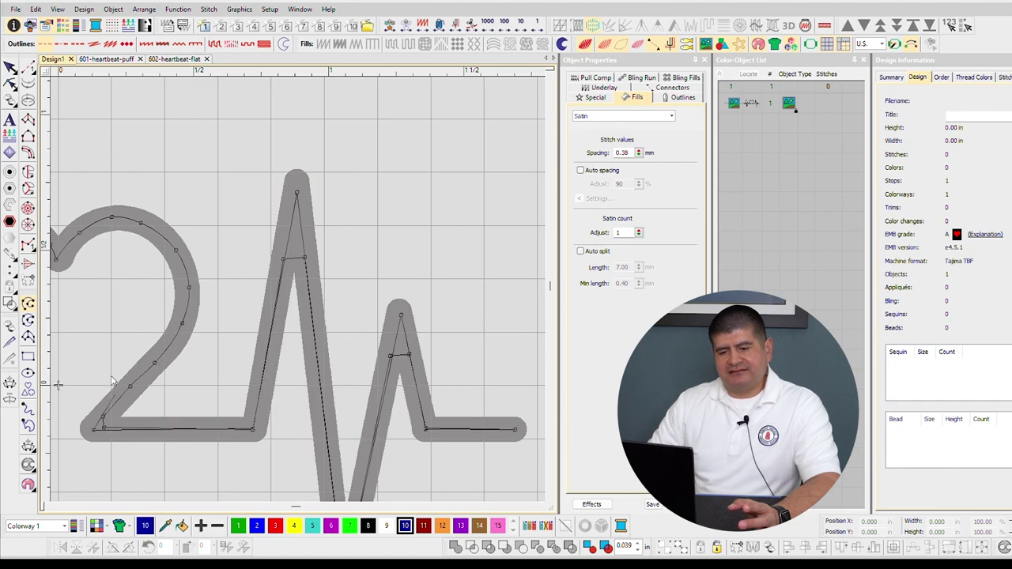
{"action": "right_click", "coordinate": [170, 343]}
{"action": "right_click", "coordinate": [187, 300]}
{"action": "right_click", "coordinate": [181, 256]}
{"action": "right_click", "coordinate": [150, 229]}
{"action": "right_click", "coordinate": [115, 216]}
{"action": "right_click", "coordinate": [91, 223]}
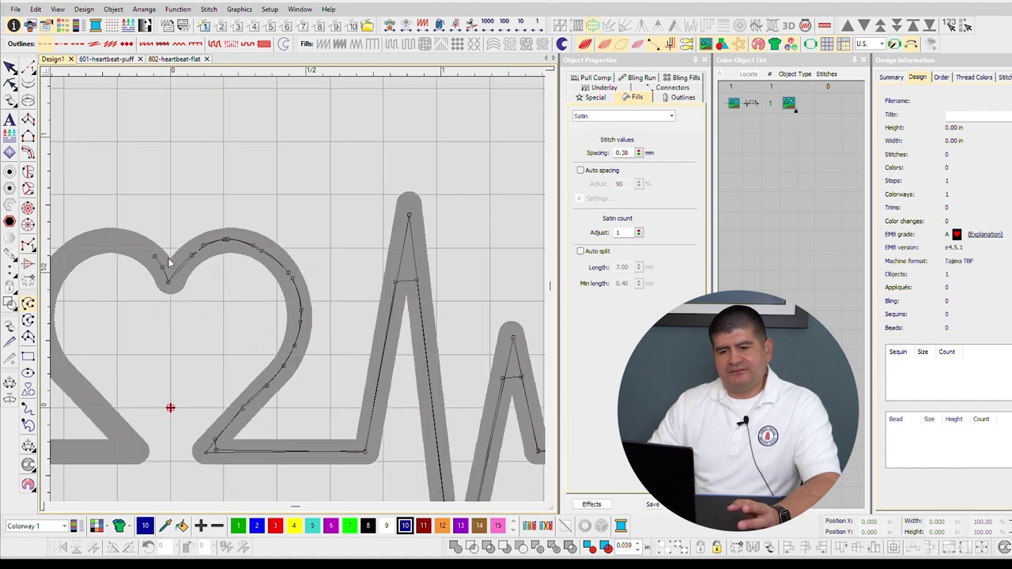
End the outline at the bottom of the heart's central dip and generate its run stitches.
{"action": "scroll", "coordinate": [173, 264], "scroll_direction": "up", "scroll_amount": 3}
{"action": "right_click", "coordinate": [302, 288]}
{"action": "left_click", "coordinate": [292, 330]}
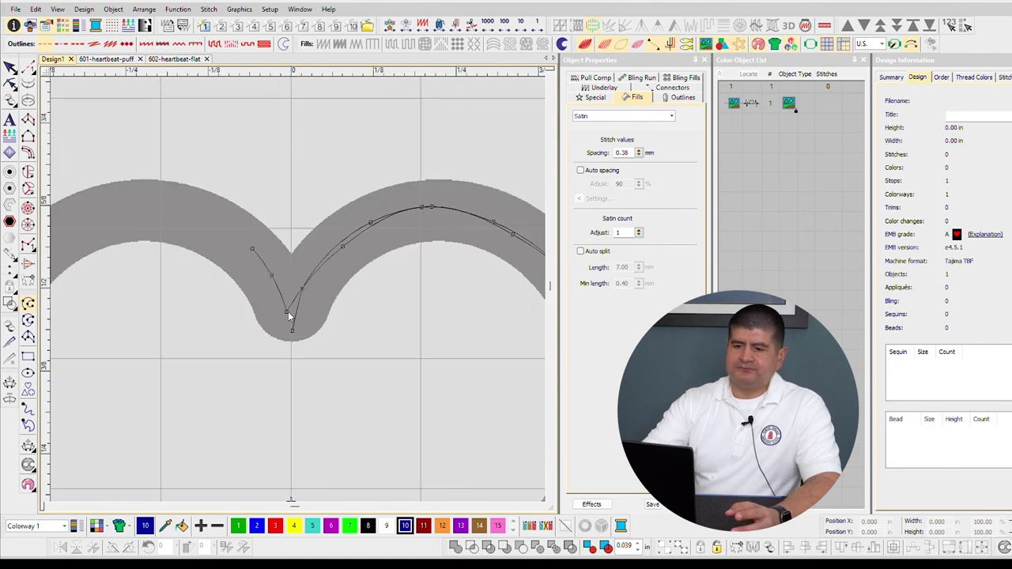
{"action": "key", "text": "Return"}
{"action": "scroll", "coordinate": [353, 259], "scroll_direction": "down", "scroll_amount": 3}
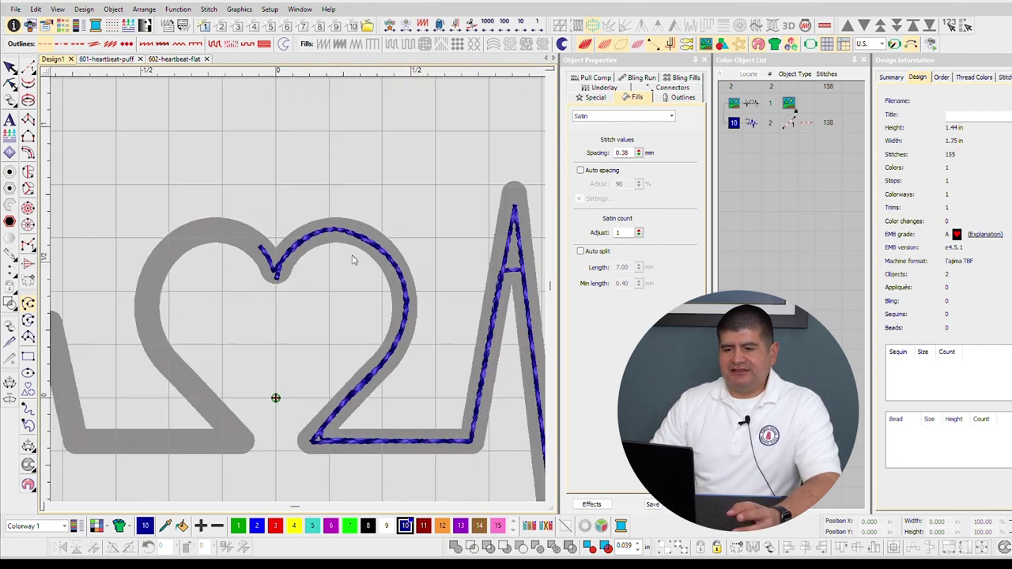
Play the stitch simulation of the new outline at a reduced speed of 1380 s/m.
{"action": "scroll", "coordinate": [352, 259], "scroll_direction": "down", "scroll_amount": 4}
{"action": "scroll", "coordinate": [313, 293], "scroll_direction": "up", "scroll_amount": 3}
{"action": "key", "text": "shift+r"}
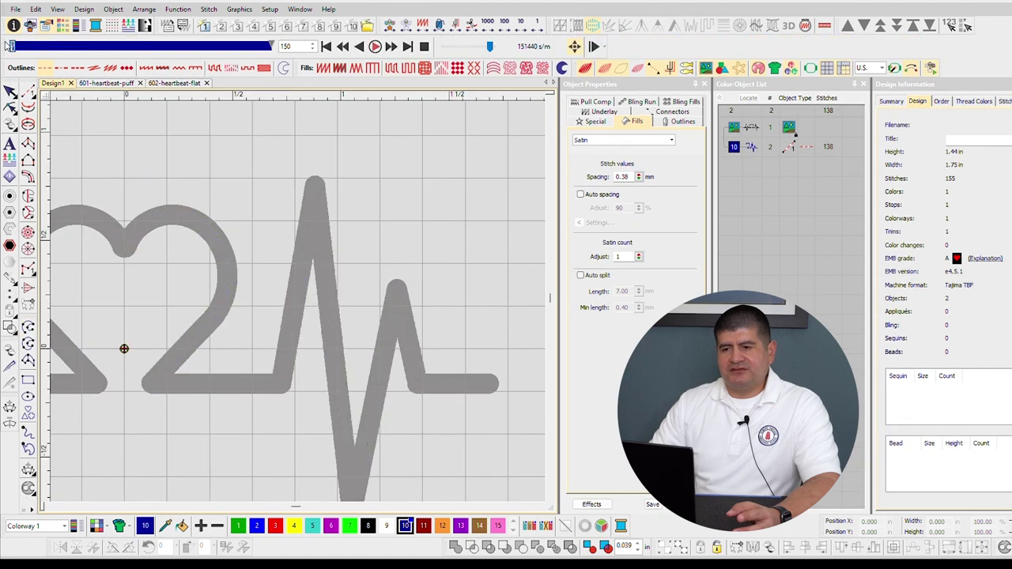
{"action": "left_click_drag", "start_coordinate": [490, 45], "coordinate": [429, 32]}
{"action": "left_click", "coordinate": [375, 46]}
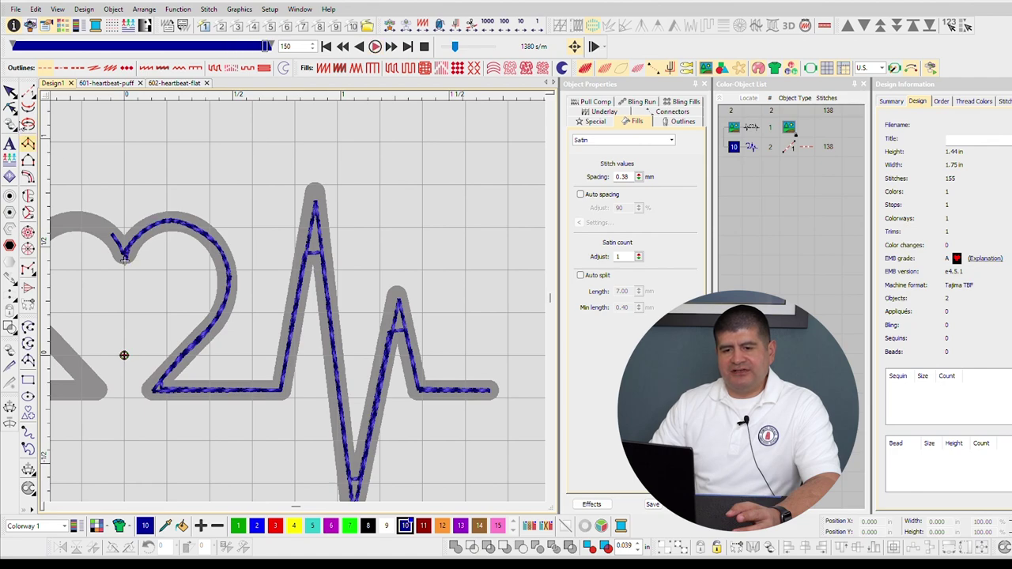
Start a closed satin shape at the heart's central dip and trace the inner edge to the top of the right lobe.
{"action": "left_click", "coordinate": [28, 159]}
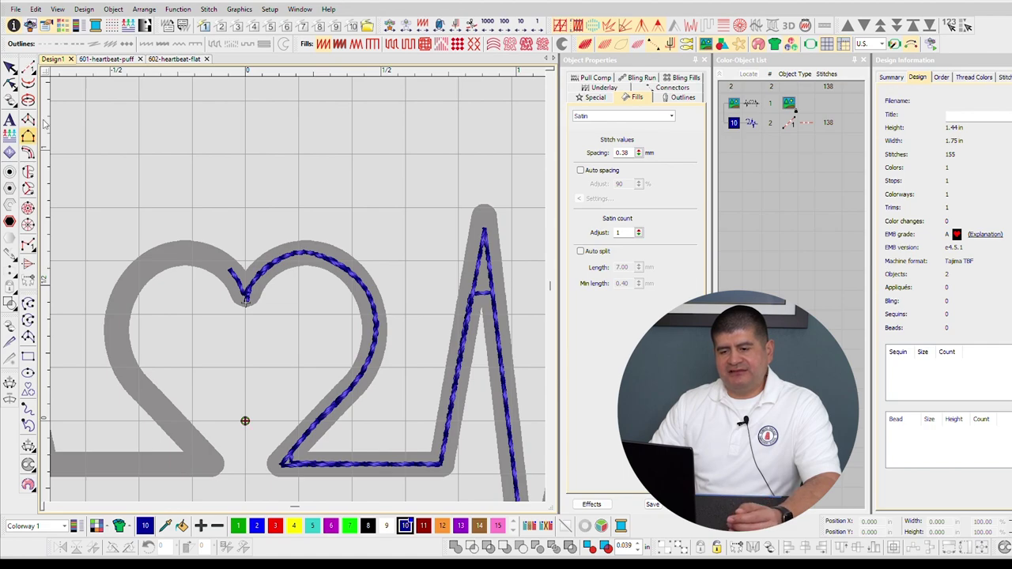
{"action": "scroll", "coordinate": [230, 322], "scroll_direction": "up", "scroll_amount": 5}
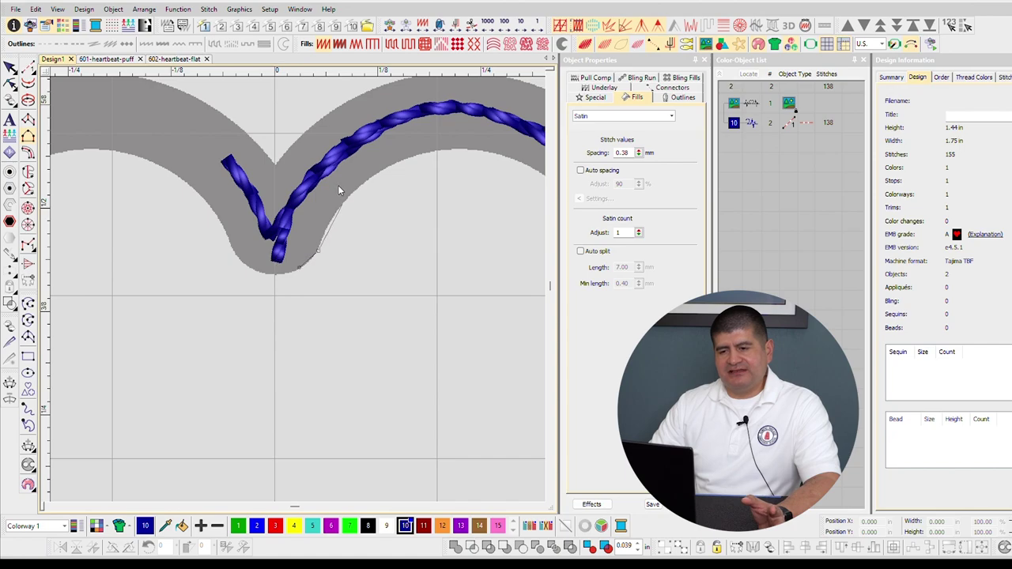
{"action": "left_click", "coordinate": [340, 202]}
{"action": "left_click", "coordinate": [406, 156]}
{"action": "right_click", "coordinate": [497, 151]}
{"action": "scroll", "coordinate": [496, 150], "scroll_direction": "down", "scroll_amount": 2}
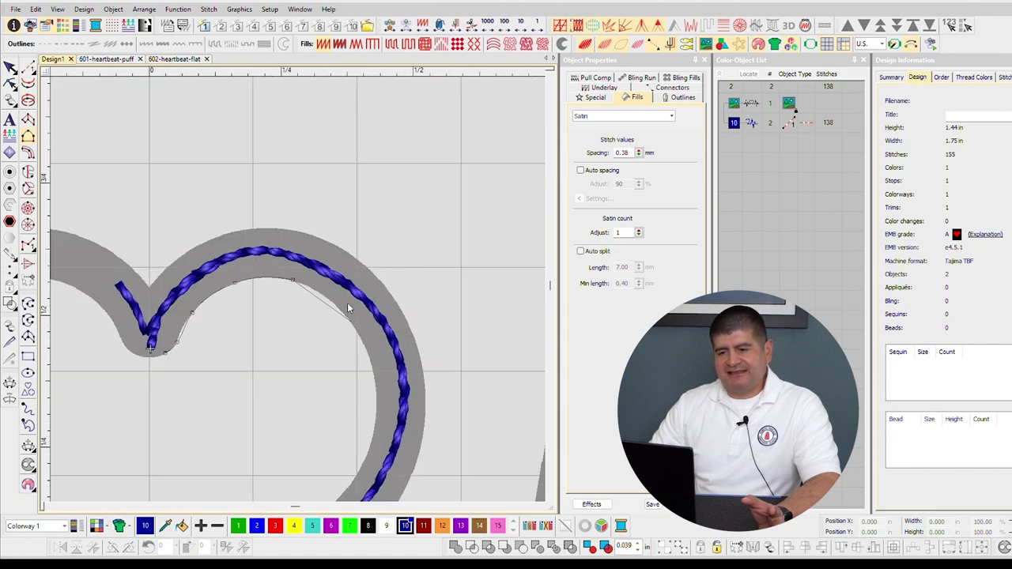
Continue the inner edge down the heart's right side to the rounded lower tip beside the baseline.
{"action": "left_click", "coordinate": [350, 323]}
{"action": "left_click", "coordinate": [376, 390]}
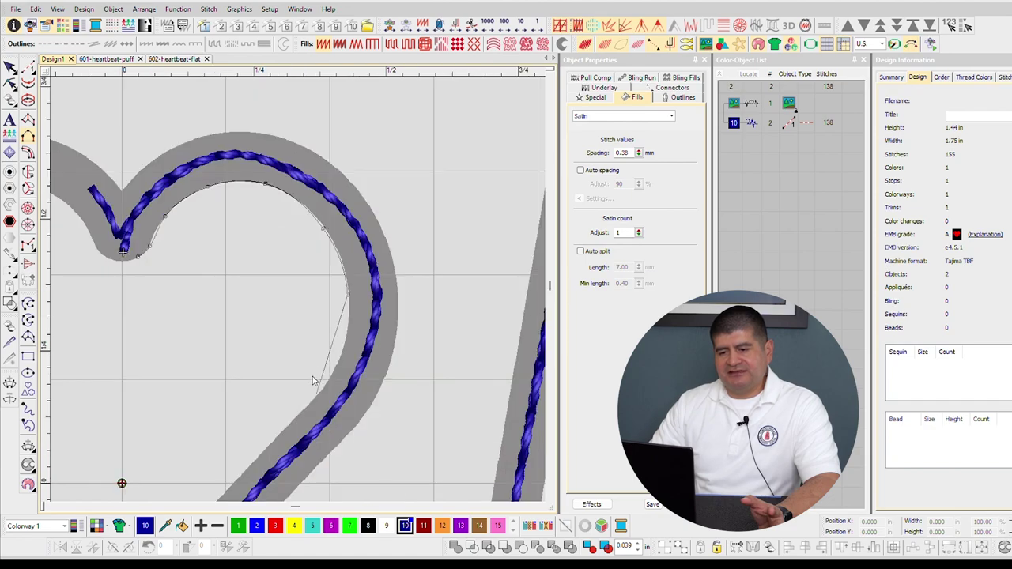
{"action": "left_click", "coordinate": [307, 399]}
{"action": "scroll", "coordinate": [291, 278], "scroll_direction": "down", "scroll_amount": 2}
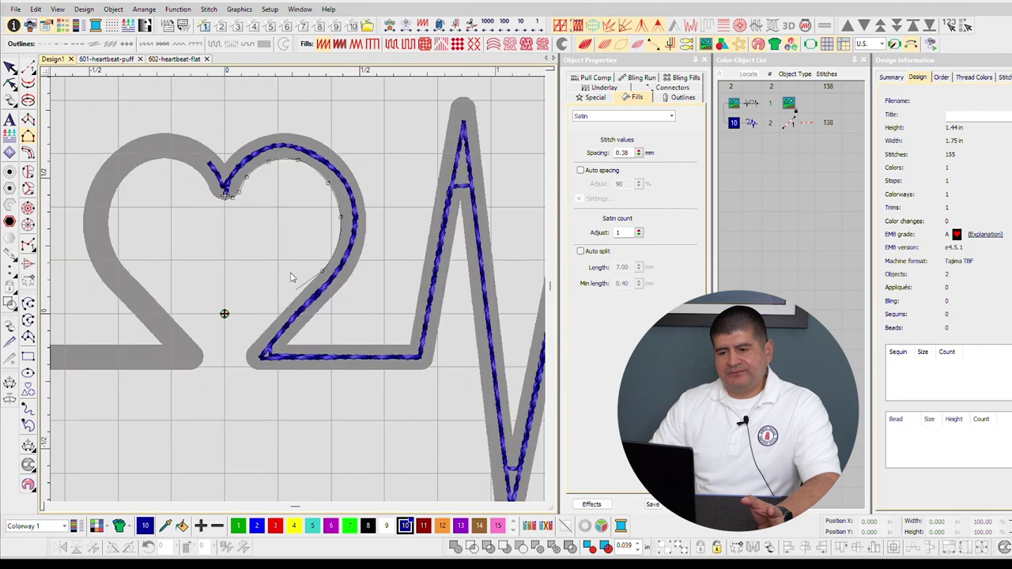
{"action": "scroll", "coordinate": [291, 278], "scroll_direction": "up", "scroll_amount": 3}
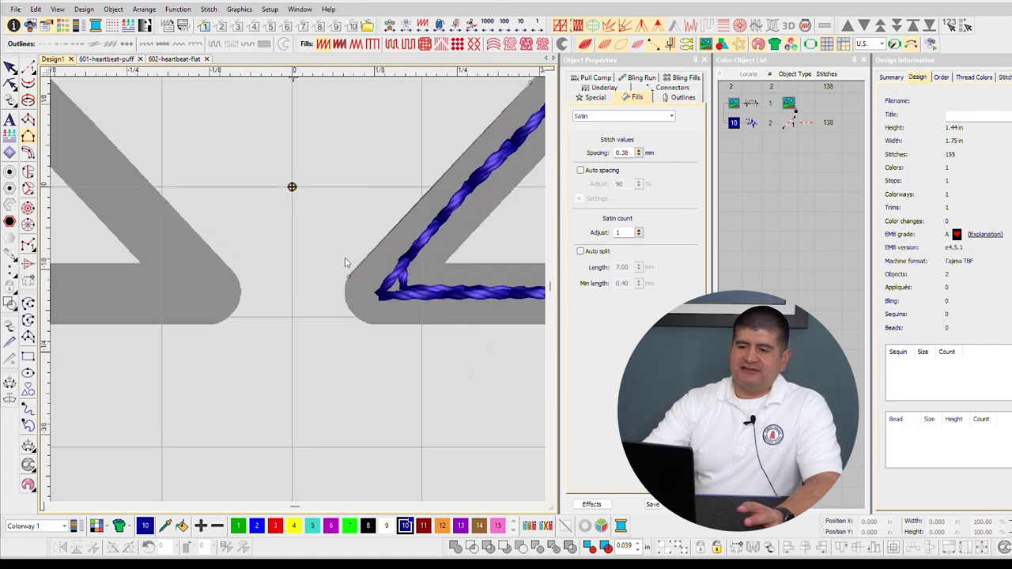
{"action": "scroll", "coordinate": [345, 263], "scroll_direction": "down", "scroll_amount": 2}
{"action": "scroll", "coordinate": [309, 169], "scroll_direction": "up", "scroll_amount": 4}
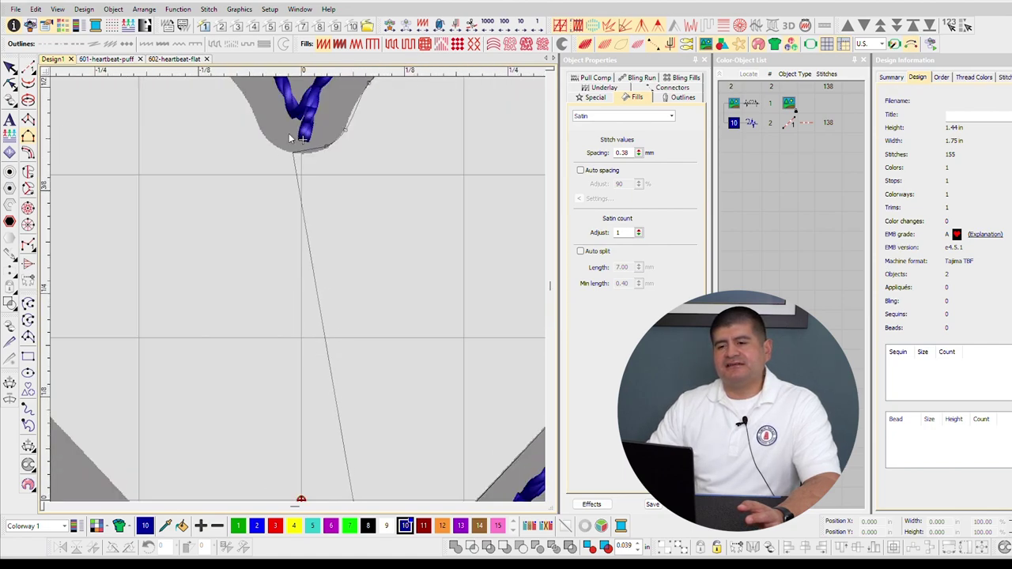
Trace the shape's outer edge from the central dip over the right lobe and down the heart's right side.
{"action": "scroll", "coordinate": [288, 133], "scroll_direction": "down", "scroll_amount": 1}
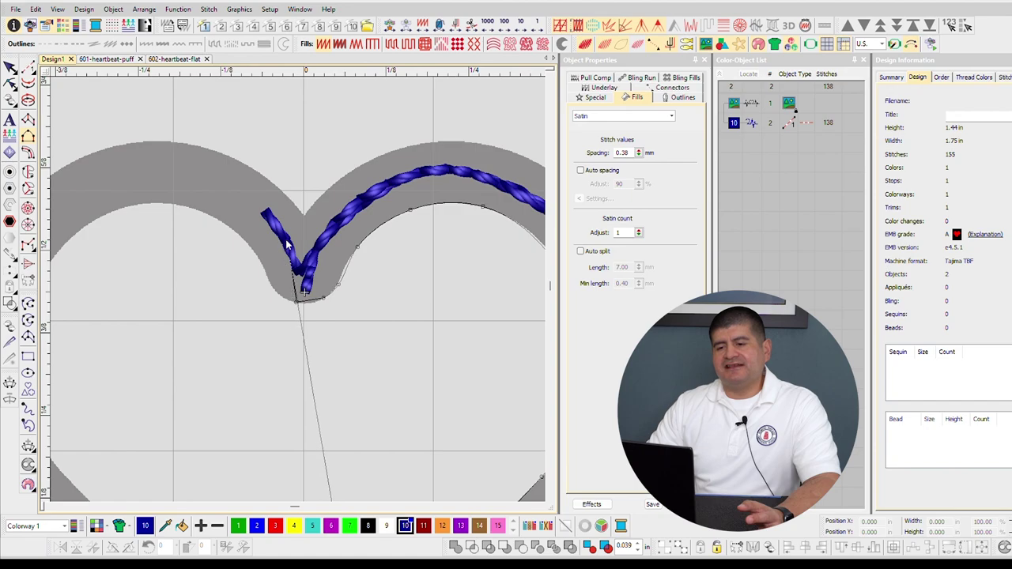
{"action": "left_click", "coordinate": [305, 214]}
{"action": "right_click", "coordinate": [402, 148]}
{"action": "right_click", "coordinate": [502, 147]}
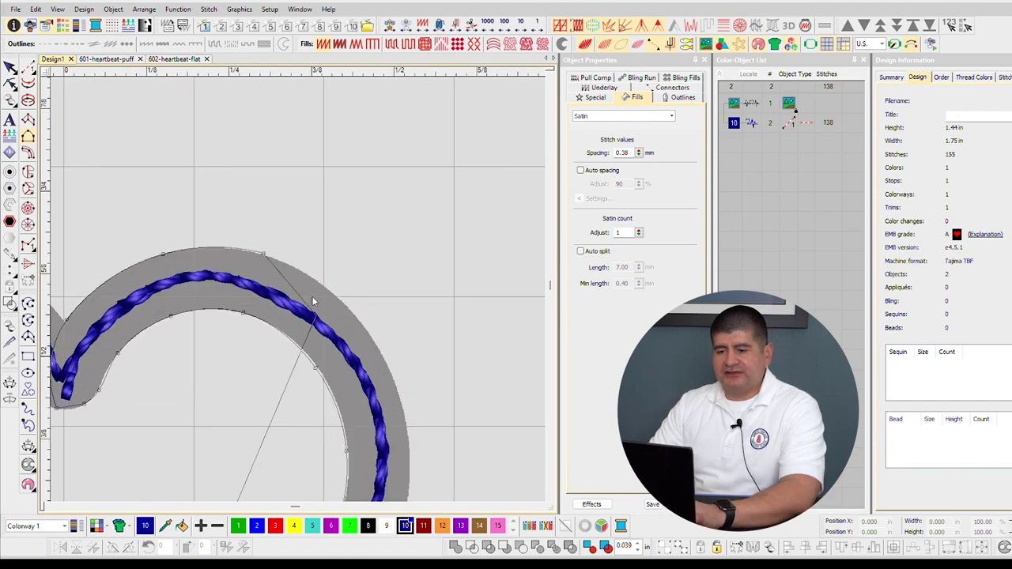
{"action": "right_click", "coordinate": [374, 337]}
{"action": "right_click", "coordinate": [355, 406]}
{"action": "left_click", "coordinate": [262, 442]}
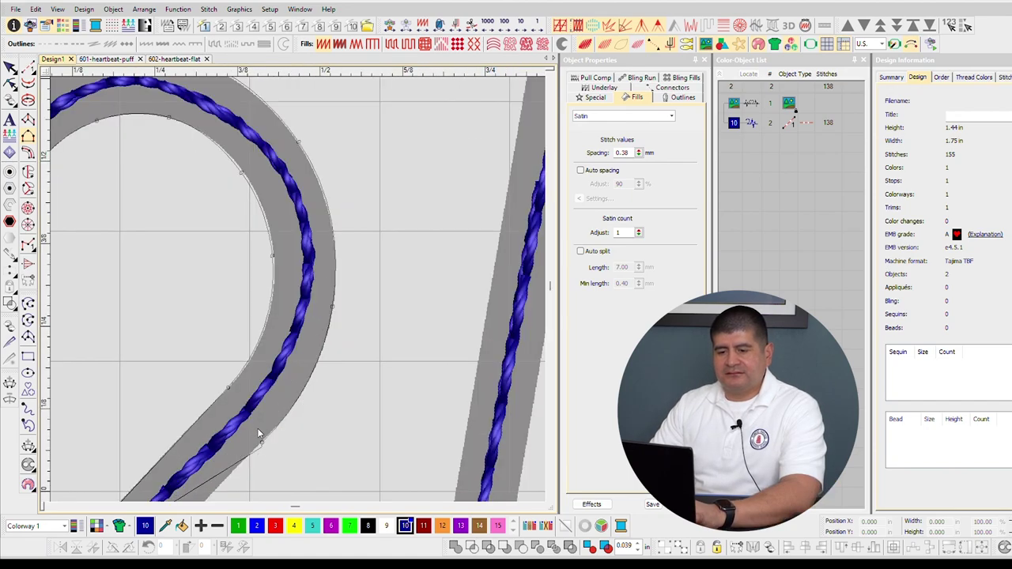
Close the shape at the heart's lower tip, overlapping the baseline's start, and generate its satin stitches.
{"action": "left_click", "coordinate": [252, 313]}
{"action": "left_click", "coordinate": [166, 318]}
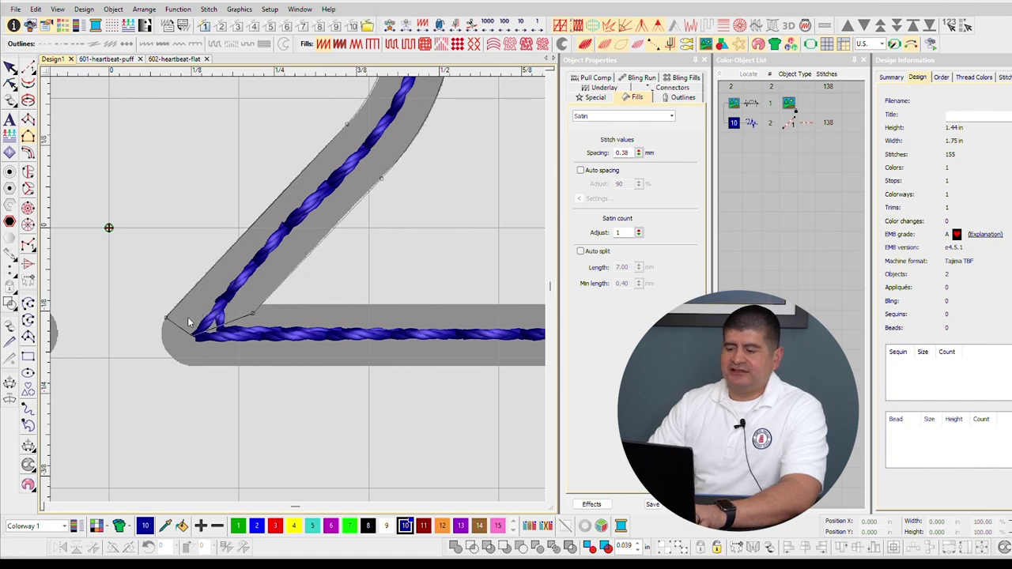
{"action": "key", "text": "Return"}
{"action": "scroll", "coordinate": [218, 291], "scroll_direction": "down", "scroll_amount": 3}
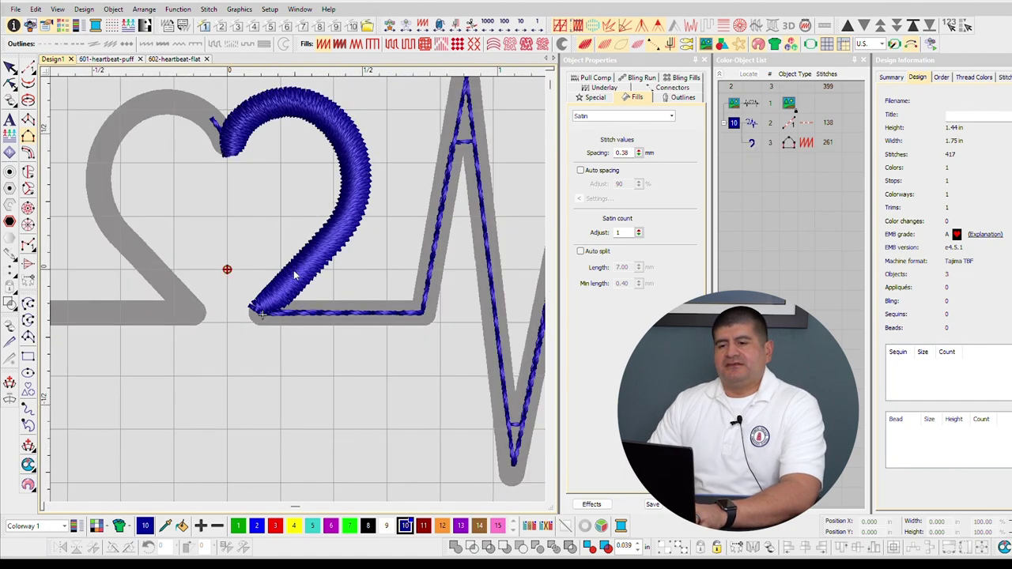
{"action": "scroll", "coordinate": [294, 275], "scroll_direction": "up", "scroll_amount": 2}
{"action": "scroll", "coordinate": [294, 275], "scroll_direction": "down", "scroll_amount": 2}
{"action": "key", "text": "Escape"}
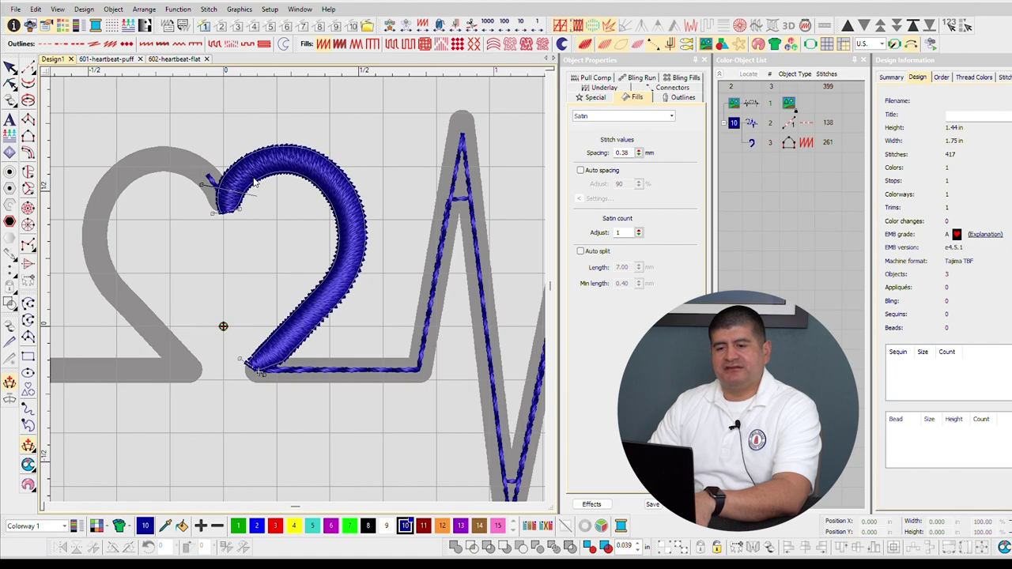
Add stitch angles across the satin half-heart at the lobe's top, its right side and the lower diagonal, and apply them.
{"action": "left_click", "coordinate": [295, 109]}
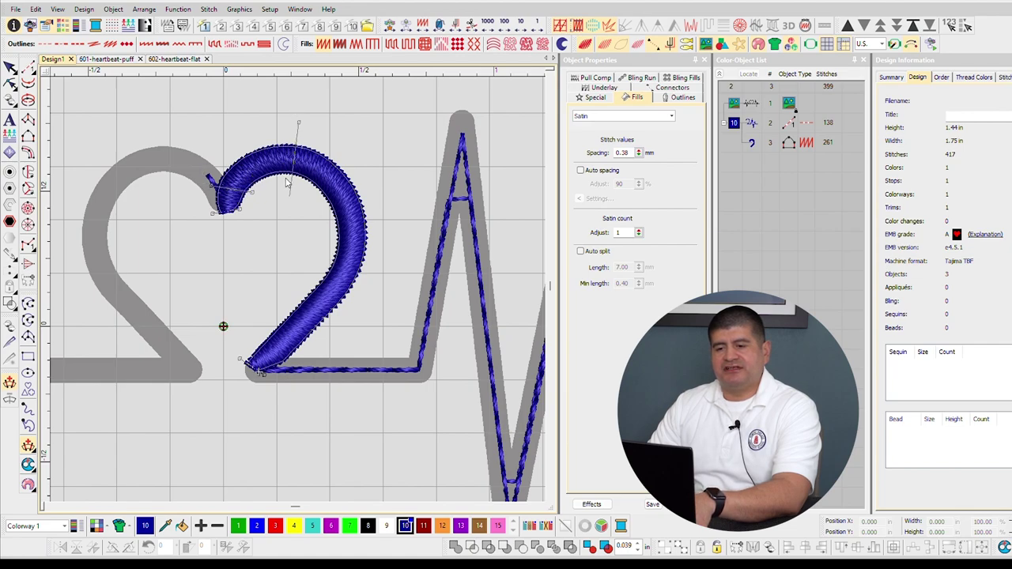
{"action": "left_click", "coordinate": [291, 181]}
{"action": "left_click", "coordinate": [372, 180]}
{"action": "left_click", "coordinate": [292, 207]}
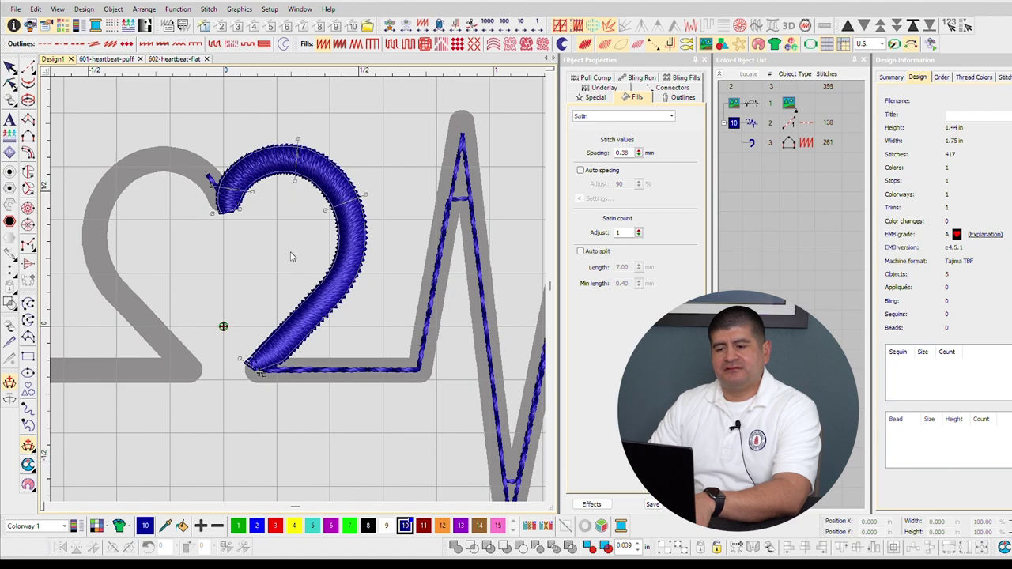
{"action": "left_click", "coordinate": [249, 321]}
{"action": "left_click", "coordinate": [282, 359]}
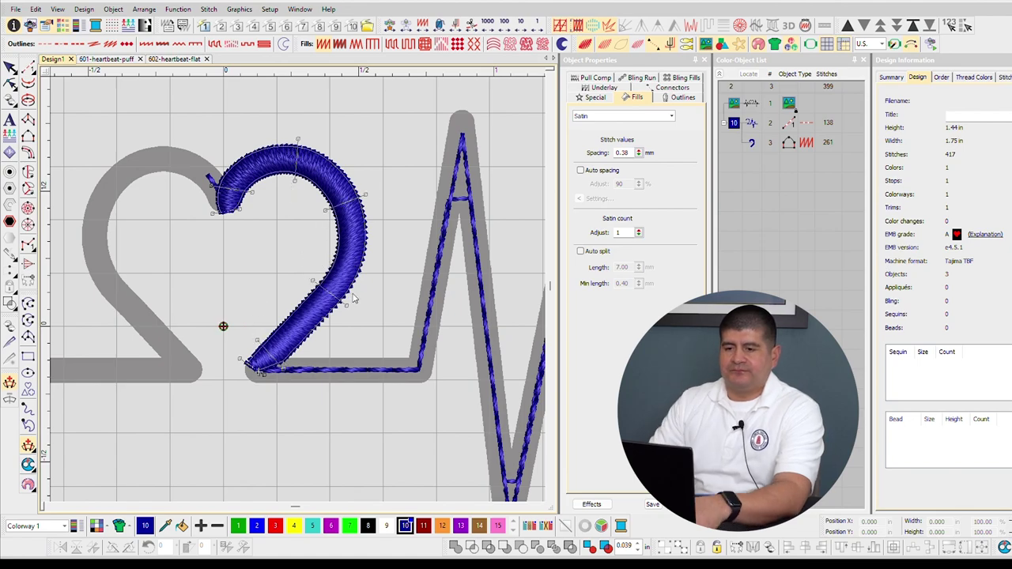
{"action": "key", "text": "Return"}
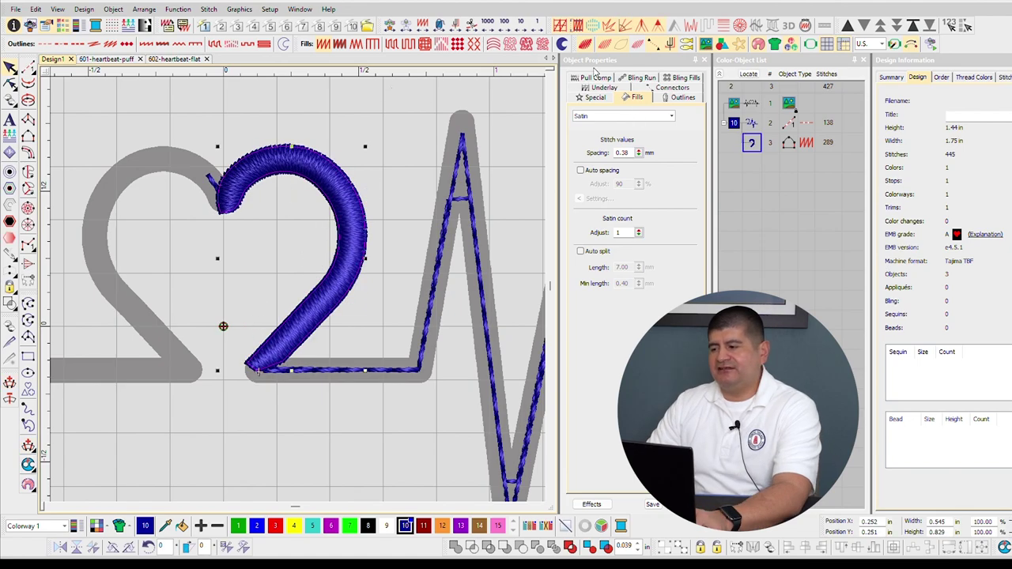
Set the satin half-heart's first underlay to Double Zigzag, turn off its second underlay and deselect the object.
{"action": "left_click", "coordinate": [604, 87]}
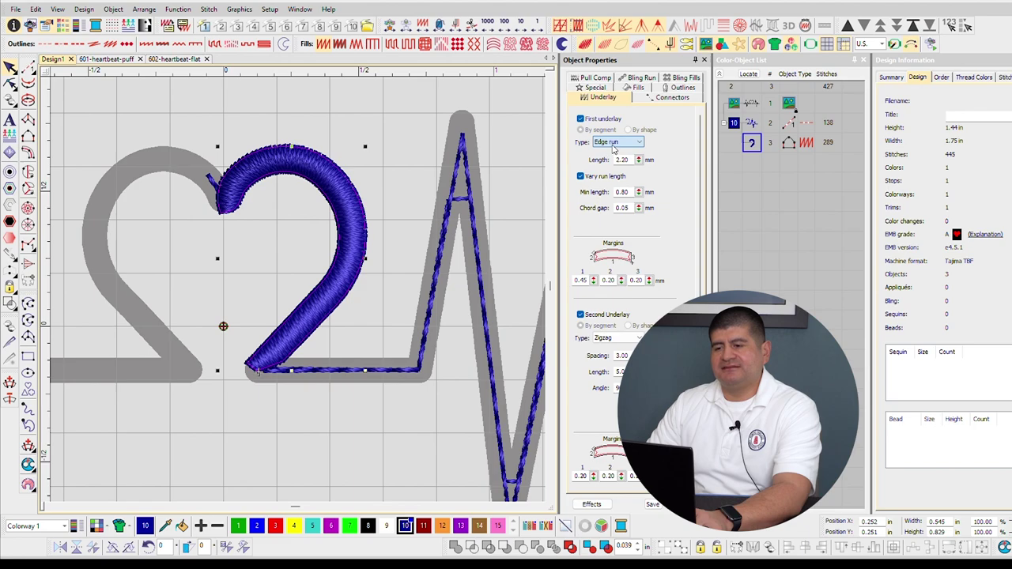
{"action": "left_click", "coordinate": [622, 175]}
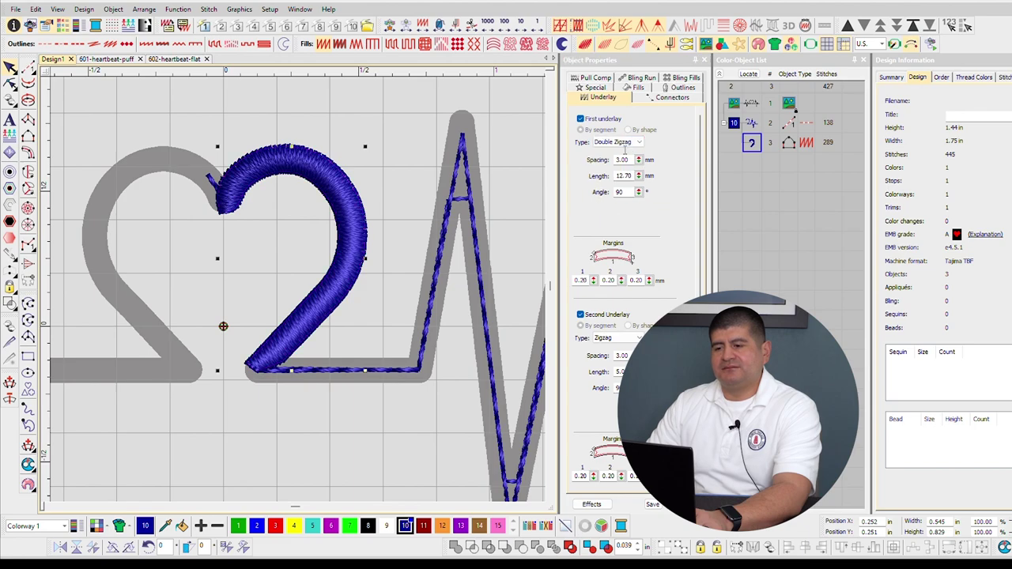
{"action": "left_click", "coordinate": [580, 315]}
{"action": "left_click", "coordinate": [424, 90]}
Start a closed satin shape at the right-hand baseline's rounded start, tracing the curved corner to its lower edge.
{"action": "scroll", "coordinate": [83, 117], "scroll_direction": "down", "scroll_amount": 2}
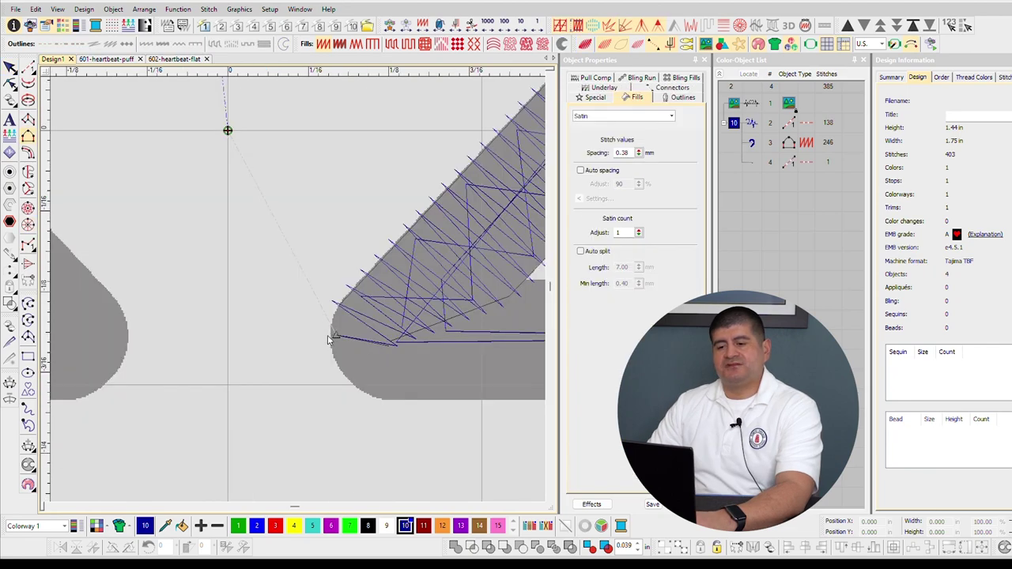
{"action": "left_click", "coordinate": [332, 356]}
{"action": "right_click", "coordinate": [351, 382]}
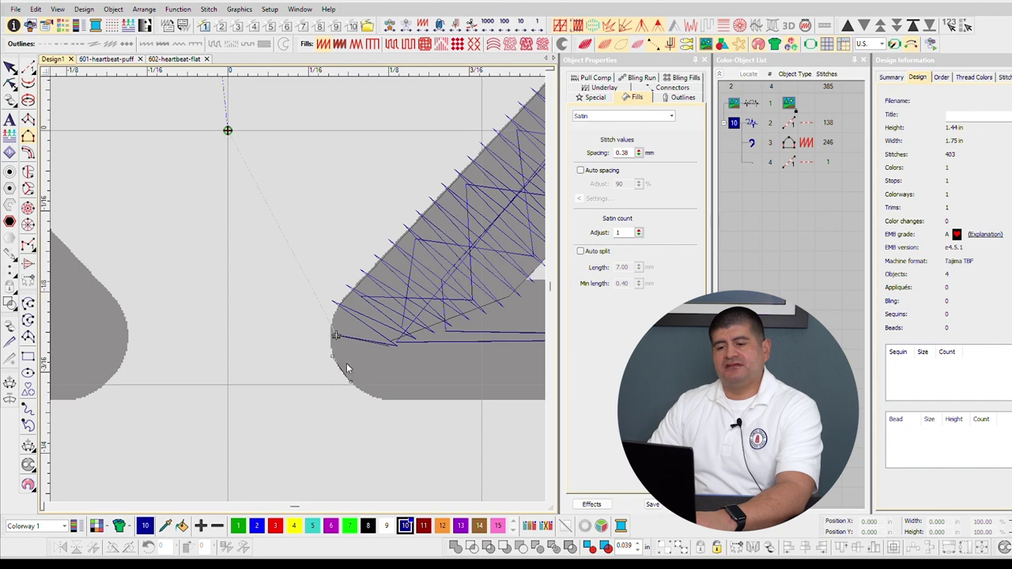
{"action": "left_click", "coordinate": [384, 400]}
{"action": "scroll", "coordinate": [379, 385], "scroll_direction": "down", "scroll_amount": 5}
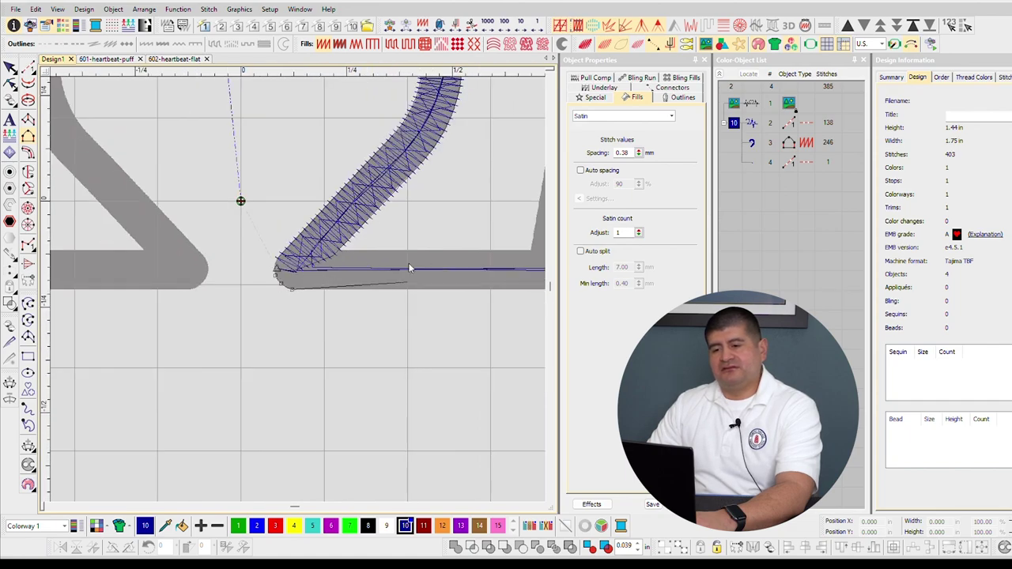
Trace the closed satin shape along the baseline and up the tall peak's rising stroke, close it at the rounded start and generate stitches.
{"action": "scroll", "coordinate": [410, 269], "scroll_direction": "up", "scroll_amount": 6}
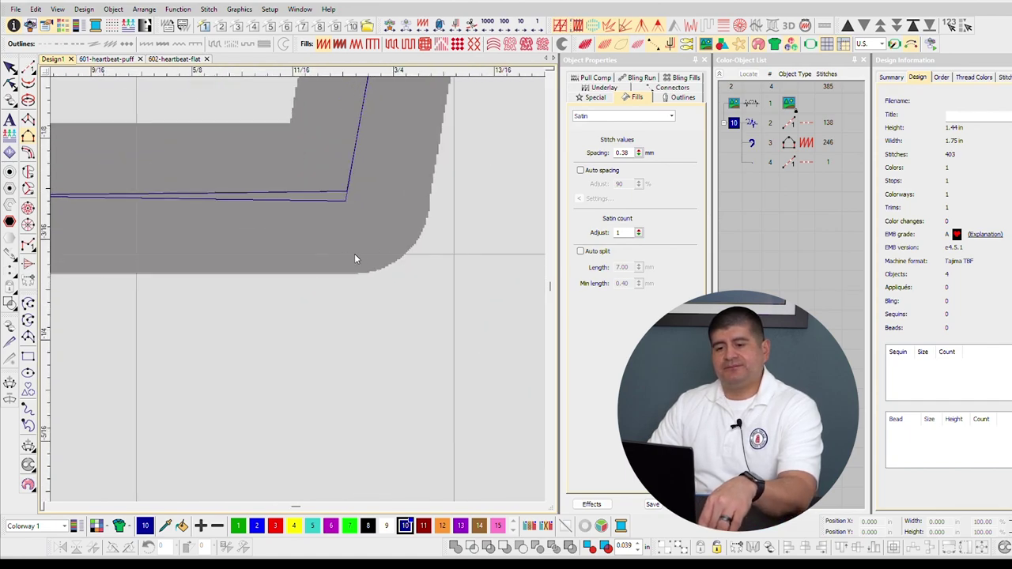
{"action": "scroll", "coordinate": [430, 177], "scroll_direction": "down", "scroll_amount": 6}
{"action": "scroll", "coordinate": [323, 197], "scroll_direction": "up", "scroll_amount": 4}
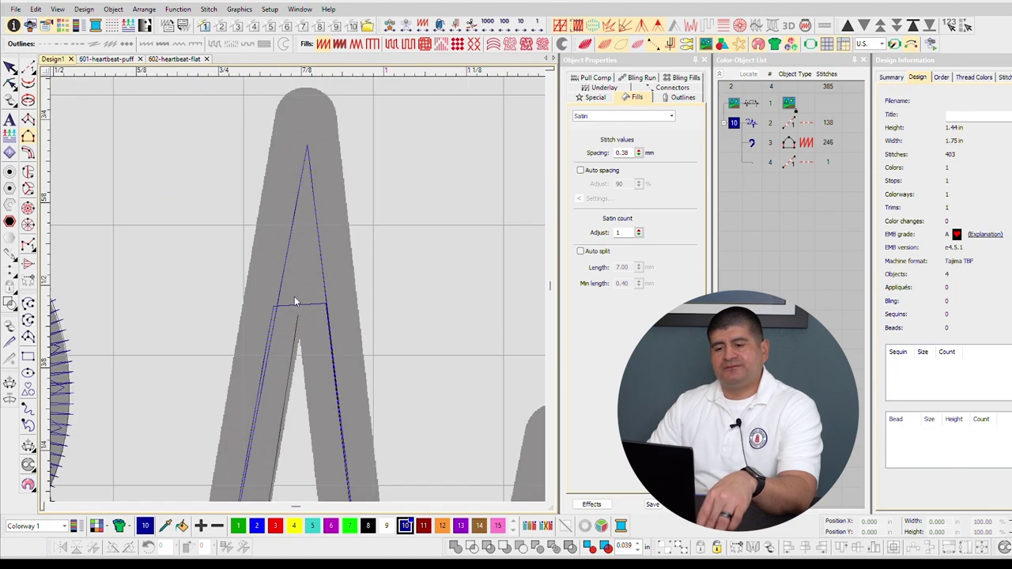
{"action": "left_click", "coordinate": [274, 305]}
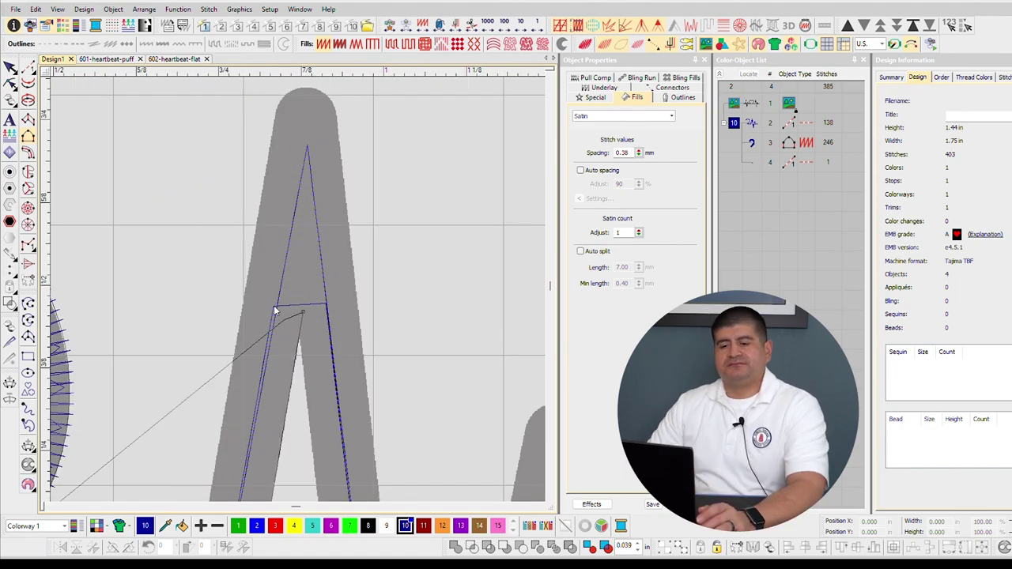
{"action": "scroll", "coordinate": [273, 305], "scroll_direction": "down", "scroll_amount": 4}
{"action": "scroll", "coordinate": [241, 324], "scroll_direction": "up", "scroll_amount": 2}
{"action": "scroll", "coordinate": [292, 275], "scroll_direction": "up", "scroll_amount": 5}
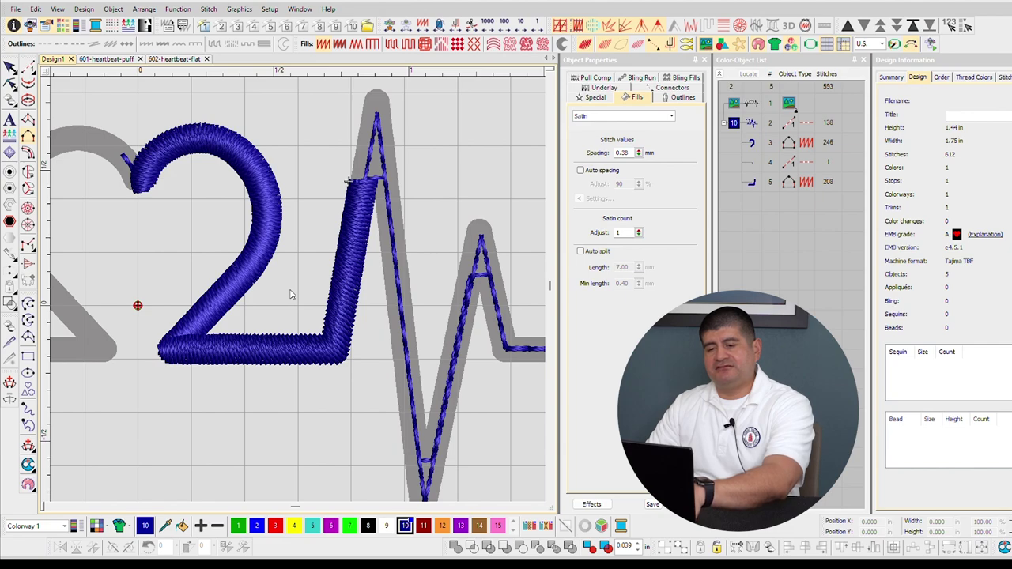
{"action": "key", "text": "Escape"}
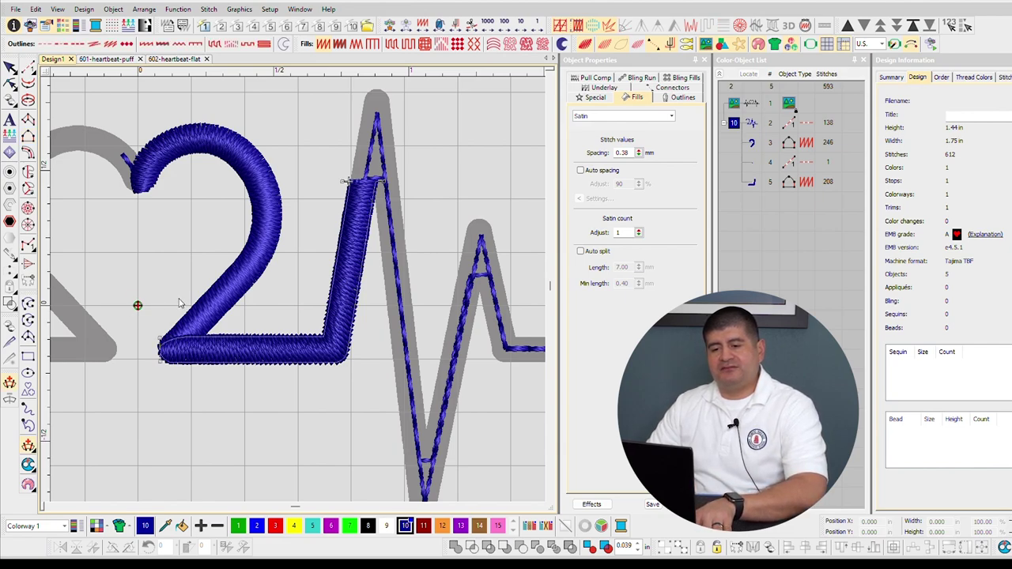
Add stitch angles across the new satin shape at its rounded start, mid-baseline and on the rising stroke, and apply them.
{"action": "left_click", "coordinate": [177, 314]}
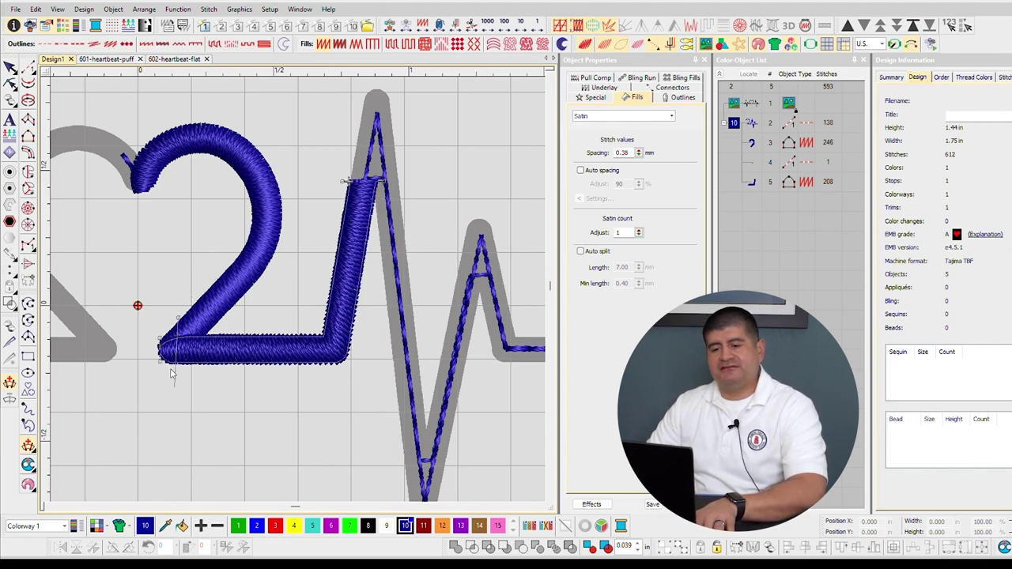
{"action": "left_click", "coordinate": [178, 374]}
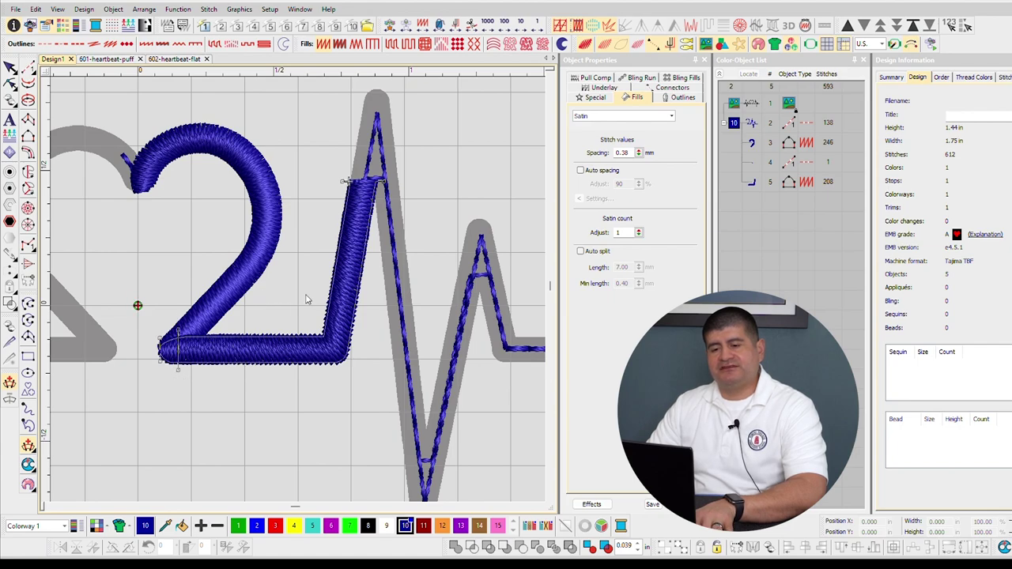
{"action": "left_click", "coordinate": [255, 329]}
{"action": "left_click", "coordinate": [255, 369]}
{"action": "left_click", "coordinate": [326, 239]}
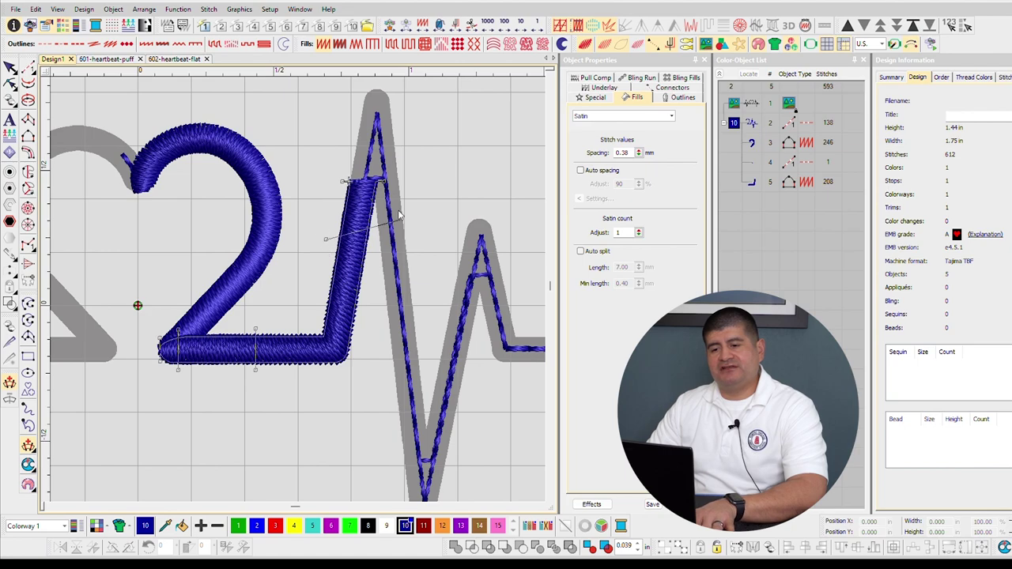
{"action": "left_click", "coordinate": [373, 239]}
{"action": "key", "text": "Return"}
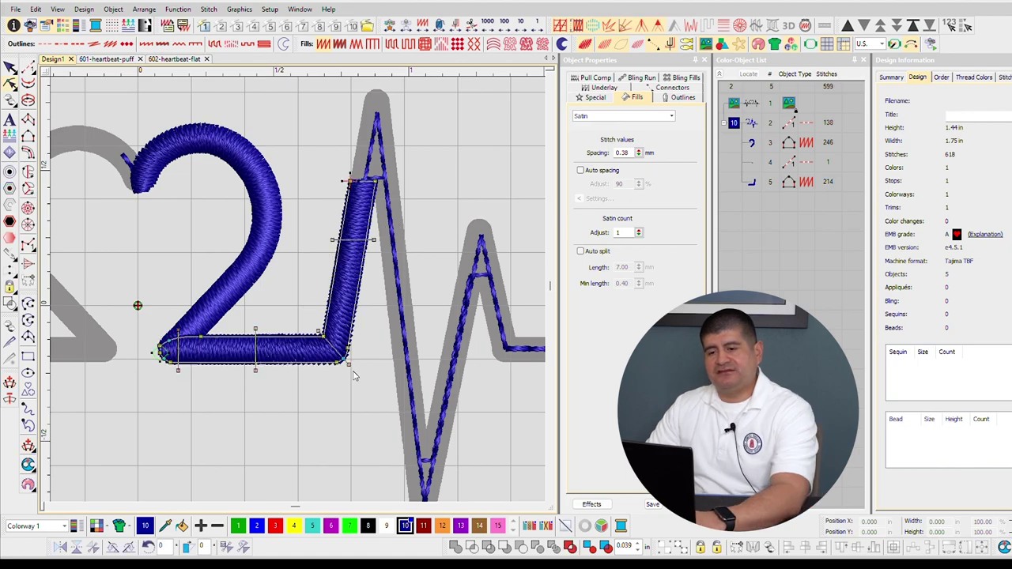
Move the rising stroke's exit point to the inner corner of its upper end.
{"action": "scroll", "coordinate": [353, 210], "scroll_direction": "up", "scroll_amount": 5}
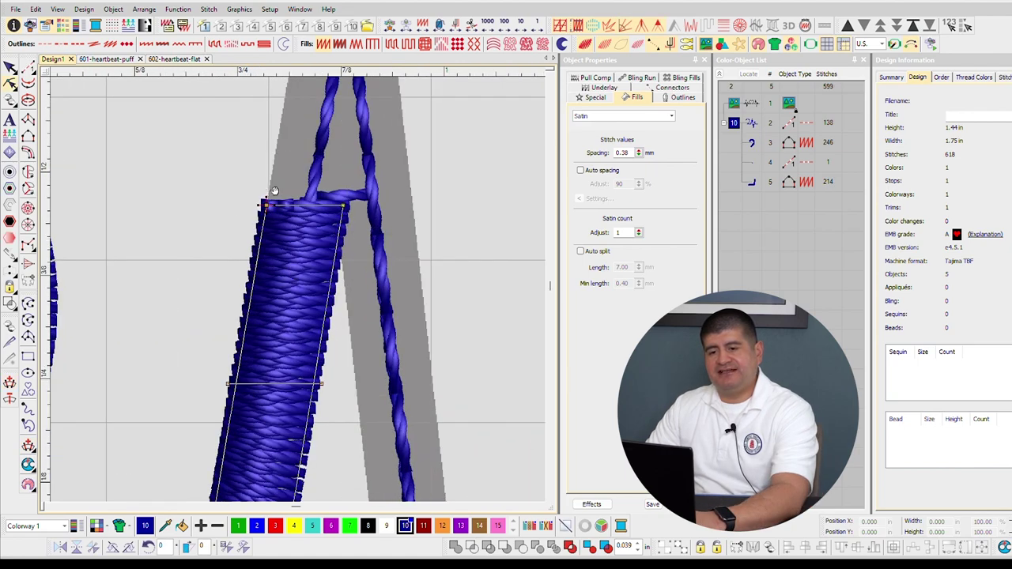
{"action": "left_click", "coordinate": [353, 180]}
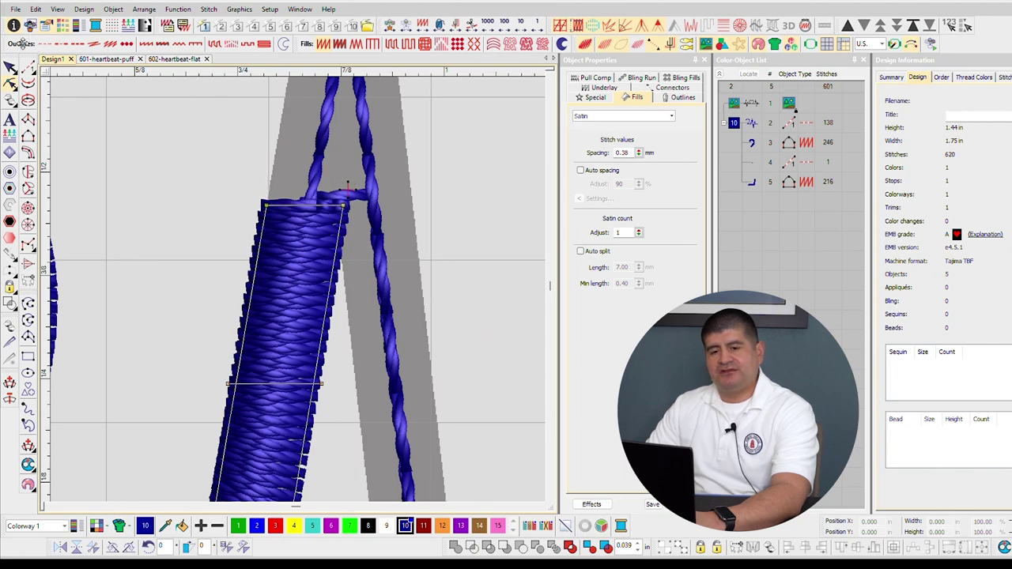
{"action": "key", "text": "Escape"}
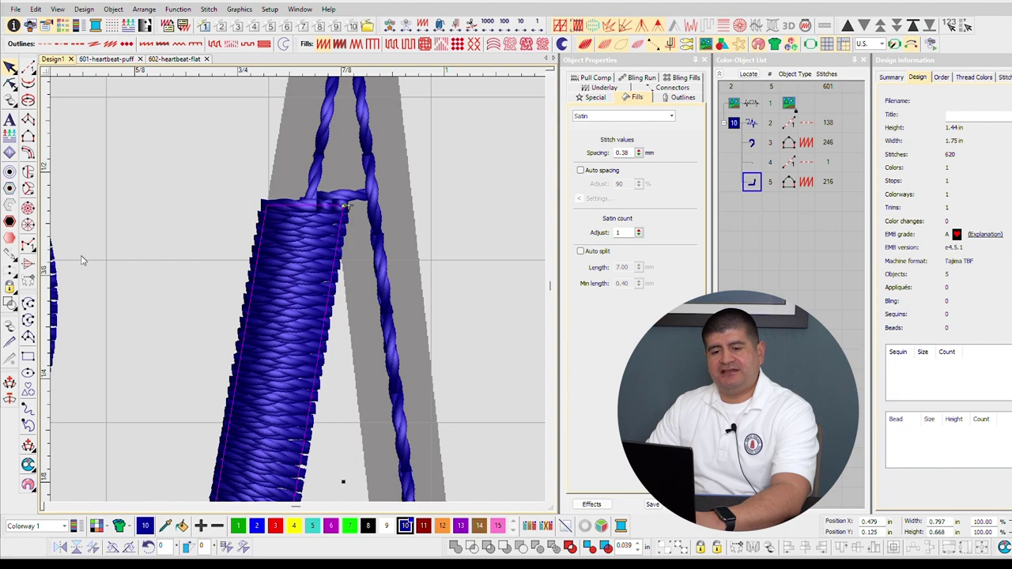
{"action": "scroll", "coordinate": [239, 285], "scroll_direction": "down", "scroll_amount": 3}
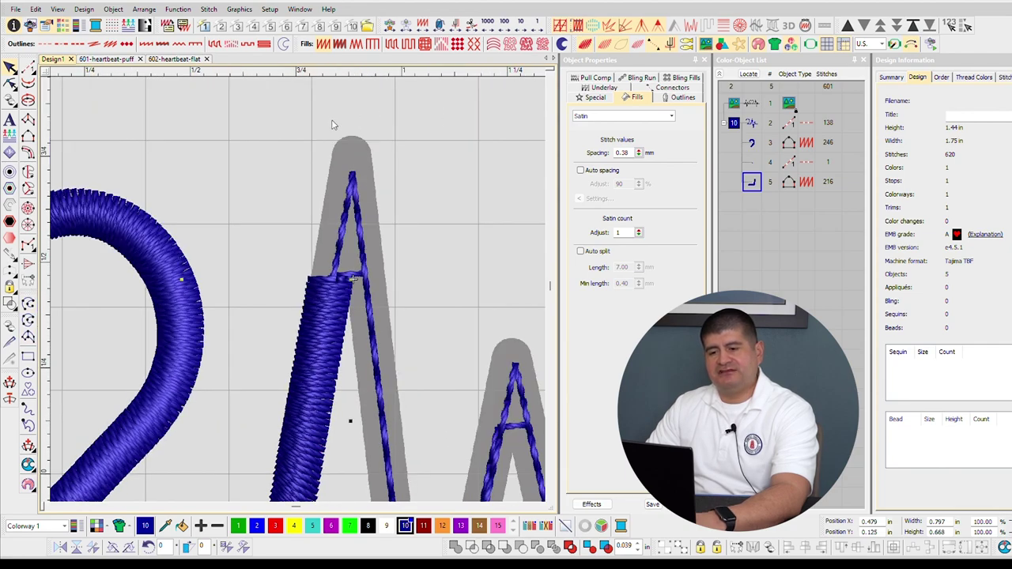
Turn off the realistic stitch view and trace a run from the rising stroke's upper end to the tall peak's rounded tip.
{"action": "key", "text": "t"}
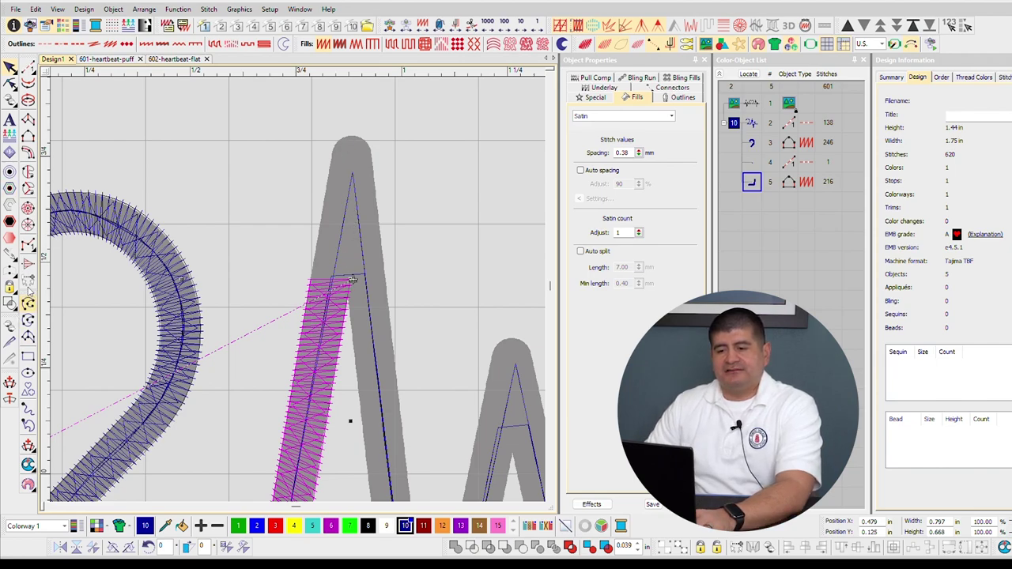
{"action": "key", "text": "Escape"}
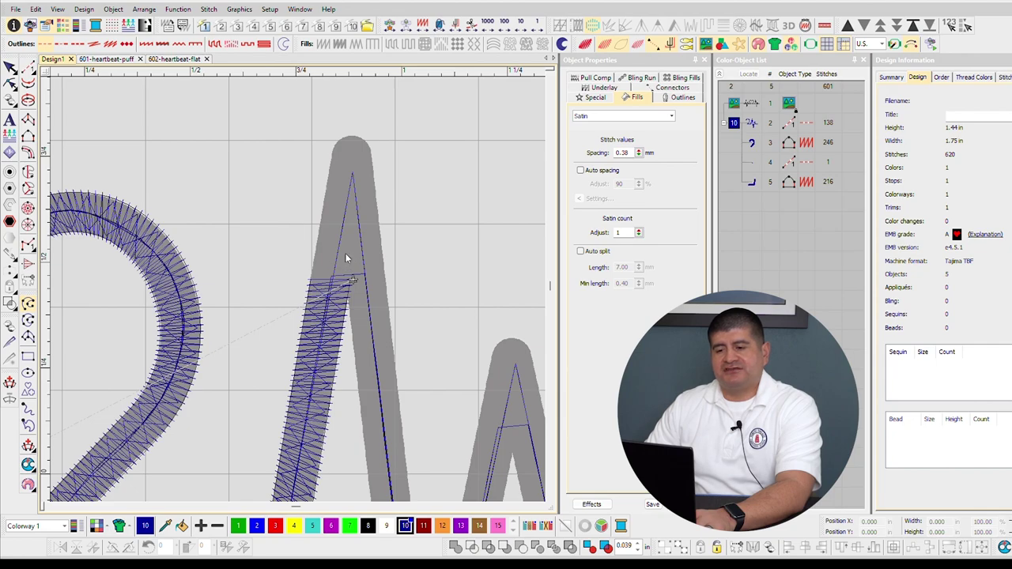
{"action": "scroll", "coordinate": [294, 269], "scroll_direction": "up", "scroll_amount": 2}
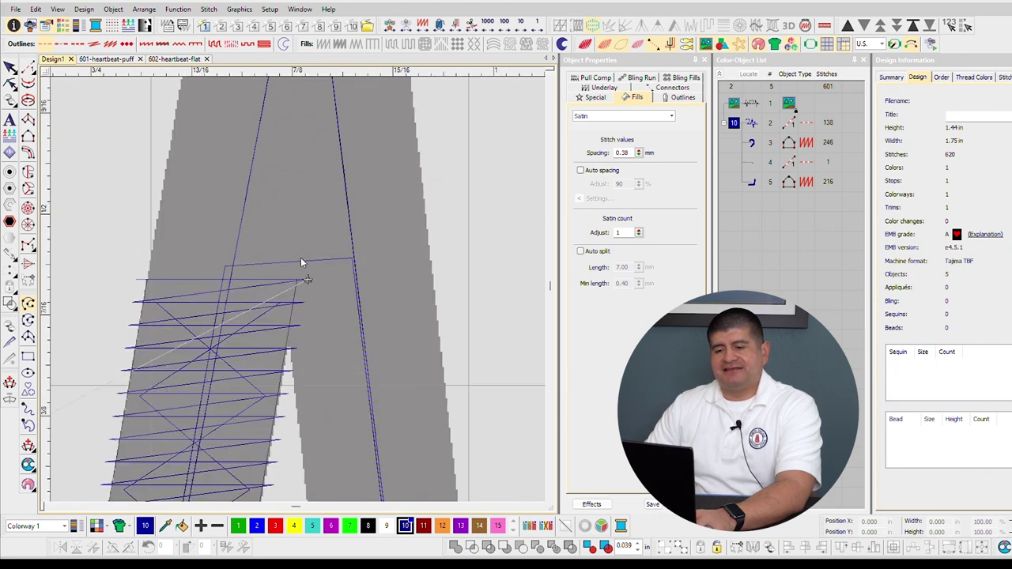
{"action": "scroll", "coordinate": [300, 263], "scroll_direction": "down", "scroll_amount": 3}
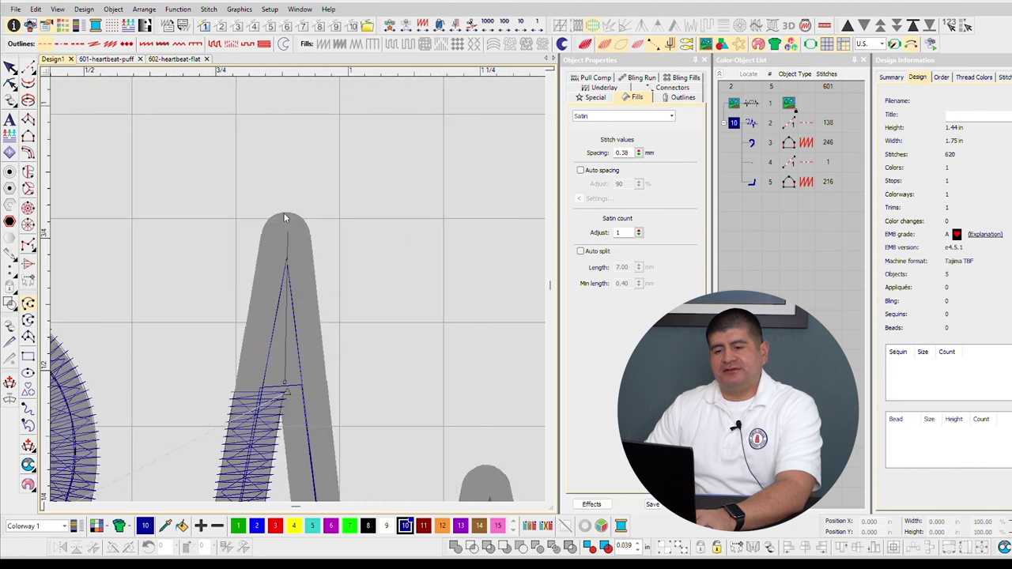
{"action": "left_click", "coordinate": [283, 207]}
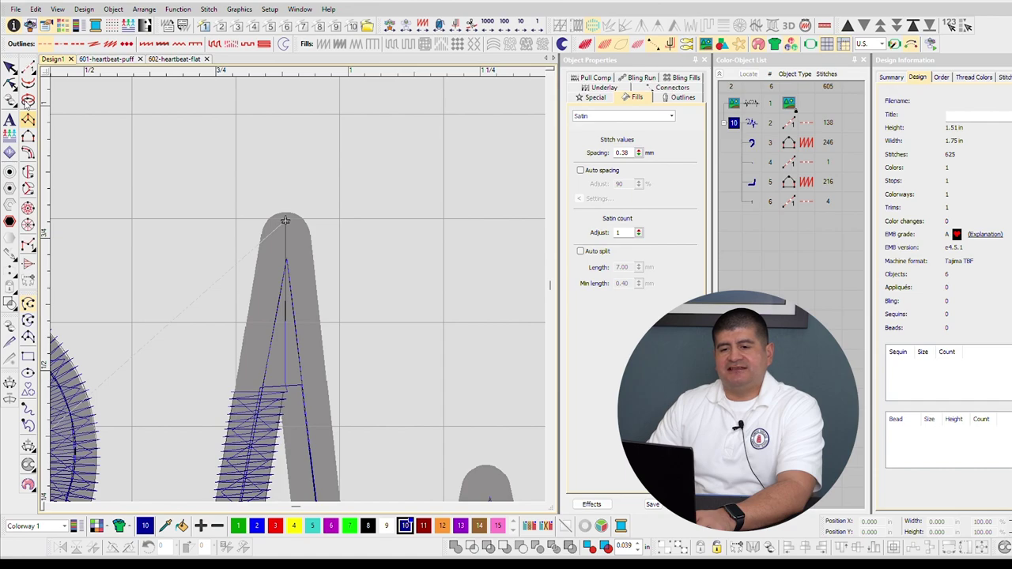
Digitize the tall peak's rounded tip as a column satin with paired edge points down to the inner notch, overlapping the rising stroke.
{"action": "left_click", "coordinate": [286, 220]}
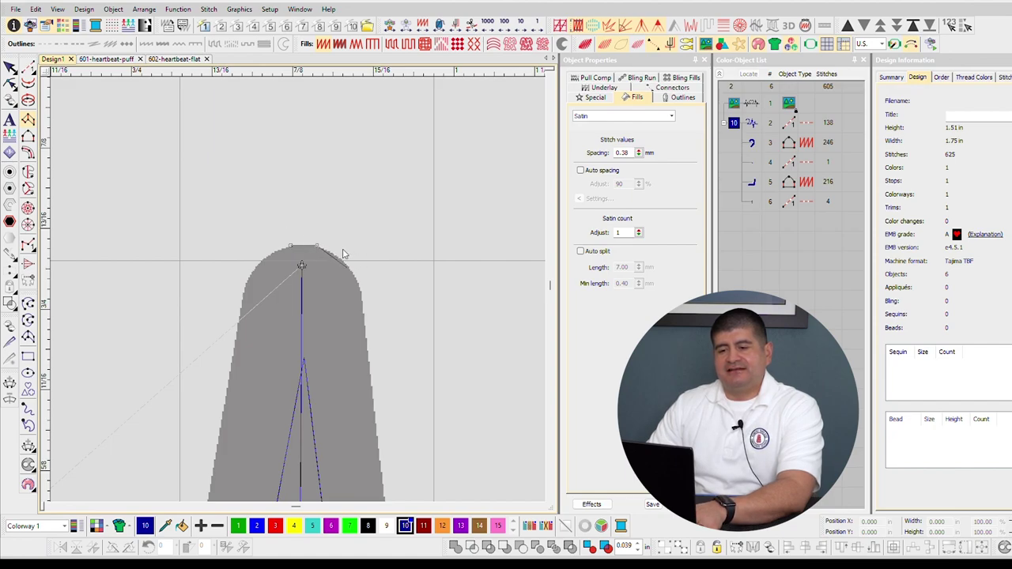
{"action": "left_click", "coordinate": [251, 272]}
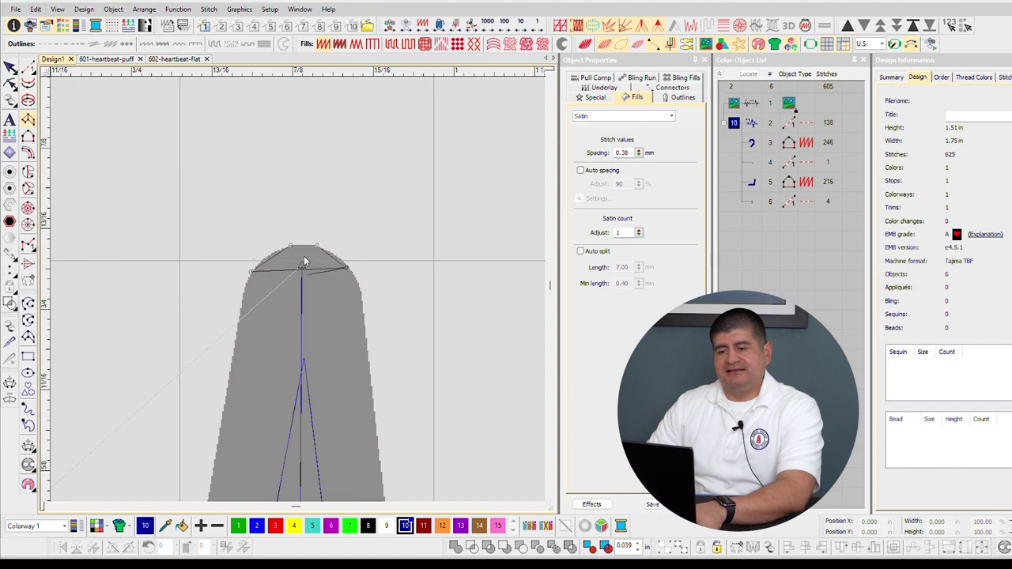
{"action": "left_click", "coordinate": [241, 303]}
{"action": "scroll", "coordinate": [294, 270], "scroll_direction": "down", "scroll_amount": 6}
{"action": "scroll", "coordinate": [296, 283], "scroll_direction": "up", "scroll_amount": 4}
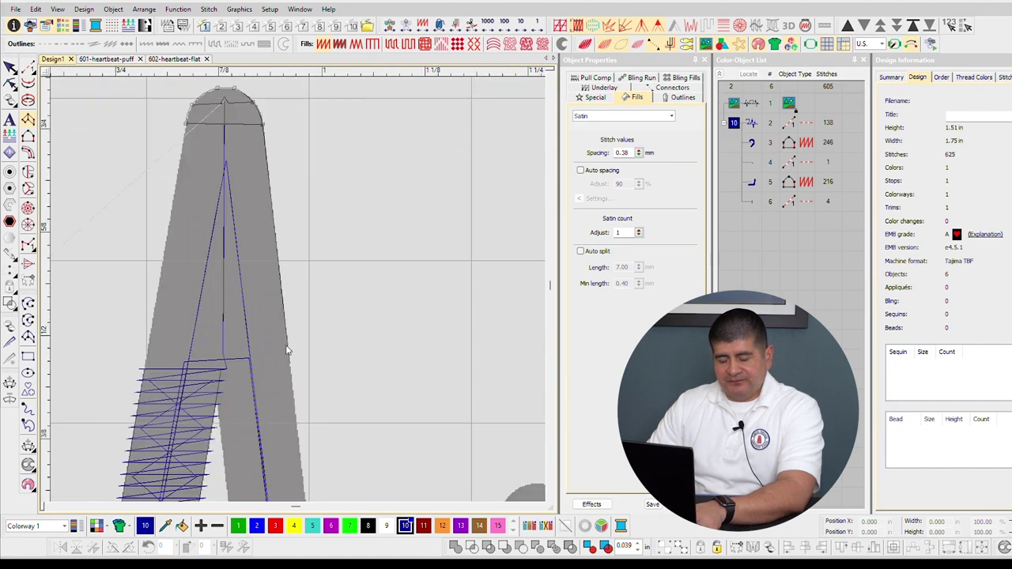
{"action": "scroll", "coordinate": [293, 269], "scroll_direction": "up", "scroll_amount": 4}
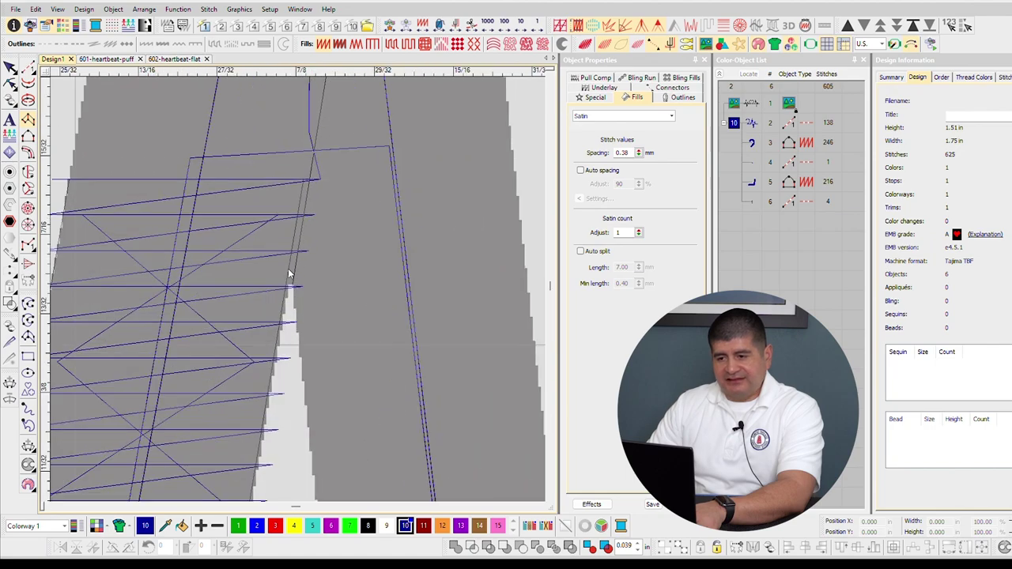
{"action": "middle_click", "coordinate": [407, 283]}
{"action": "scroll", "coordinate": [414, 281], "scroll_direction": "down", "scroll_amount": 1}
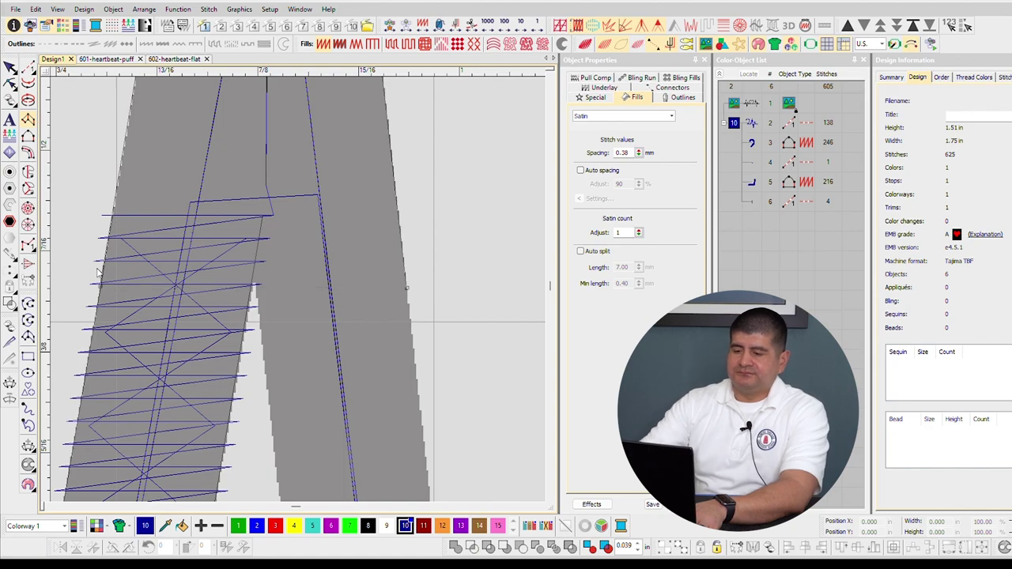
{"action": "left_click", "coordinate": [99, 287]}
{"action": "key", "text": "Return"}
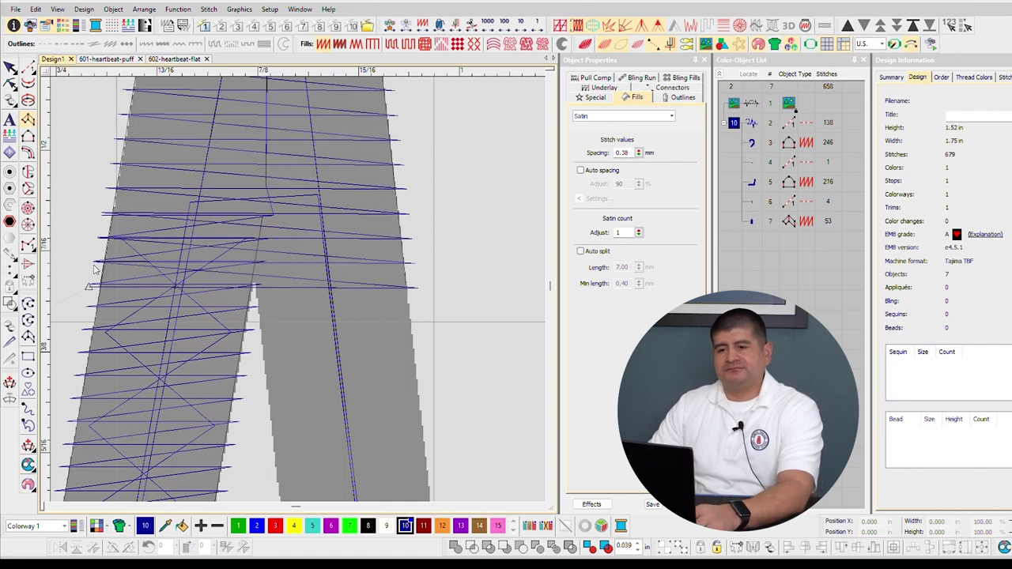
Place horizontal guidelines at the inner notches of the tall peak, the deep valley and the small peak.
{"action": "scroll", "coordinate": [293, 275], "scroll_direction": "down", "scroll_amount": 4}
{"action": "scroll", "coordinate": [293, 275], "scroll_direction": "up", "scroll_amount": 4}
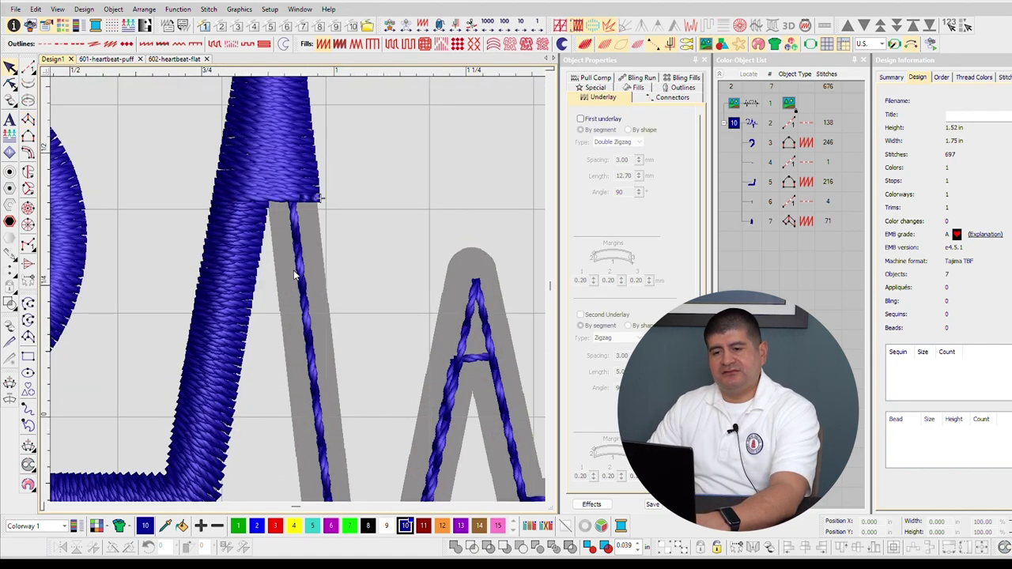
{"action": "scroll", "coordinate": [292, 273], "scroll_direction": "up", "scroll_amount": 3}
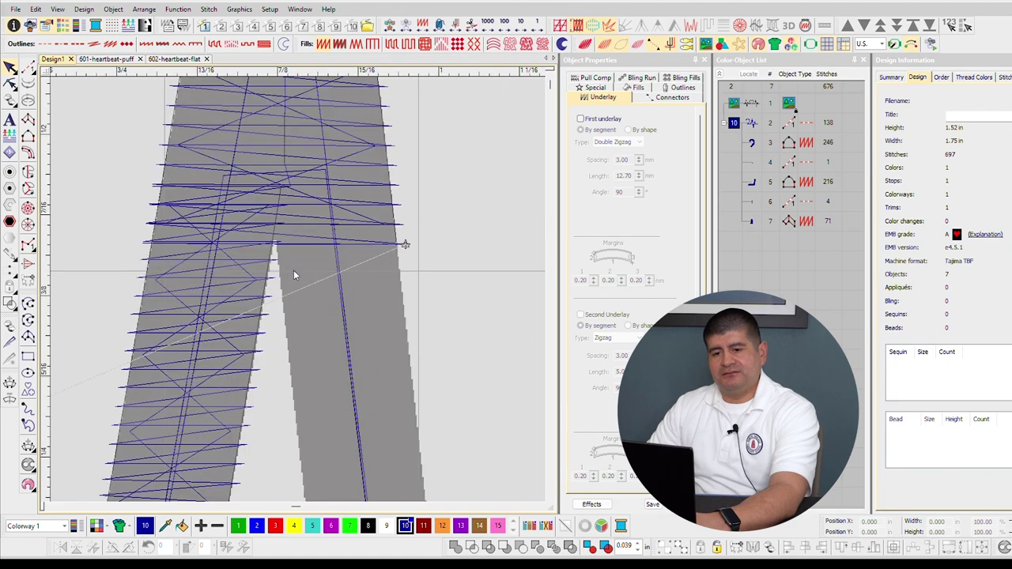
{"action": "left_click_drag", "start_coordinate": [43, 216], "coordinate": [38, 211]}
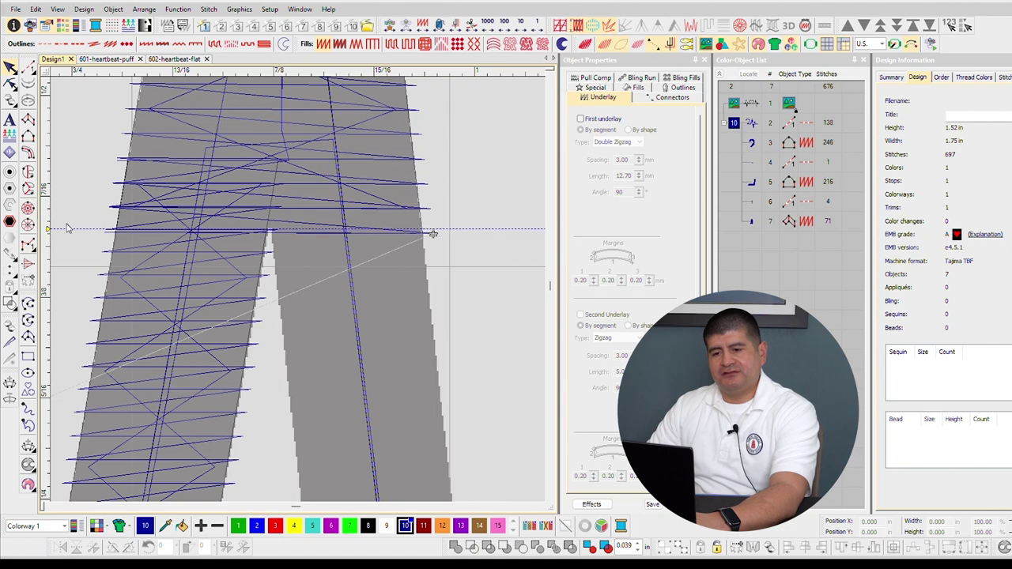
{"action": "scroll", "coordinate": [293, 271], "scroll_direction": "down", "scroll_amount": 5}
{"action": "scroll", "coordinate": [293, 275], "scroll_direction": "up", "scroll_amount": 4}
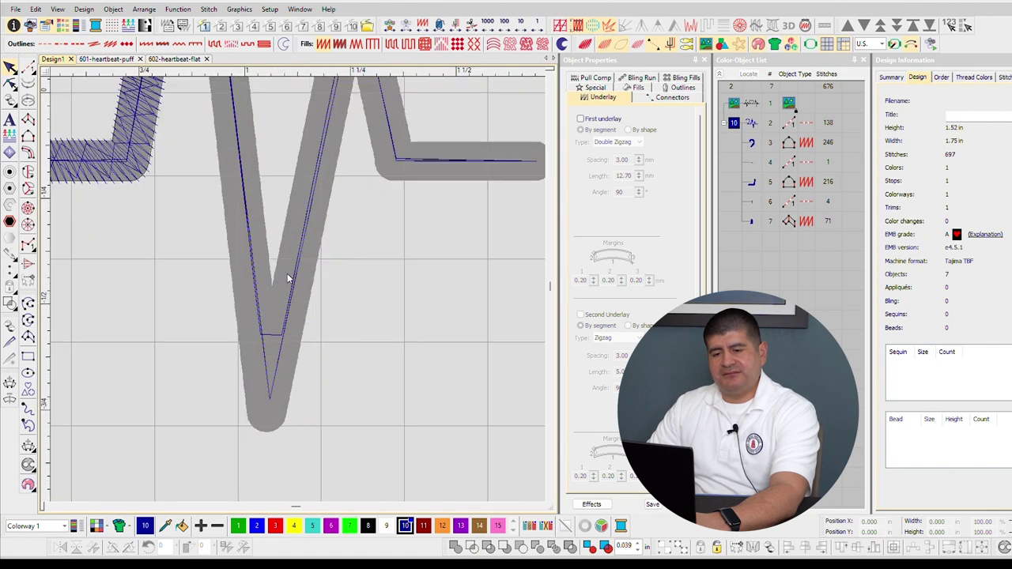
{"action": "scroll", "coordinate": [132, 207], "scroll_direction": "down", "scroll_amount": 5}
{"action": "scroll", "coordinate": [415, 154], "scroll_direction": "up", "scroll_amount": 5}
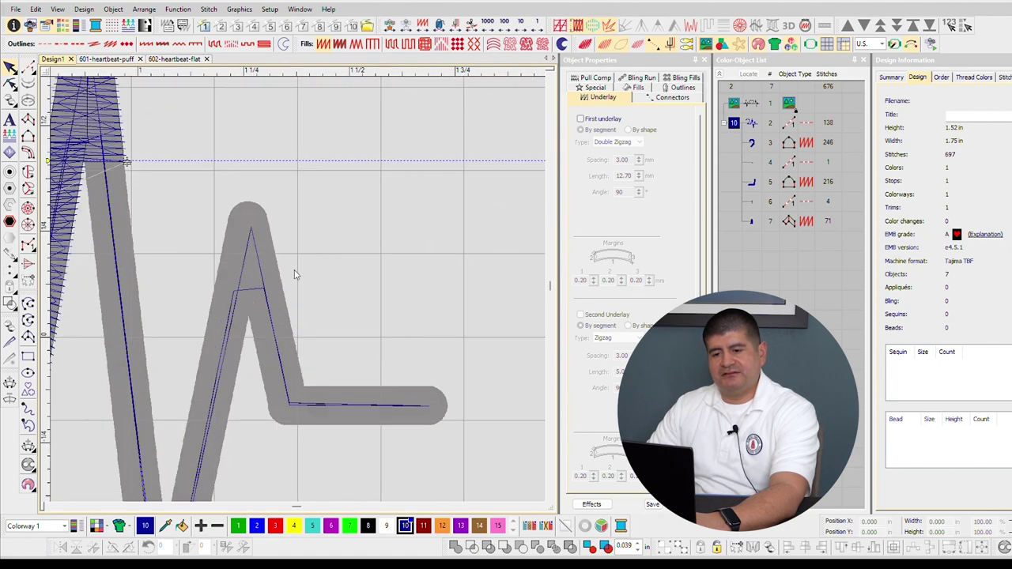
{"action": "left_click_drag", "start_coordinate": [45, 354], "coordinate": [44, 340]}
{"action": "scroll", "coordinate": [119, 324], "scroll_direction": "down", "scroll_amount": 4}
Digitize the tall peak's descending stroke as a column satin, starting inside the peak section and ending just below the valley notch's guideline.
{"action": "left_click", "coordinate": [27, 119]}
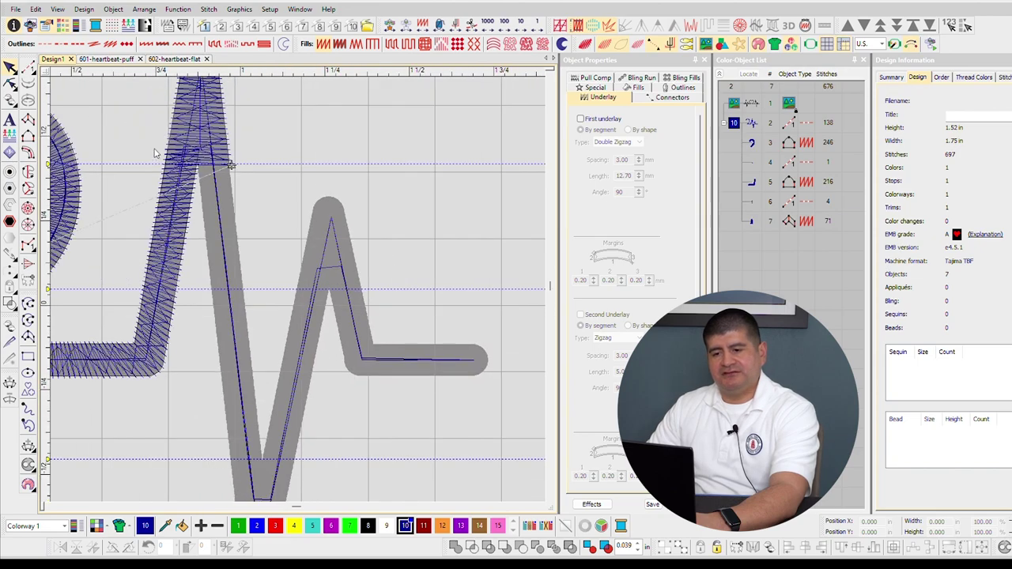
{"action": "scroll", "coordinate": [158, 154], "scroll_direction": "up", "scroll_amount": 3}
{"action": "left_click", "coordinate": [362, 302]}
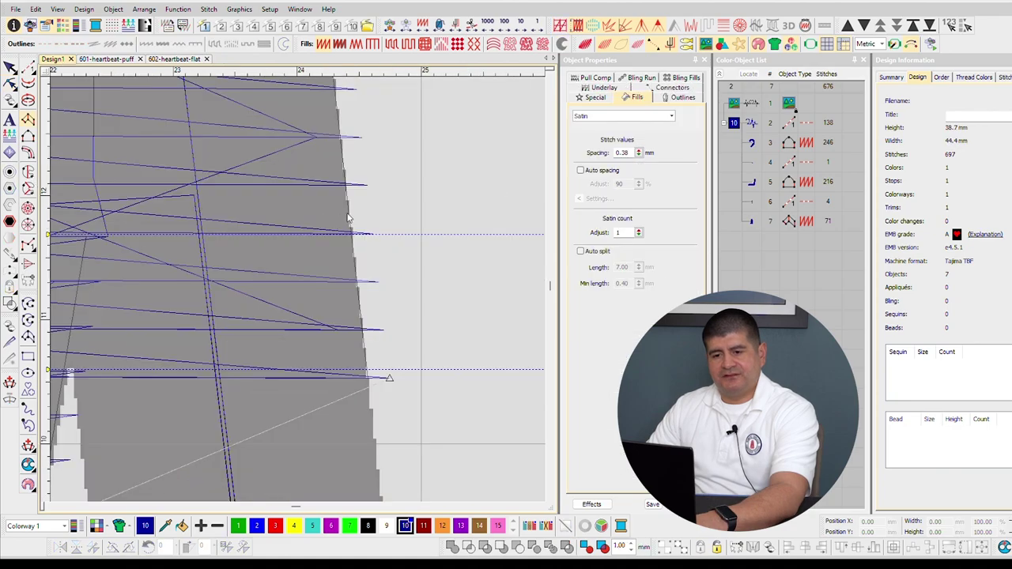
{"action": "scroll", "coordinate": [292, 276], "scroll_direction": "up", "scroll_amount": 2}
{"action": "scroll", "coordinate": [324, 341], "scroll_direction": "down", "scroll_amount": 5}
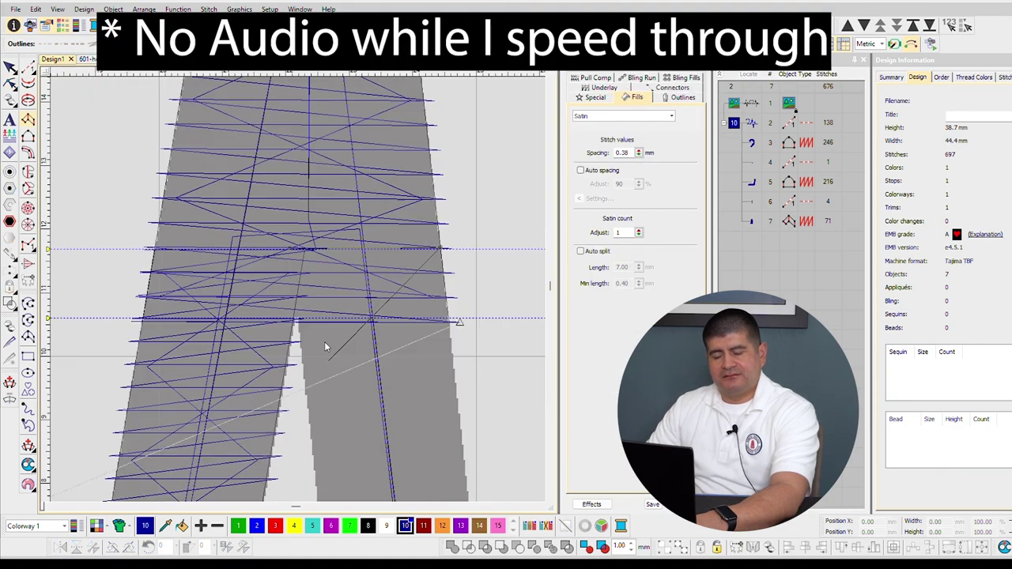
{"action": "scroll", "coordinate": [318, 405], "scroll_direction": "up", "scroll_amount": 3}
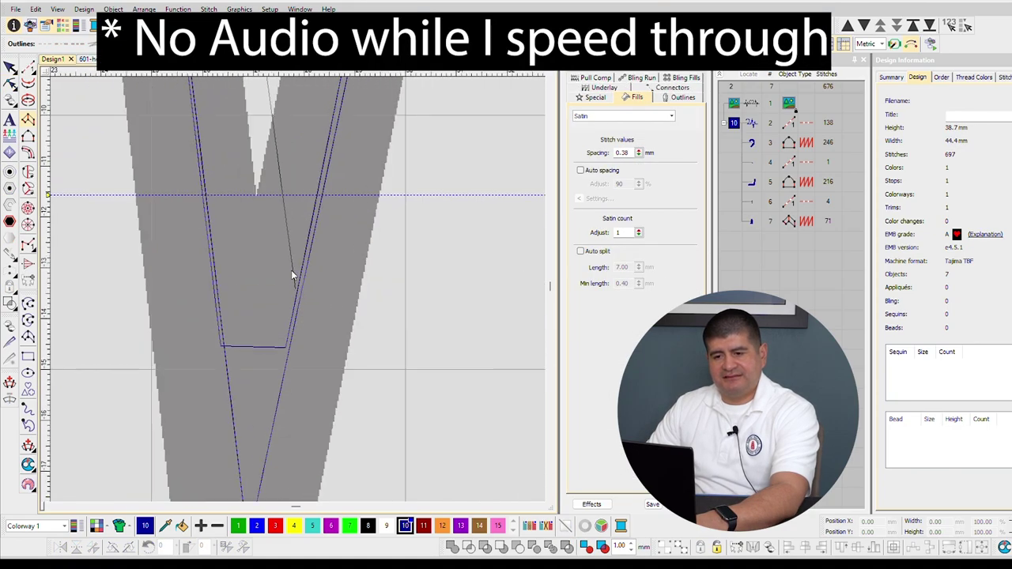
{"action": "left_click", "coordinate": [255, 218]}
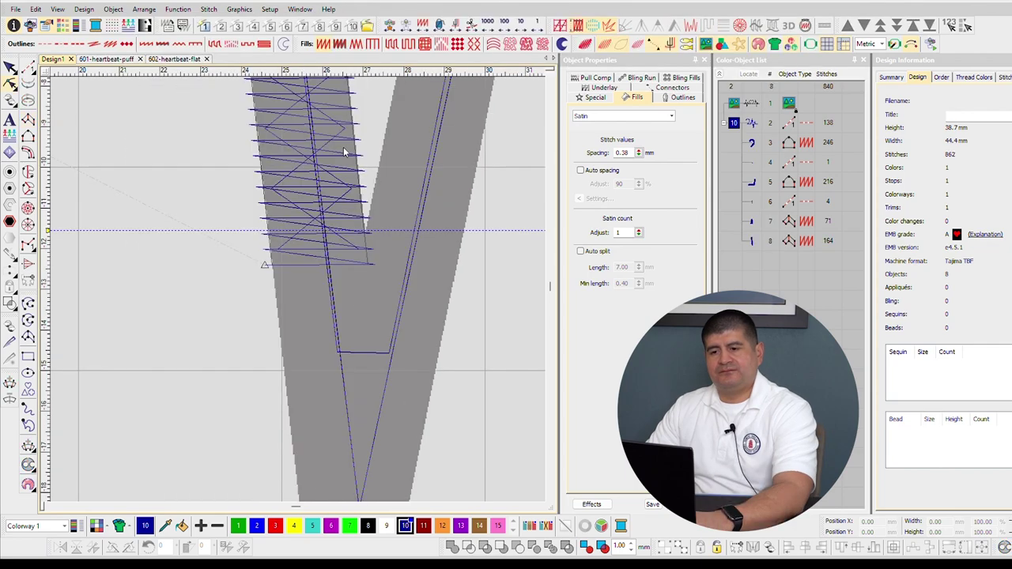
Move the descending stroke's exit point to the inner corner of its lower end.
{"action": "left_click", "coordinate": [343, 151]}
{"action": "left_click_drag", "start_coordinate": [377, 265], "coordinate": [375, 265]}
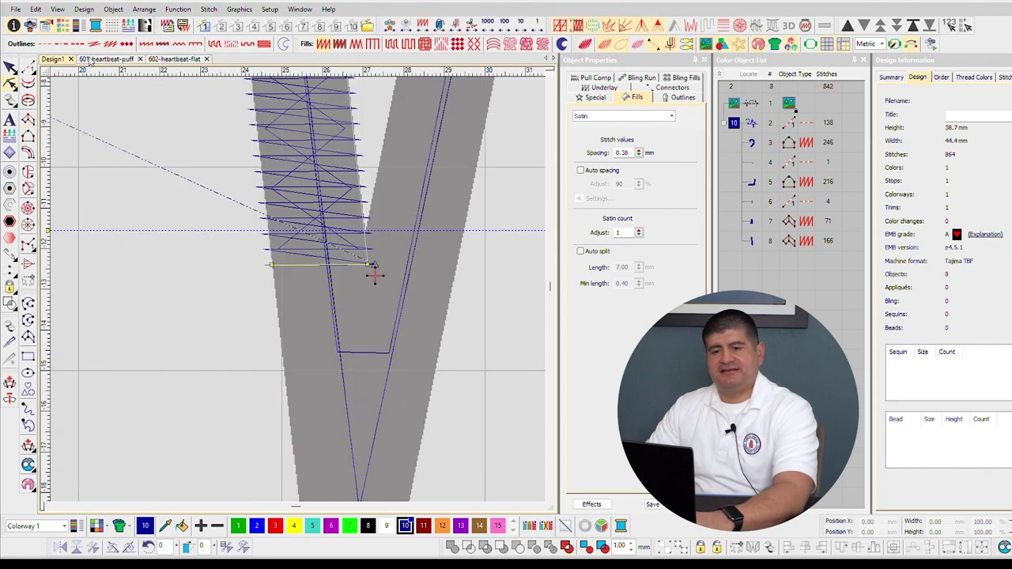
Digitize a travel run from the descending stroke's exit point down to the tip of the deep valley.
{"action": "left_click", "coordinate": [30, 308]}
{"action": "left_click", "coordinate": [371, 261]}
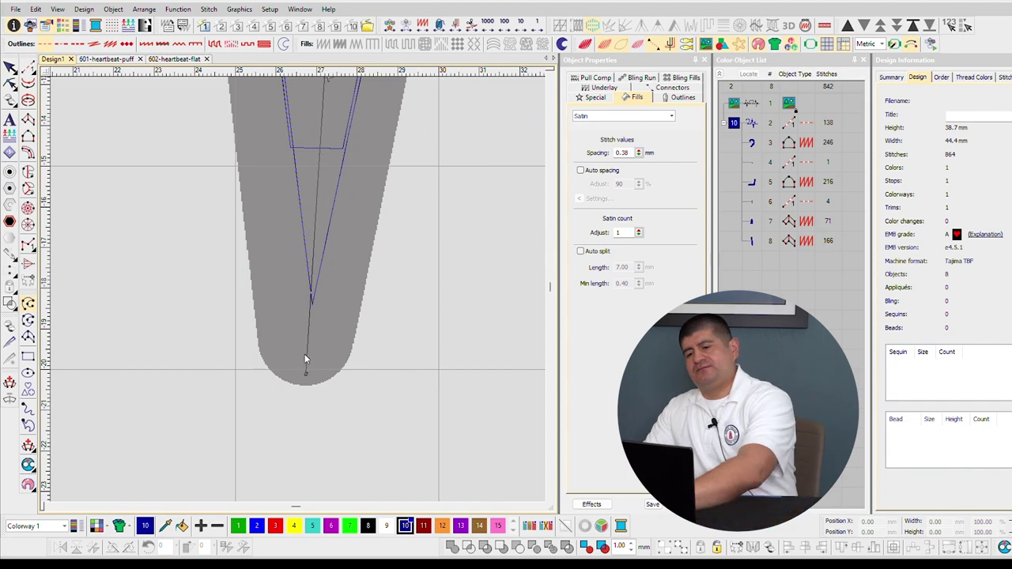
{"action": "left_click", "coordinate": [305, 373]}
{"action": "key", "text": "Return"}
Digitize the valley's rounded bottom as a two-sided column satin, tracing each outer edge from the tip up to the valley notch's guideline.
{"action": "key", "text": "space"}
{"action": "left_click", "coordinate": [305, 373]}
{"action": "right_click", "coordinate": [317, 383]}
{"action": "right_click", "coordinate": [342, 369]}
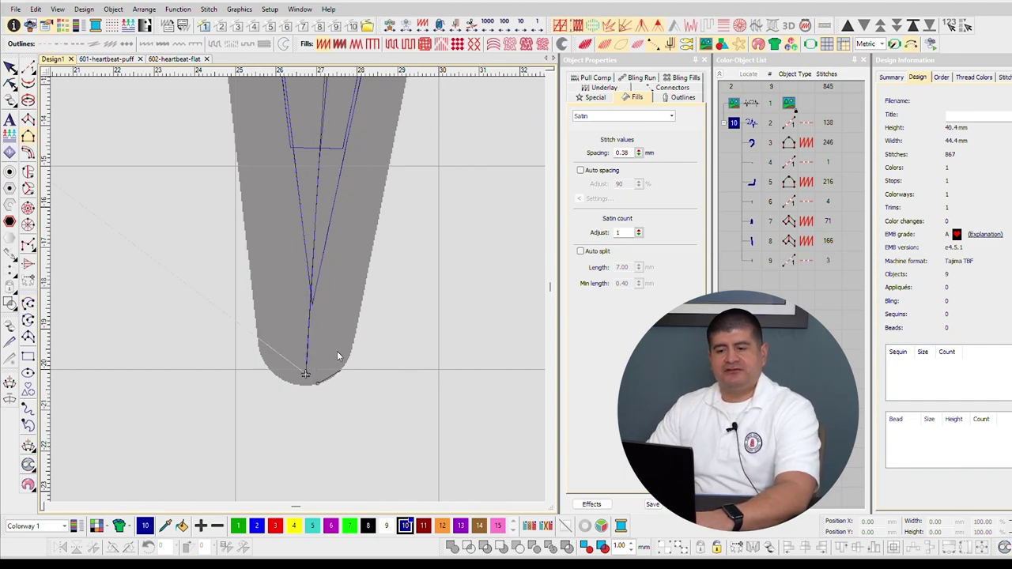
{"action": "left_click", "coordinate": [355, 340]}
{"action": "scroll", "coordinate": [366, 287], "scroll_direction": "down", "scroll_amount": 2}
{"action": "scroll", "coordinate": [296, 273], "scroll_direction": "up", "scroll_amount": 1}
{"action": "scroll", "coordinate": [293, 270], "scroll_direction": "up", "scroll_amount": 2}
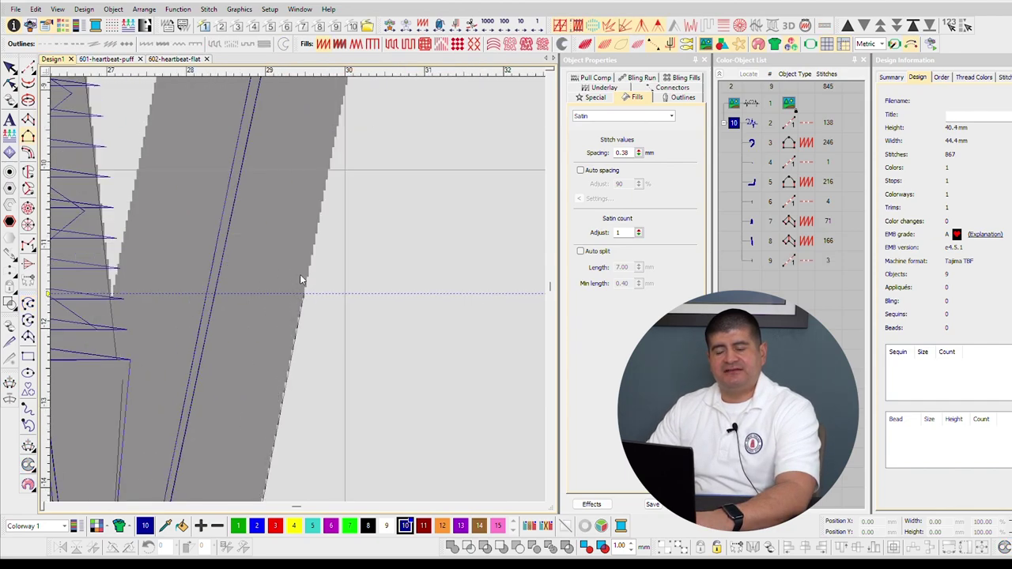
{"action": "scroll", "coordinate": [300, 274], "scroll_direction": "down", "scroll_amount": 2}
{"action": "scroll", "coordinate": [294, 272], "scroll_direction": "up", "scroll_amount": 2}
{"action": "right_click", "coordinate": [261, 253]}
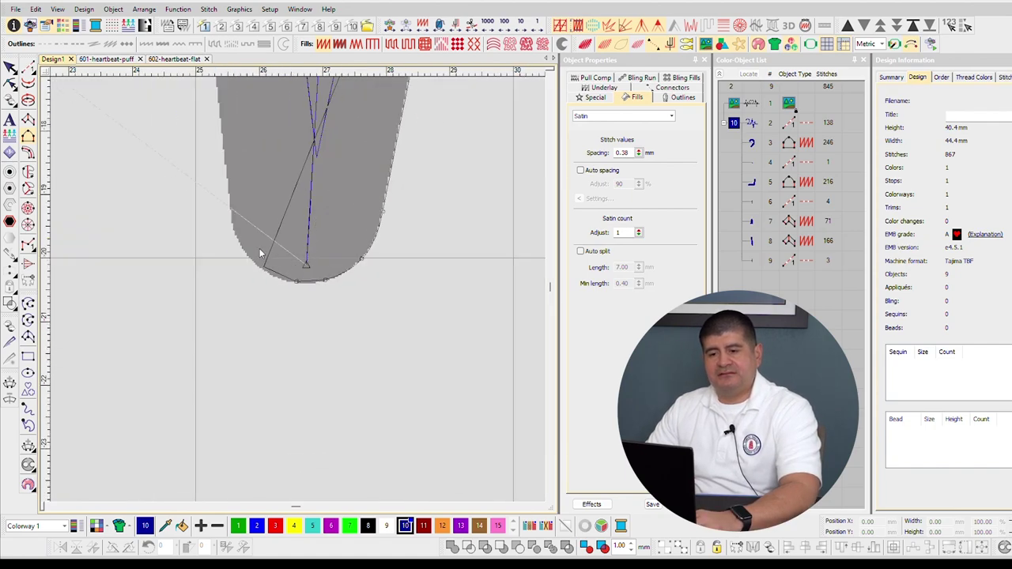
{"action": "left_click", "coordinate": [235, 218]}
{"action": "scroll", "coordinate": [224, 183], "scroll_direction": "down", "scroll_amount": 2}
{"action": "scroll", "coordinate": [278, 125], "scroll_direction": "up", "scroll_amount": 2}
{"action": "scroll", "coordinate": [298, 278], "scroll_direction": "up", "scroll_amount": 2}
{"action": "left_click", "coordinate": [311, 236]}
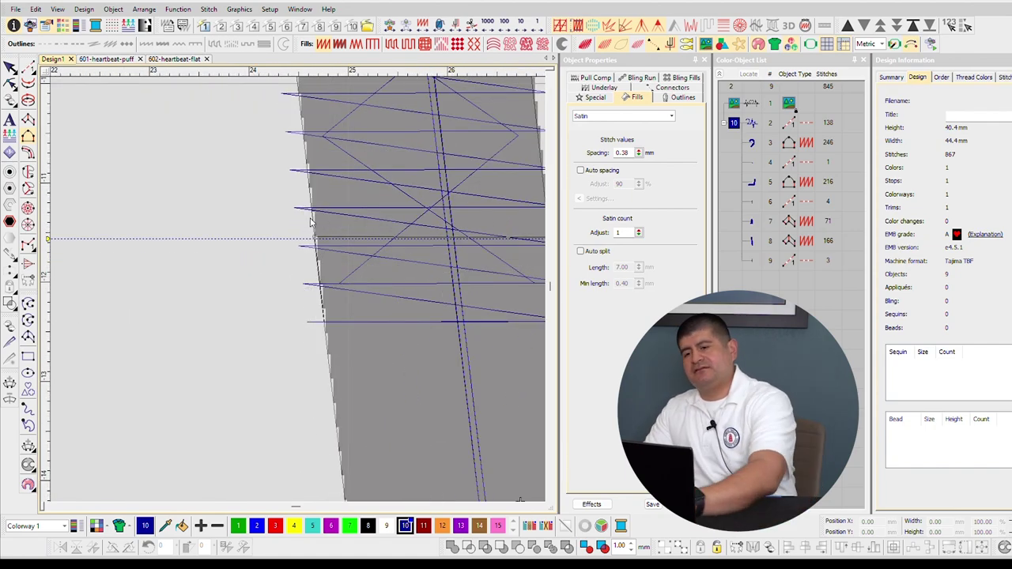
{"action": "key", "text": "Return"}
Move the valley section's exit point to the upper corner on the small peak's side.
{"action": "key", "text": "t"}
{"action": "scroll", "coordinate": [310, 267], "scroll_direction": "down", "scroll_amount": 3}
{"action": "left_click", "coordinate": [312, 265]}
{"action": "key", "text": "h"}
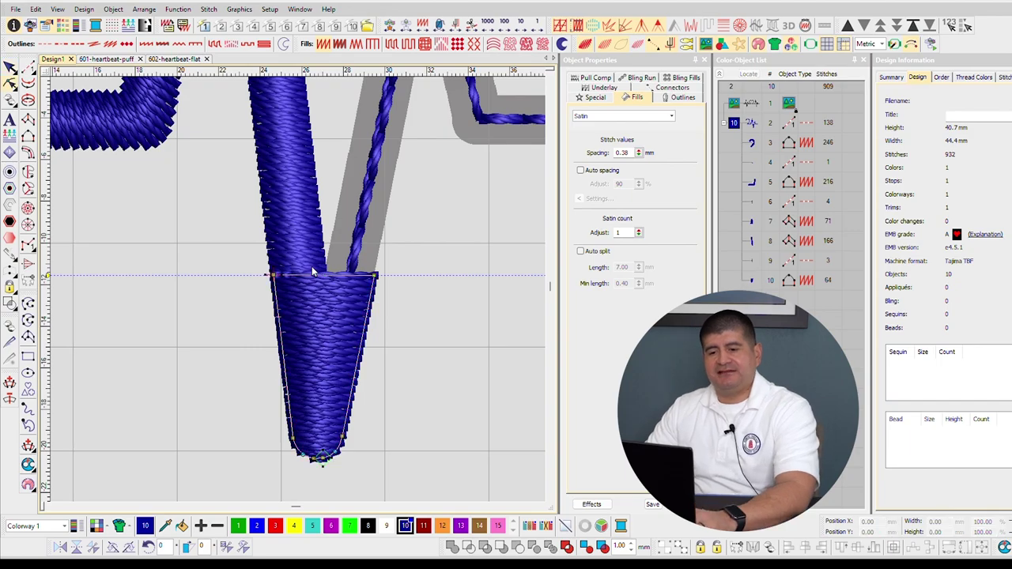
{"action": "mouse_move", "coordinate": [270, 274]}
{"action": "left_mouse_down"}
{"action": "mouse_move", "coordinate": [386, 259]}
{"action": "mouse_move", "coordinate": [386, 268]}
{"action": "left_mouse_up"}
{"action": "scroll", "coordinate": [386, 270], "scroll_direction": "down", "scroll_amount": 2}
{"action": "scroll", "coordinate": [294, 275], "scroll_direction": "up", "scroll_amount": 4}
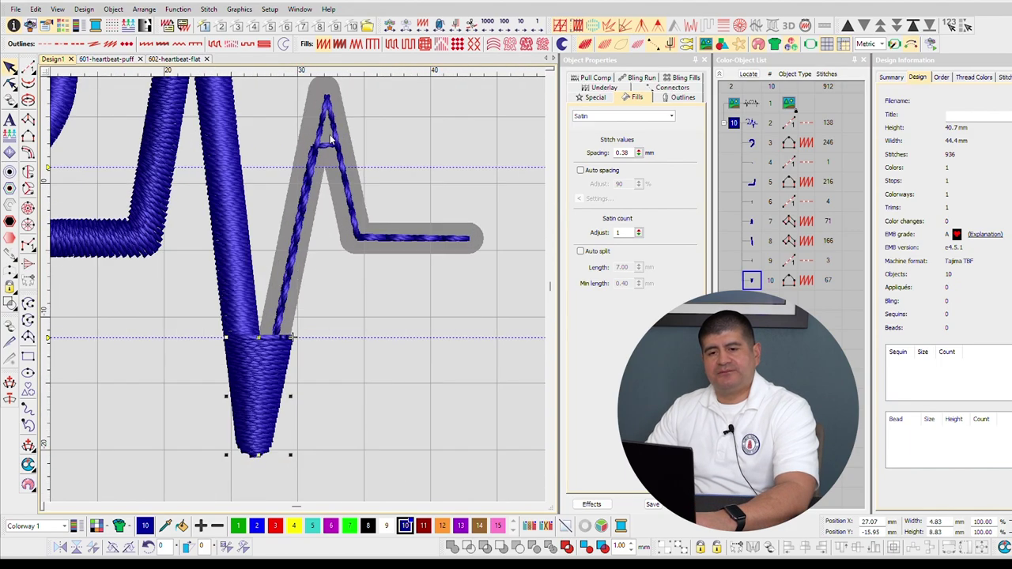
Digitize the small peak's rising stroke as a two-sided column satin, from just below the valley notch's guideline to slightly above the small peak notch's guideline.
{"action": "scroll", "coordinate": [301, 246], "scroll_direction": "down", "scroll_amount": 2}
{"action": "key", "text": "s"}
{"action": "scroll", "coordinate": [294, 269], "scroll_direction": "up", "scroll_amount": 3}
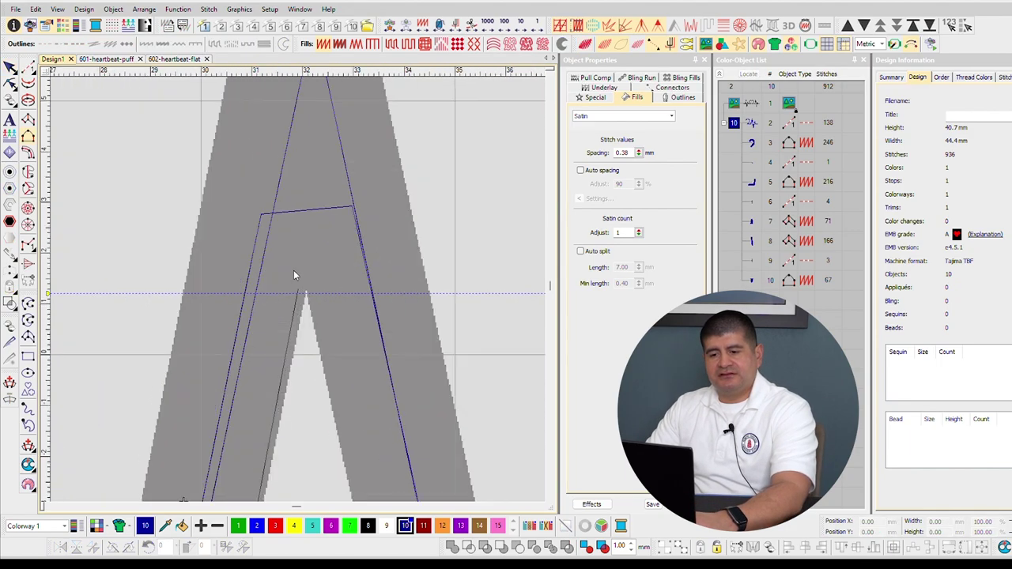
{"action": "scroll", "coordinate": [312, 238], "scroll_direction": "down", "scroll_amount": 2}
{"action": "key", "text": "s"}
{"action": "scroll", "coordinate": [287, 325], "scroll_direction": "up", "scroll_amount": 3}
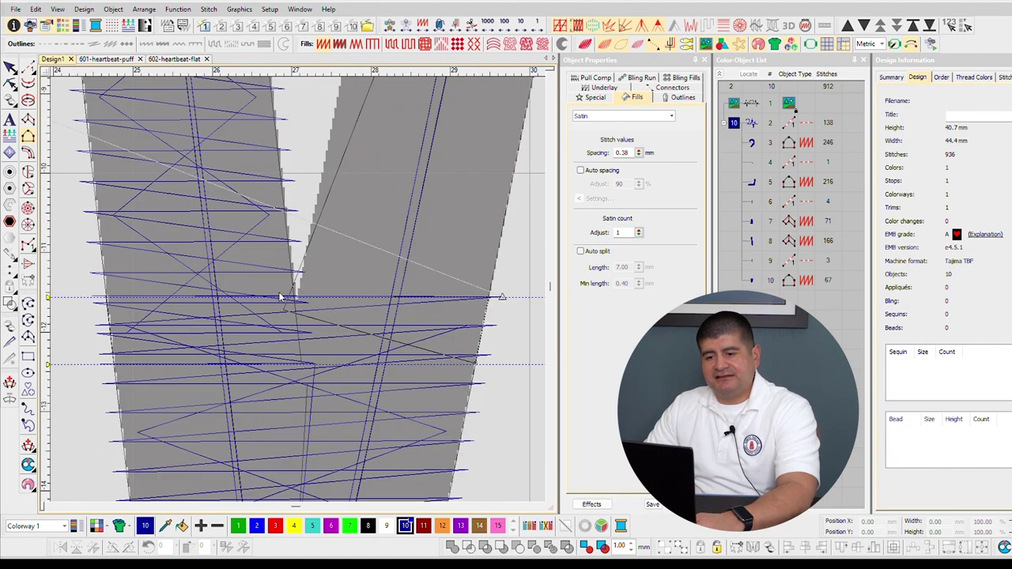
{"action": "scroll", "coordinate": [335, 132], "scroll_direction": "down", "scroll_amount": 2}
{"action": "key", "text": "s"}
{"action": "scroll", "coordinate": [307, 261], "scroll_direction": "up", "scroll_amount": 3}
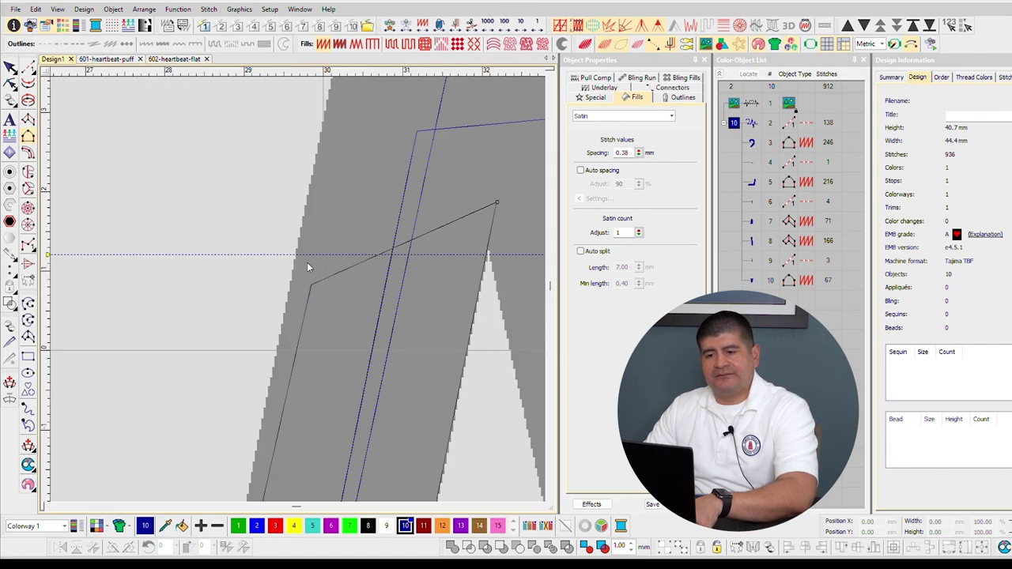
{"action": "key", "text": "Return"}
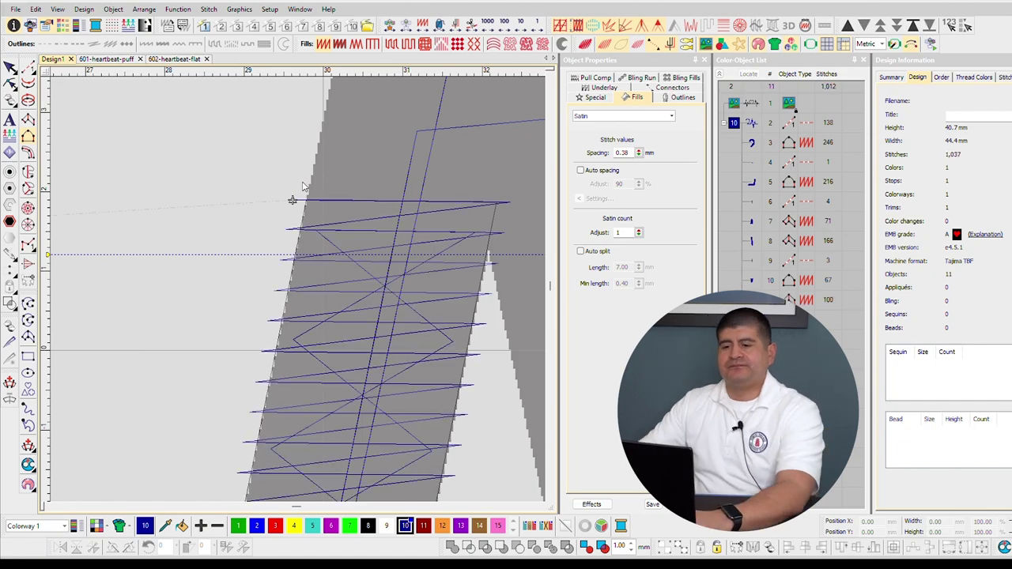
Move the rising stroke's exit point to the inner corner of its upper end.
{"action": "scroll", "coordinate": [293, 237], "scroll_direction": "down", "scroll_amount": 3}
{"action": "key", "text": "s"}
{"action": "scroll", "coordinate": [292, 237], "scroll_direction": "up", "scroll_amount": 3}
{"action": "left_click", "coordinate": [342, 399]}
{"action": "key", "text": "h"}
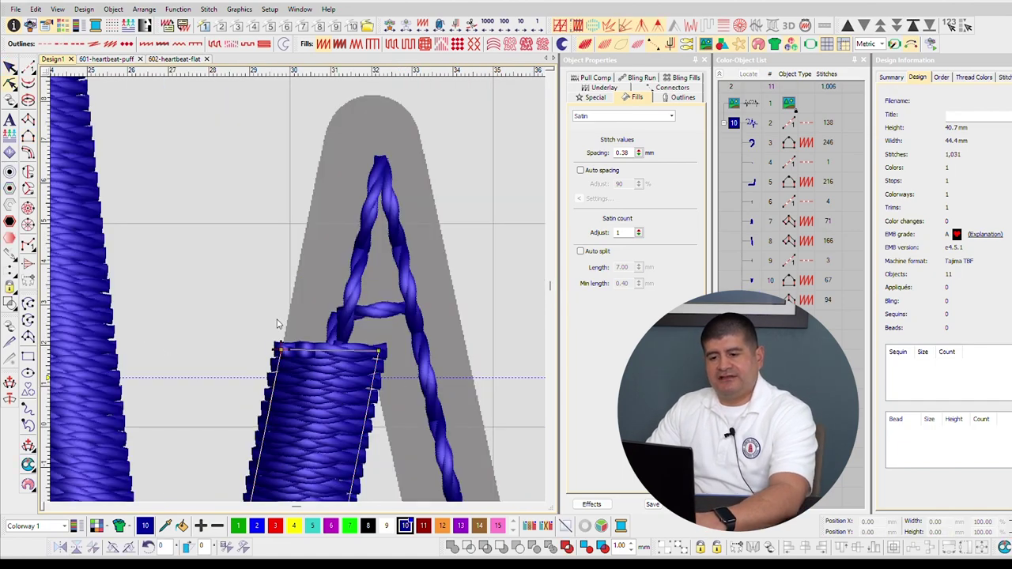
{"action": "left_click_drag", "start_coordinate": [280, 338], "coordinate": [398, 341]}
Digitize a travel run from the rising stroke's exit point up to the small peak's rounded tip.
{"action": "left_click", "coordinate": [28, 303]}
{"action": "key", "text": "s"}
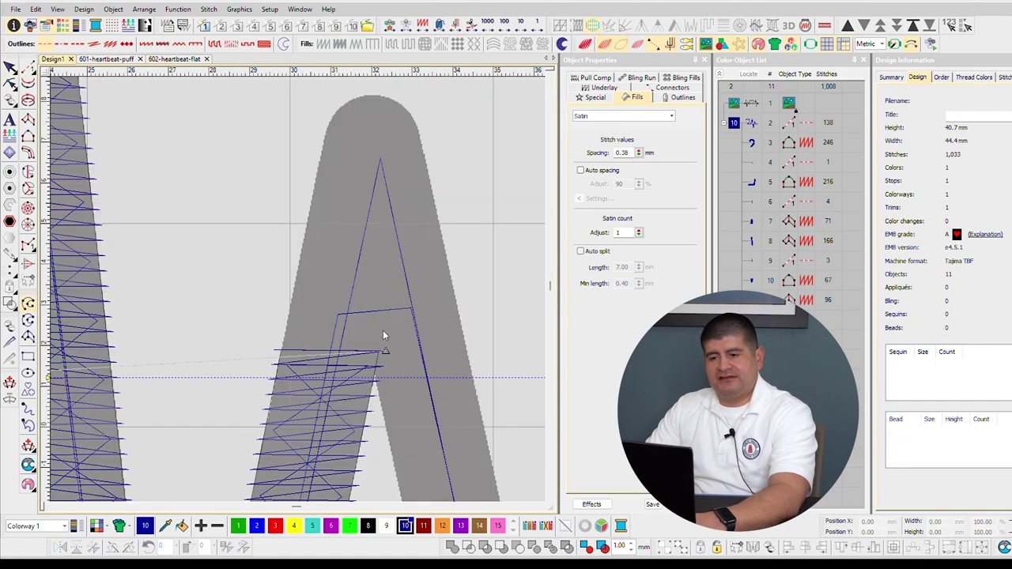
{"action": "left_click", "coordinate": [381, 338]}
{"action": "scroll", "coordinate": [375, 190], "scroll_direction": "up", "scroll_amount": 2}
{"action": "left_click", "coordinate": [341, 201]}
{"action": "key", "text": "Return"}
Digitize the small peak's tip as a column satin with paired edge points down to the notch guideline, overlapping the rising stroke.
{"action": "left_click", "coordinate": [28, 118]}
{"action": "left_click", "coordinate": [348, 191]}
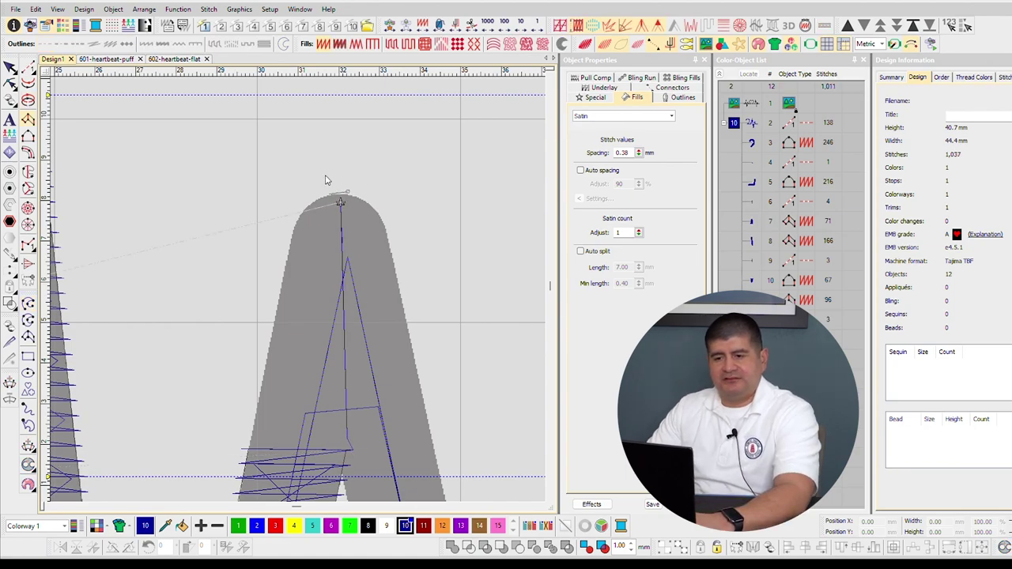
{"action": "left_click", "coordinate": [299, 216]}
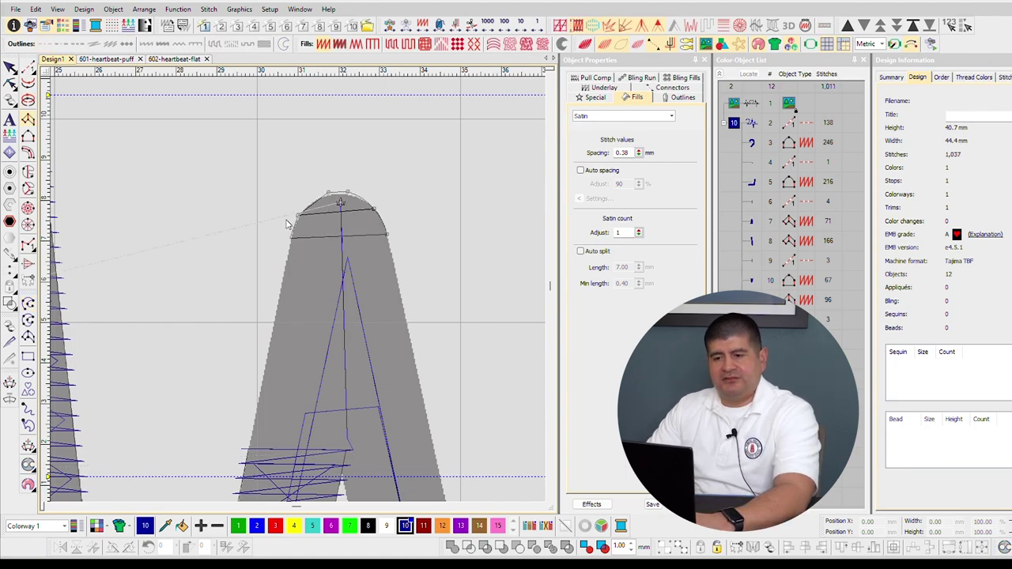
{"action": "scroll", "coordinate": [427, 411], "scroll_direction": "down", "scroll_amount": 2}
{"action": "scroll", "coordinate": [296, 313], "scroll_direction": "up", "scroll_amount": 3}
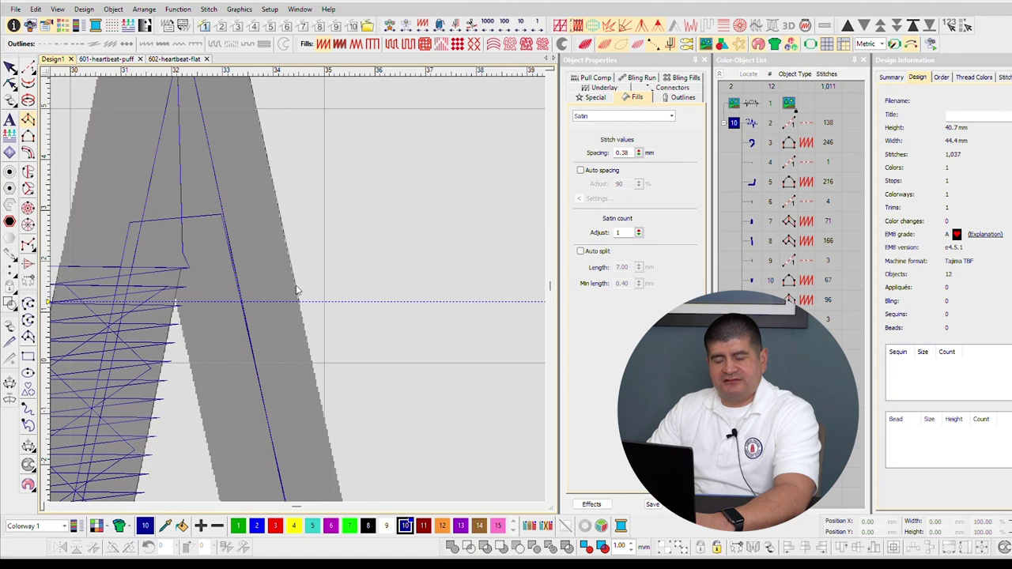
{"action": "left_click", "coordinate": [297, 302]}
{"action": "left_click", "coordinate": [221, 271]}
{"action": "key", "text": "Return"}
{"action": "scroll", "coordinate": [256, 250], "scroll_direction": "down", "scroll_amount": 3}
{"action": "key", "text": "Escape"}
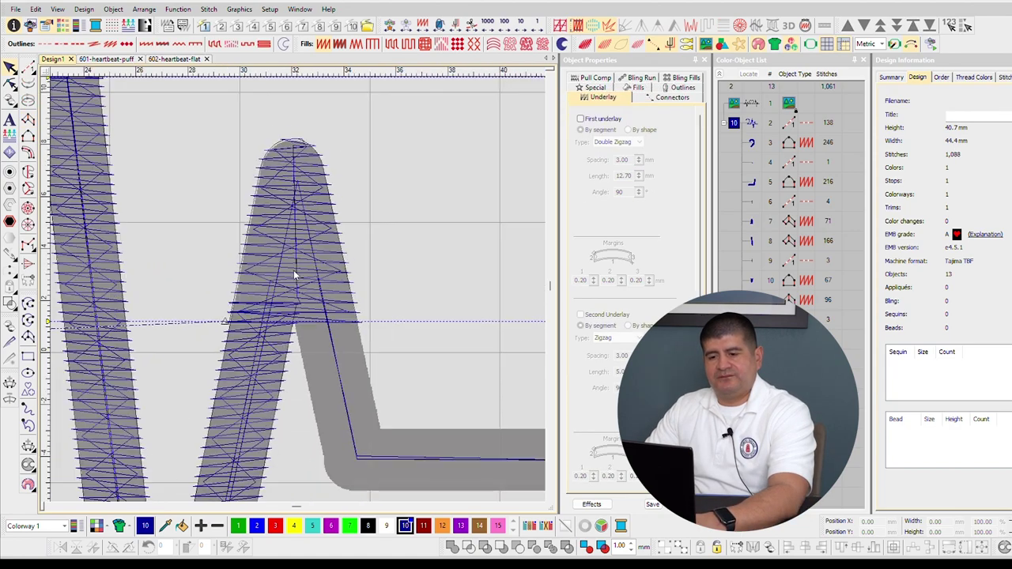
Start a two-sided column satin for the last segment, tracing its upper edge from the small peak's guideline through the inner corner to the rounded end.
{"action": "key", "text": "t"}
{"action": "scroll", "coordinate": [294, 273], "scroll_direction": "up", "scroll_amount": 1}
{"action": "scroll", "coordinate": [293, 277], "scroll_direction": "down", "scroll_amount": 1}
{"action": "key", "text": "shift+t"}
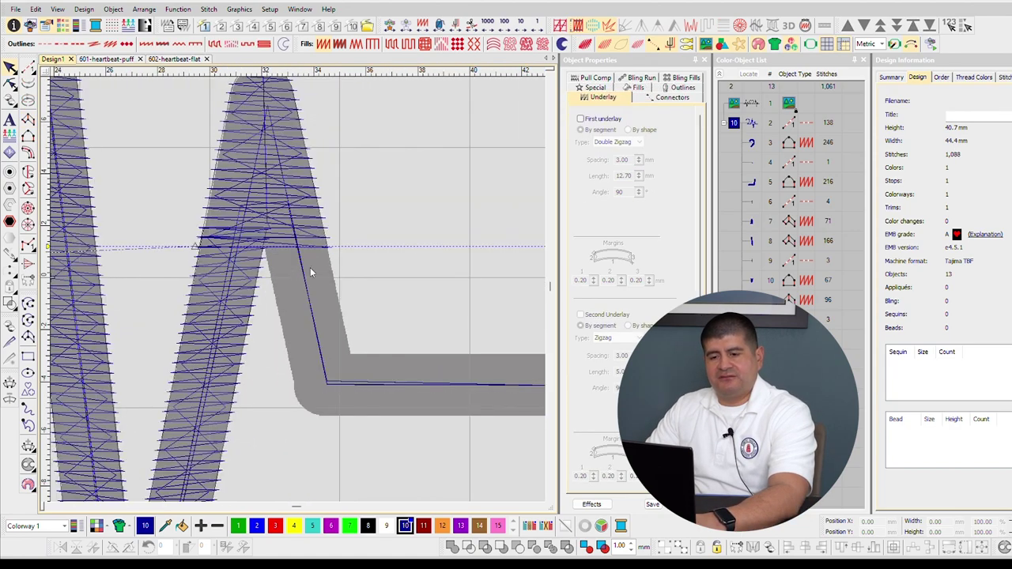
{"action": "scroll", "coordinate": [512, 350], "scroll_direction": "down", "scroll_amount": 2}
{"action": "scroll", "coordinate": [512, 350], "scroll_direction": "up", "scroll_amount": 1}
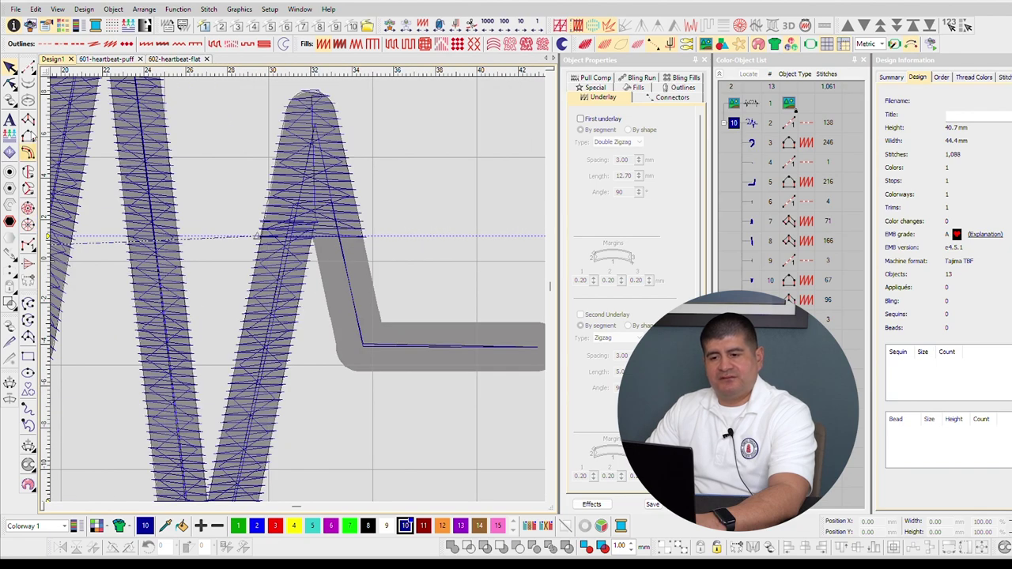
{"action": "left_click", "coordinate": [27, 135]}
{"action": "scroll", "coordinate": [309, 280], "scroll_direction": "up", "scroll_amount": 3}
{"action": "scroll", "coordinate": [297, 276], "scroll_direction": "down", "scroll_amount": 2}
{"action": "scroll", "coordinate": [296, 274], "scroll_direction": "up", "scroll_amount": 1}
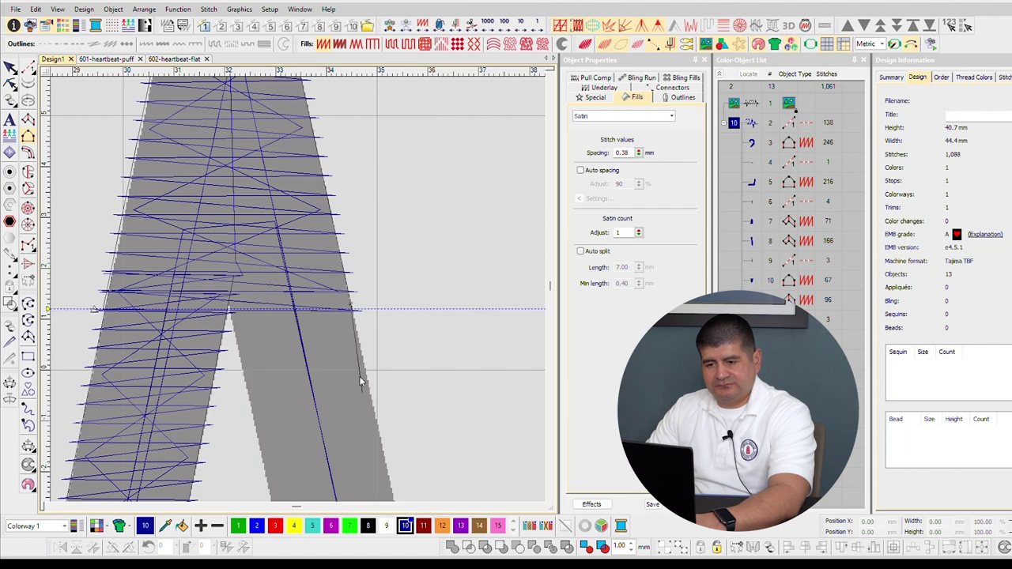
{"action": "scroll", "coordinate": [359, 382], "scroll_direction": "up", "scroll_amount": 2}
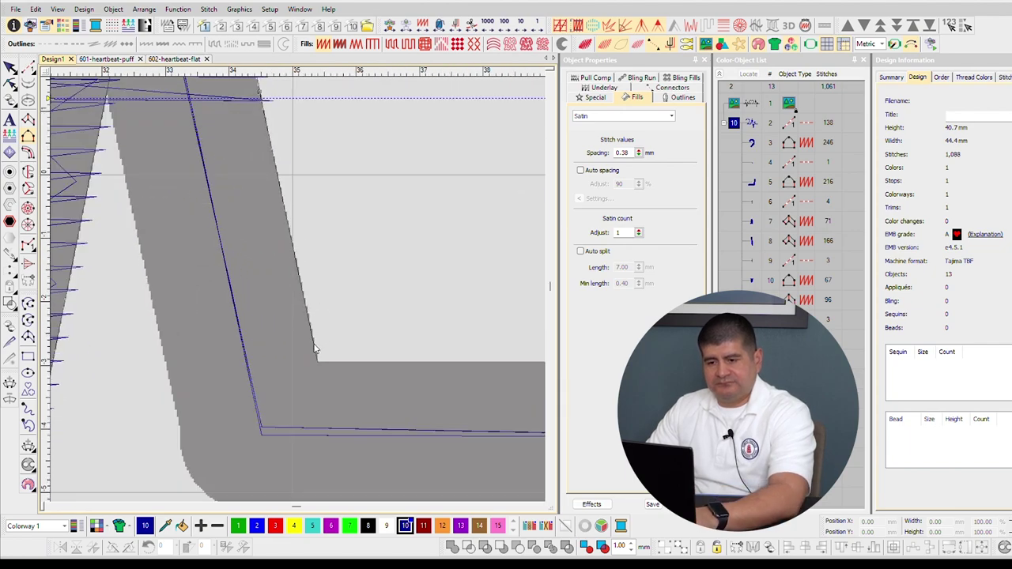
{"action": "scroll", "coordinate": [314, 348], "scroll_direction": "down", "scroll_amount": 2}
{"action": "scroll", "coordinate": [308, 272], "scroll_direction": "up", "scroll_amount": 1}
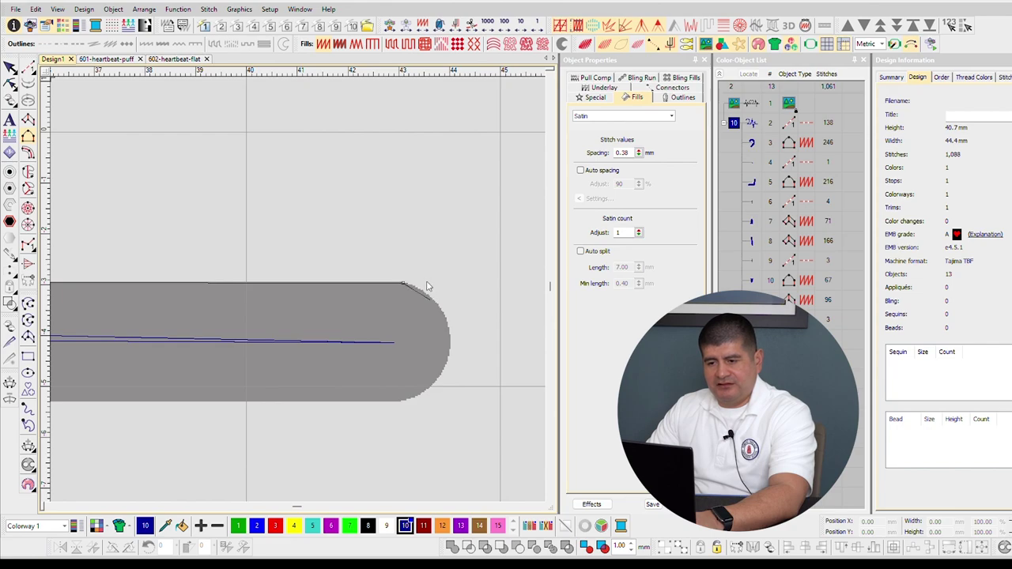
{"action": "left_click", "coordinate": [433, 300]}
{"action": "left_click", "coordinate": [450, 332]}
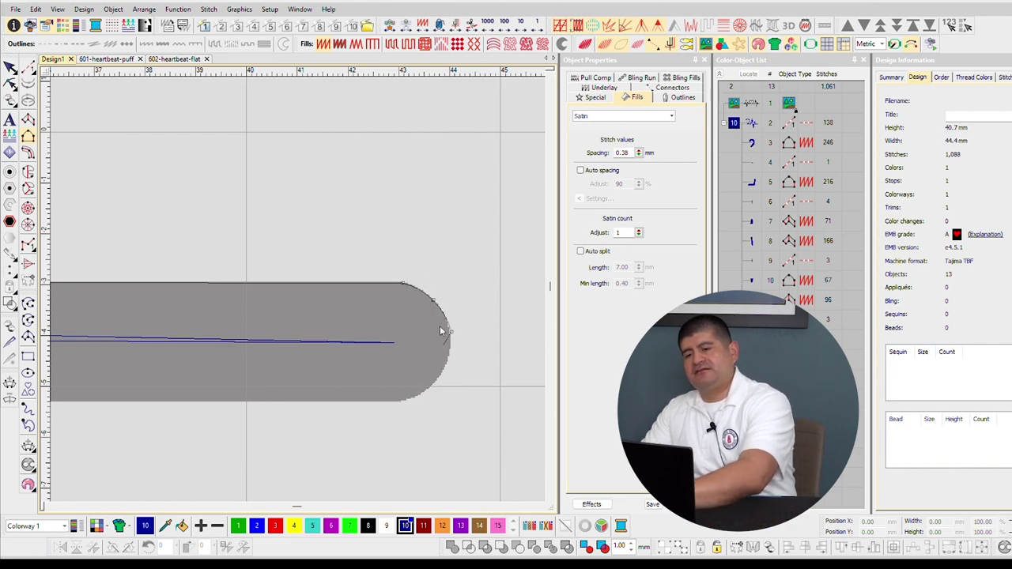
{"action": "scroll", "coordinate": [119, 266], "scroll_direction": "down", "scroll_amount": 3}
{"action": "scroll", "coordinate": [235, 220], "scroll_direction": "up", "scroll_amount": 3}
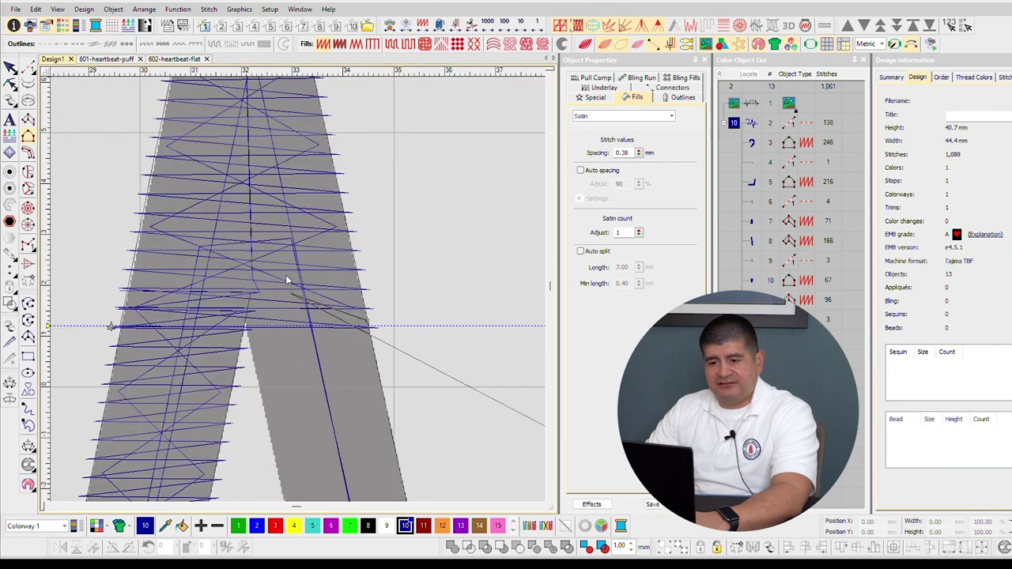
Trace the last segment's lower edge from the small peak's notch around the curved corner to the end cap, and generate its stitches.
{"action": "left_click", "coordinate": [245, 318]}
{"action": "scroll", "coordinate": [269, 366], "scroll_direction": "down", "scroll_amount": 2}
{"action": "scroll", "coordinate": [297, 286], "scroll_direction": "up", "scroll_amount": 2}
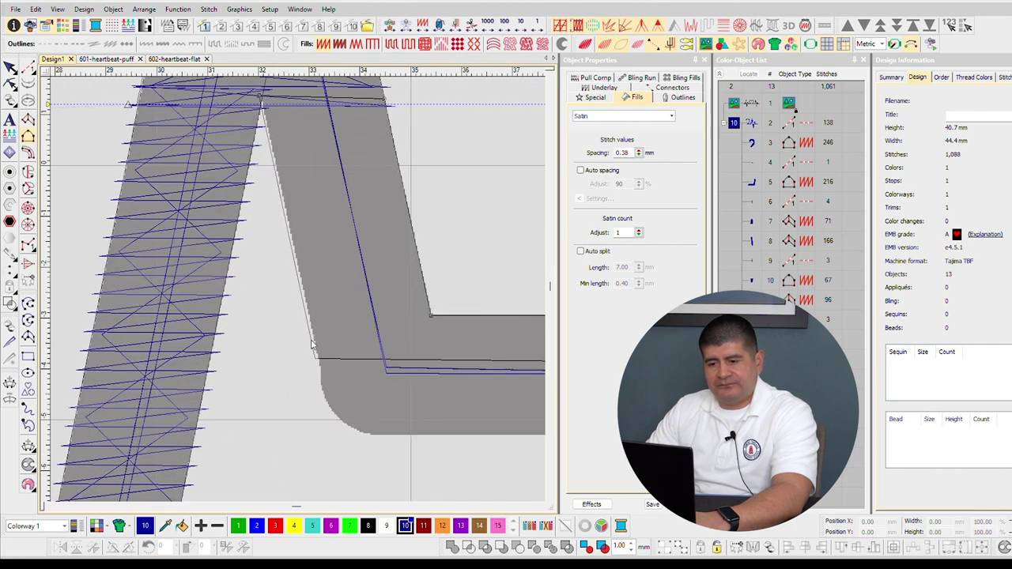
{"action": "left_click", "coordinate": [317, 350]}
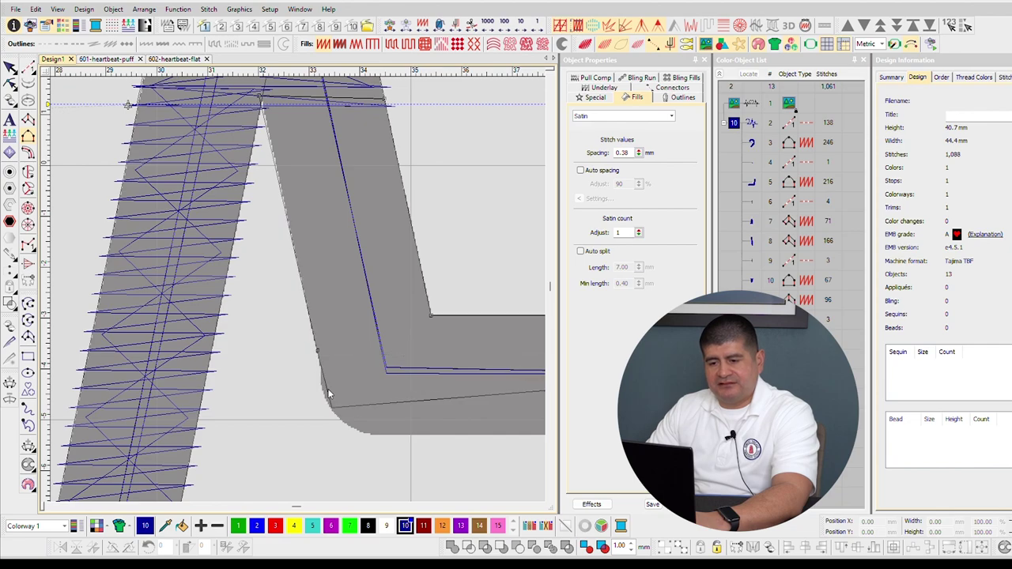
{"action": "right_click", "coordinate": [332, 408]}
{"action": "left_click", "coordinate": [374, 434]}
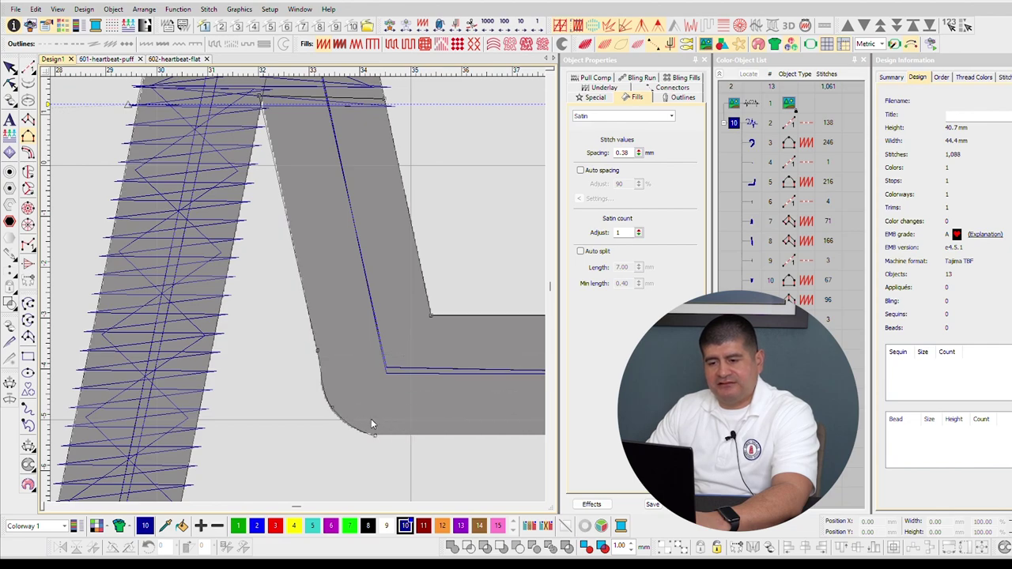
{"action": "scroll", "coordinate": [407, 432], "scroll_direction": "down", "scroll_amount": 2}
{"action": "scroll", "coordinate": [336, 288], "scroll_direction": "up", "scroll_amount": 3}
{"action": "scroll", "coordinate": [407, 283], "scroll_direction": "down", "scroll_amount": 2}
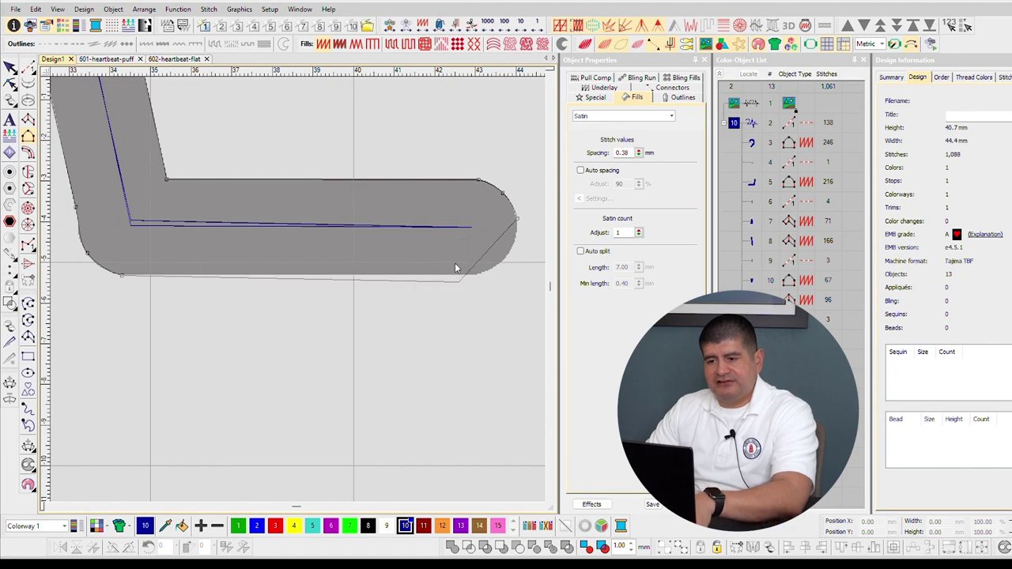
{"action": "left_click", "coordinate": [476, 275]}
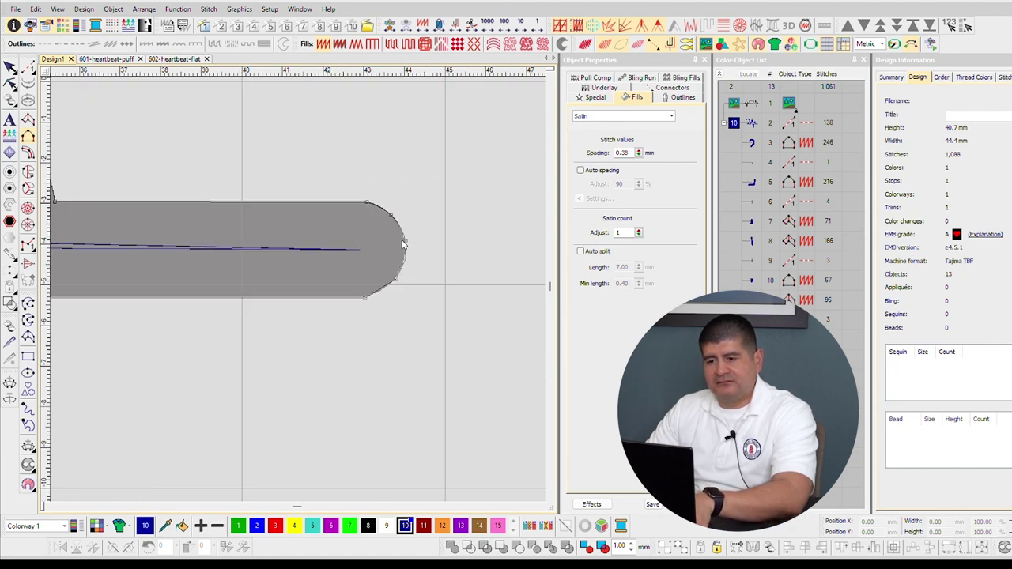
{"action": "key", "text": "Return"}
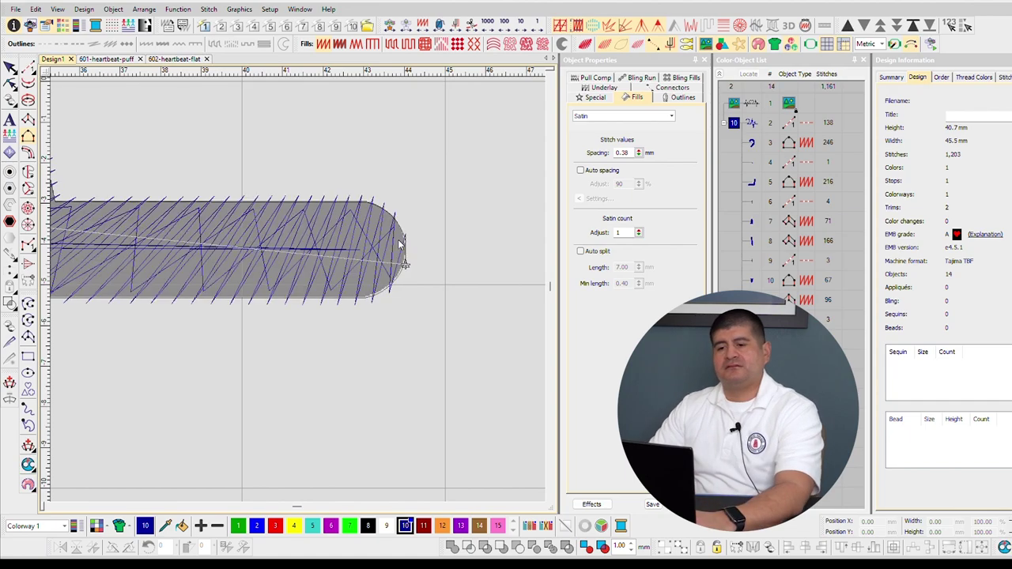
Add stitch angles to the last segment: horizontal at the peak, diagonal through the corner and vertical along the tail, and check the rendered stitching.
{"action": "scroll", "coordinate": [401, 246], "scroll_direction": "down", "scroll_amount": 3}
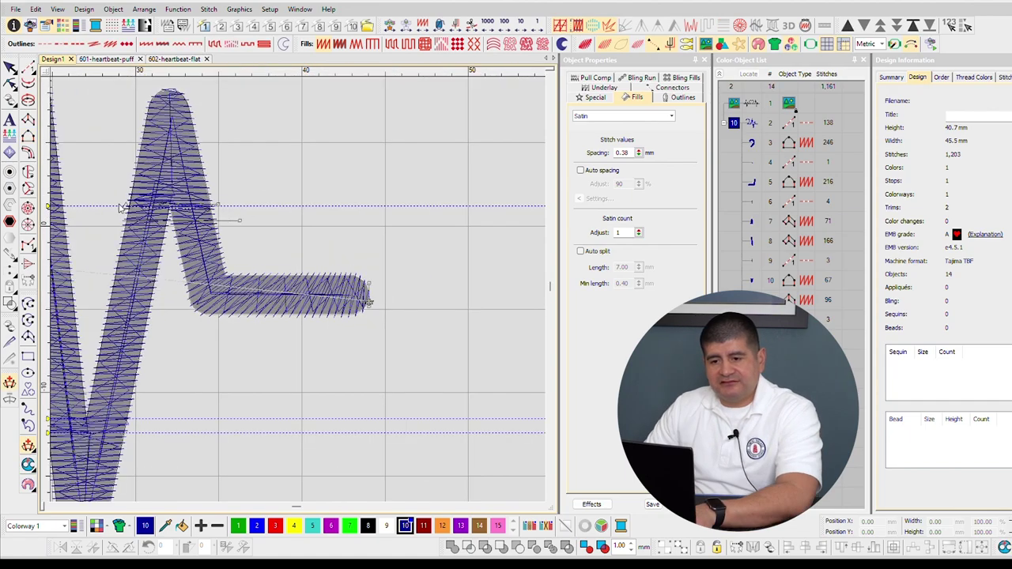
{"action": "left_click", "coordinate": [239, 258]}
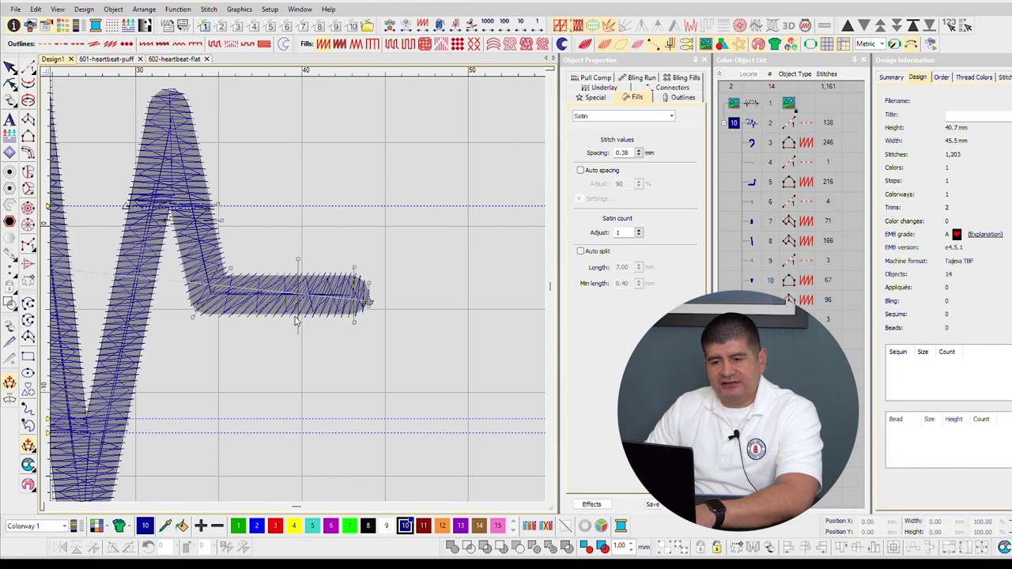
{"action": "key", "text": "Return"}
{"action": "key", "text": "Escape"}
{"action": "key", "text": "t"}
{"action": "scroll", "coordinate": [212, 233], "scroll_direction": "down", "scroll_amount": 1}
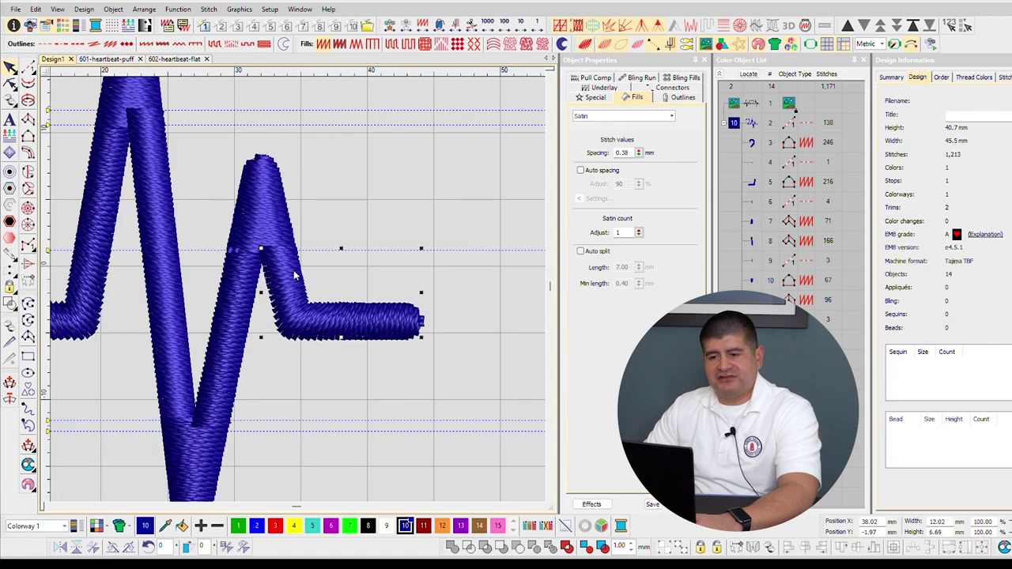
{"action": "scroll", "coordinate": [294, 275], "scroll_direction": "up", "scroll_amount": 1}
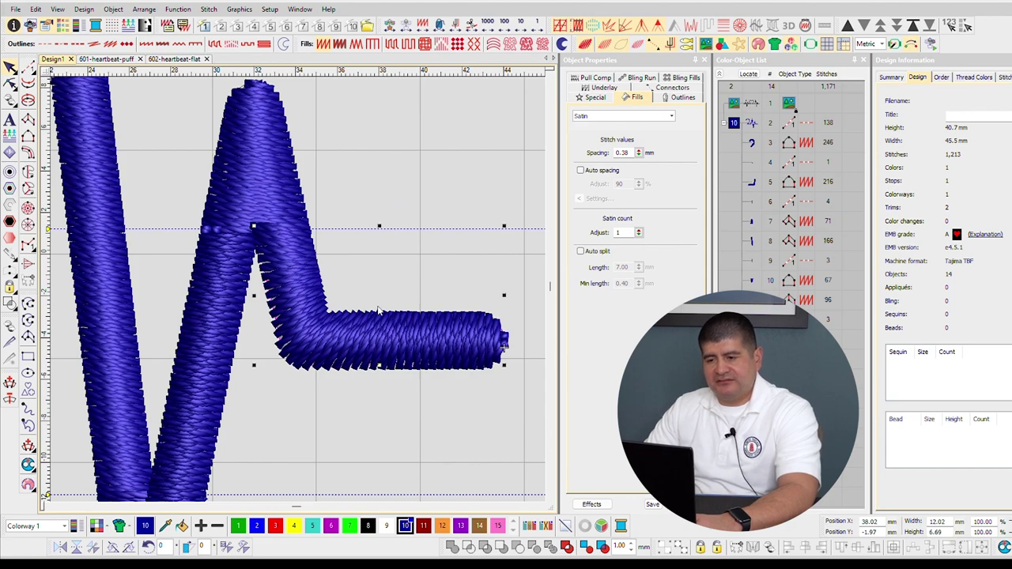
{"action": "scroll", "coordinate": [293, 275], "scroll_direction": "down", "scroll_amount": 1}
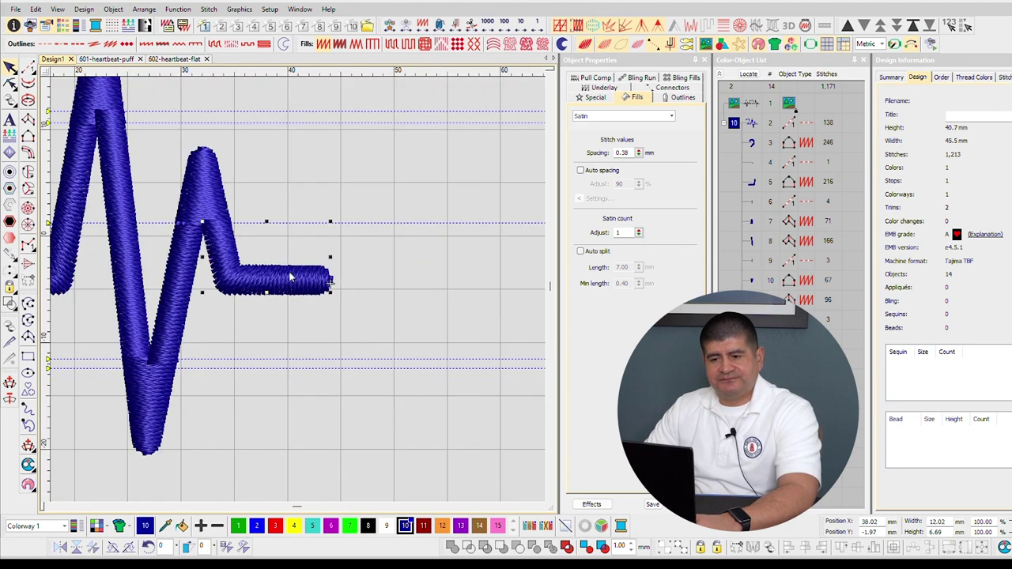
Inspect the digitized right half as rendered satin, as stitches and without stitches, focusing on the connections around the small peak.
{"action": "left_click", "coordinate": [320, 392]}
{"action": "scroll", "coordinate": [294, 275], "scroll_direction": "down", "scroll_amount": 2}
{"action": "scroll", "coordinate": [294, 275], "scroll_direction": "up", "scroll_amount": 1}
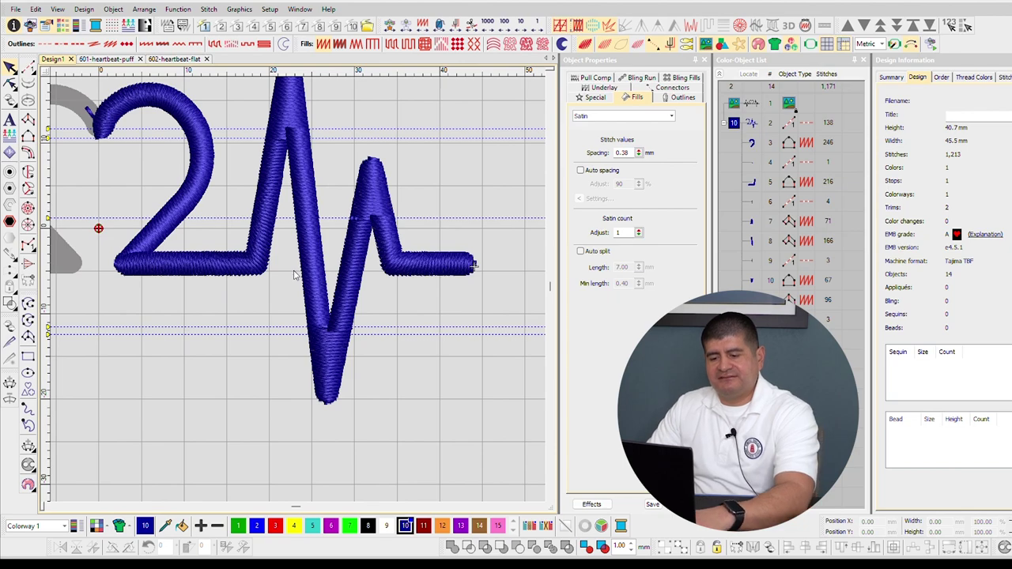
{"action": "left_click_drag", "start_coordinate": [290, 121], "coordinate": [297, 190]}
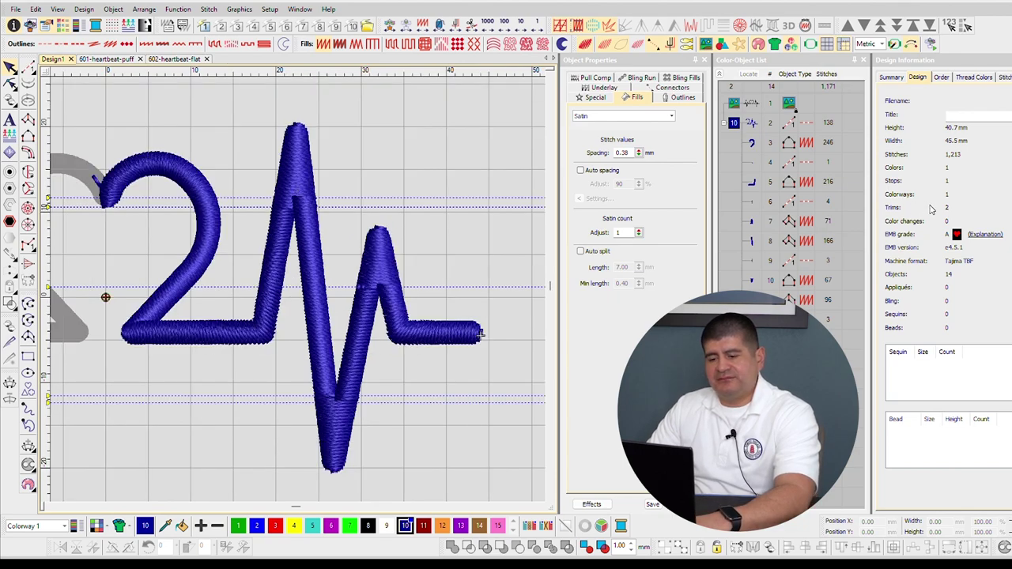
{"action": "key", "text": "t"}
{"action": "scroll", "coordinate": [367, 291], "scroll_direction": "up", "scroll_amount": 1}
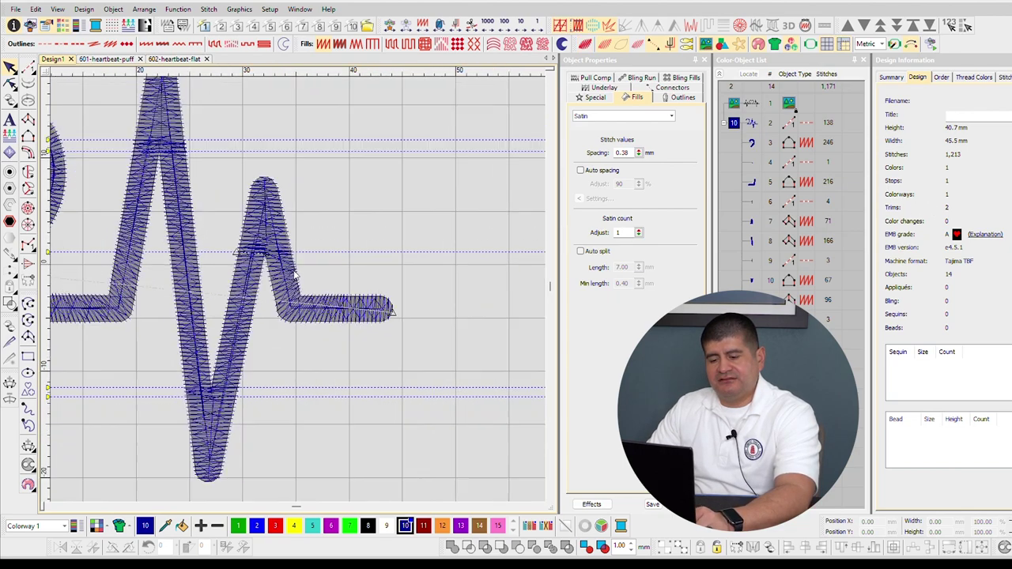
{"action": "key", "text": "s"}
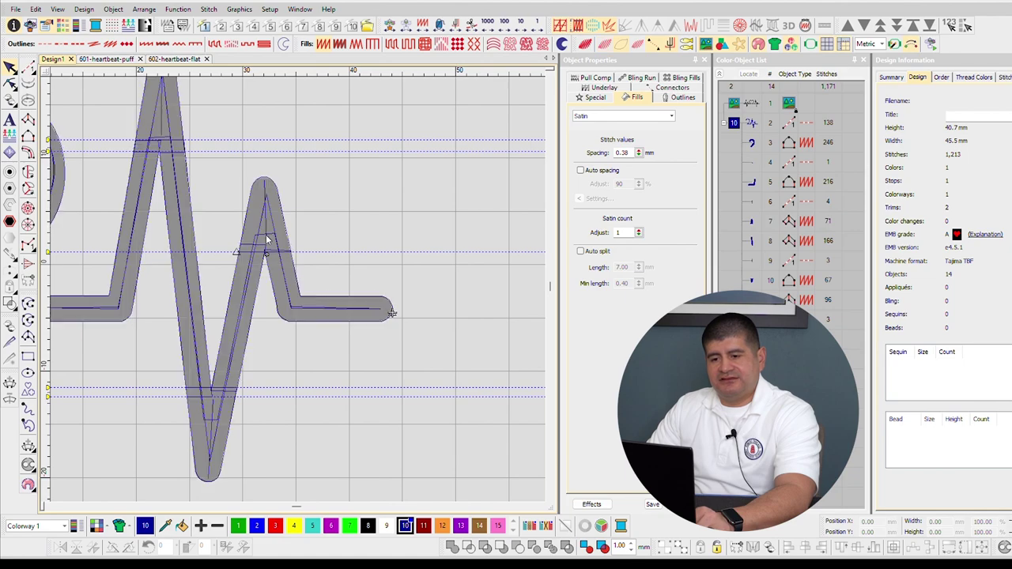
Move the small peak tip's exit point from its left guideline corner to the right one, beside the last segment's start.
{"action": "scroll", "coordinate": [294, 275], "scroll_direction": "up", "scroll_amount": 8}
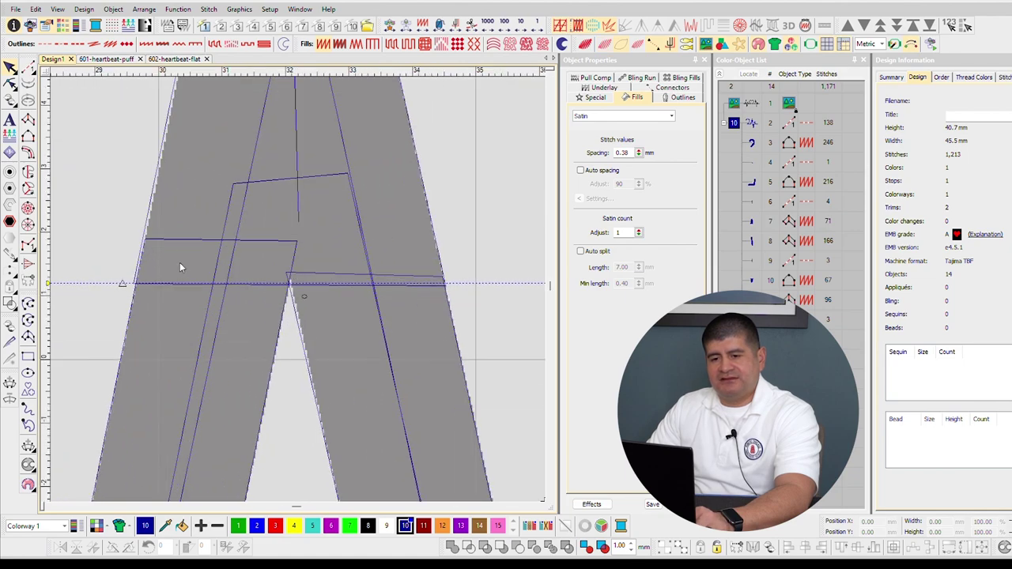
{"action": "left_click", "coordinate": [138, 220]}
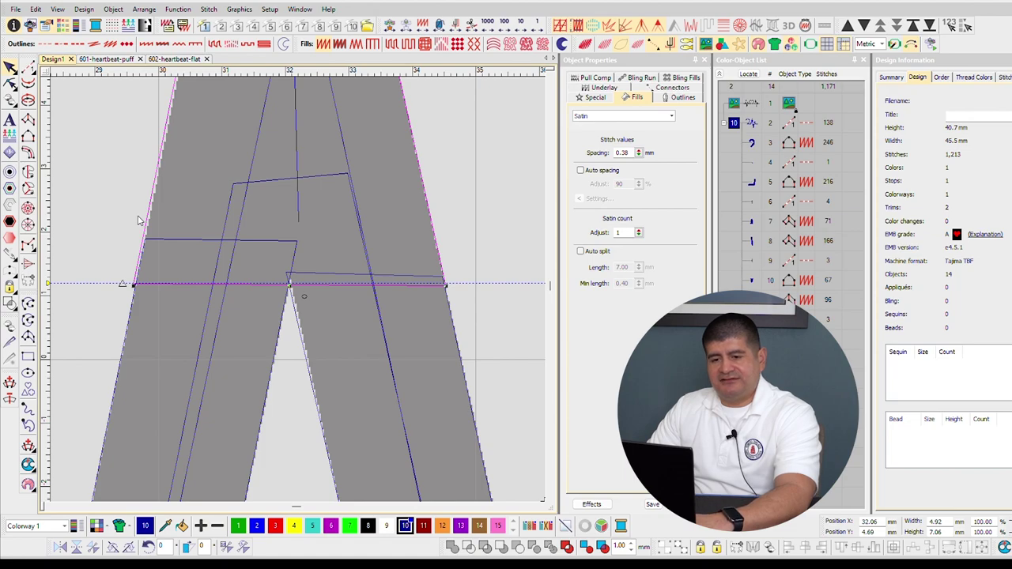
{"action": "left_click", "coordinate": [133, 282]}
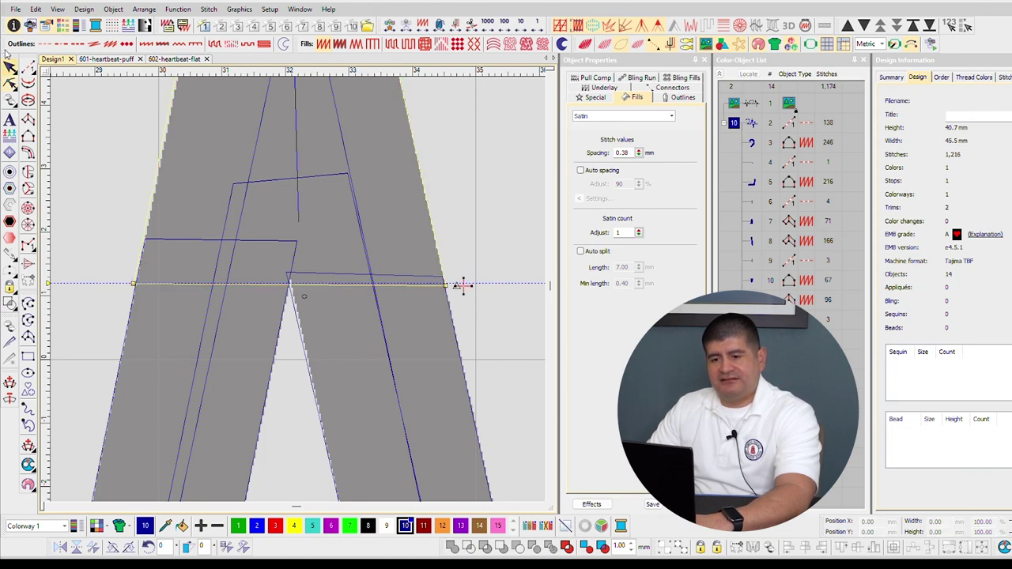
{"action": "left_click", "coordinate": [462, 286]}
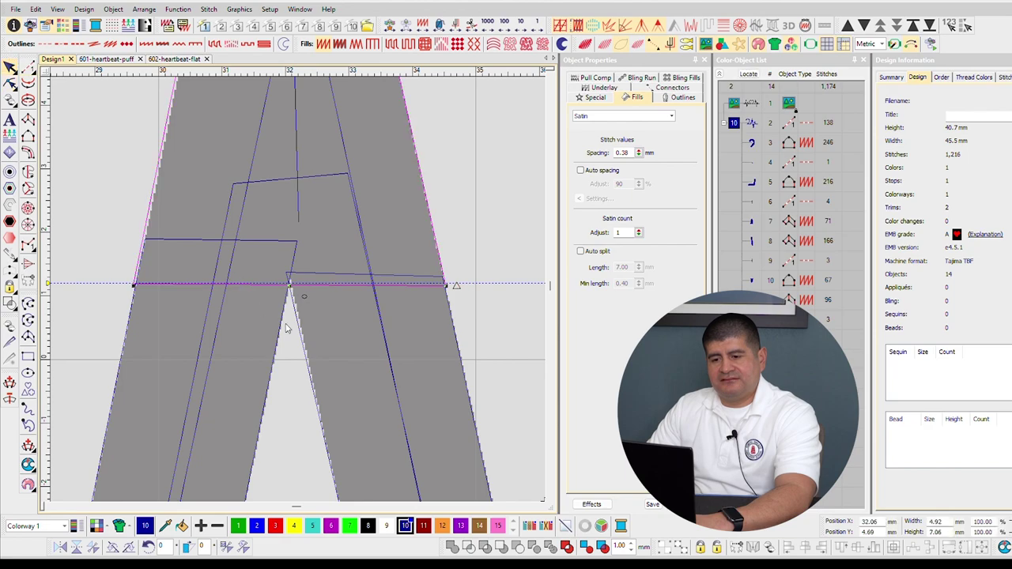
{"action": "left_click", "coordinate": [313, 387]}
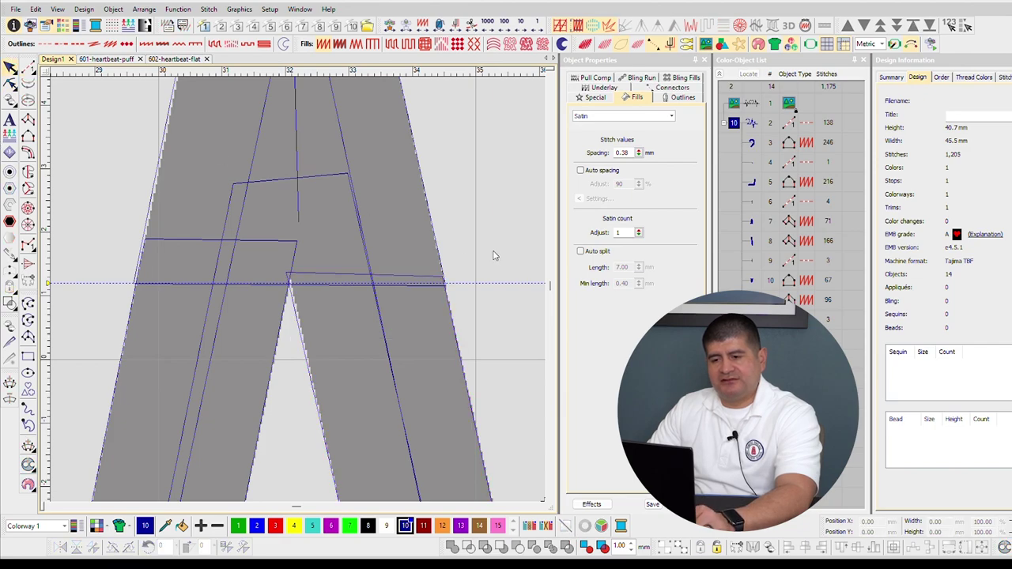
Review the finished right half in stitch and rendered views and compare it with the undigitized left half of the artwork.
{"action": "scroll", "coordinate": [294, 275], "scroll_direction": "down", "scroll_amount": 6}
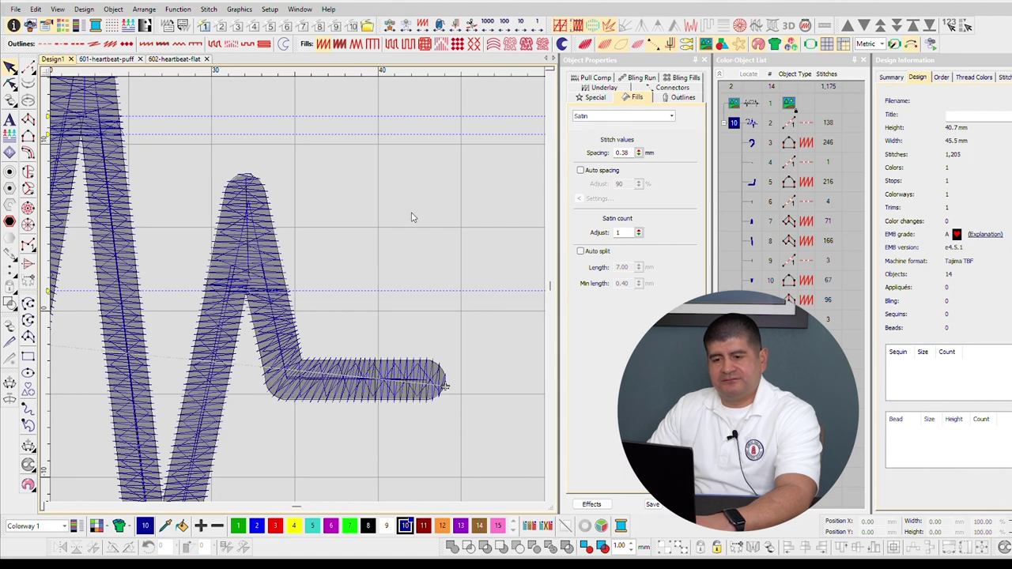
{"action": "scroll", "coordinate": [271, 229], "scroll_direction": "down", "scroll_amount": 2}
{"action": "key", "text": "t"}
{"action": "scroll", "coordinate": [146, 305], "scroll_direction": "down", "scroll_amount": 1}
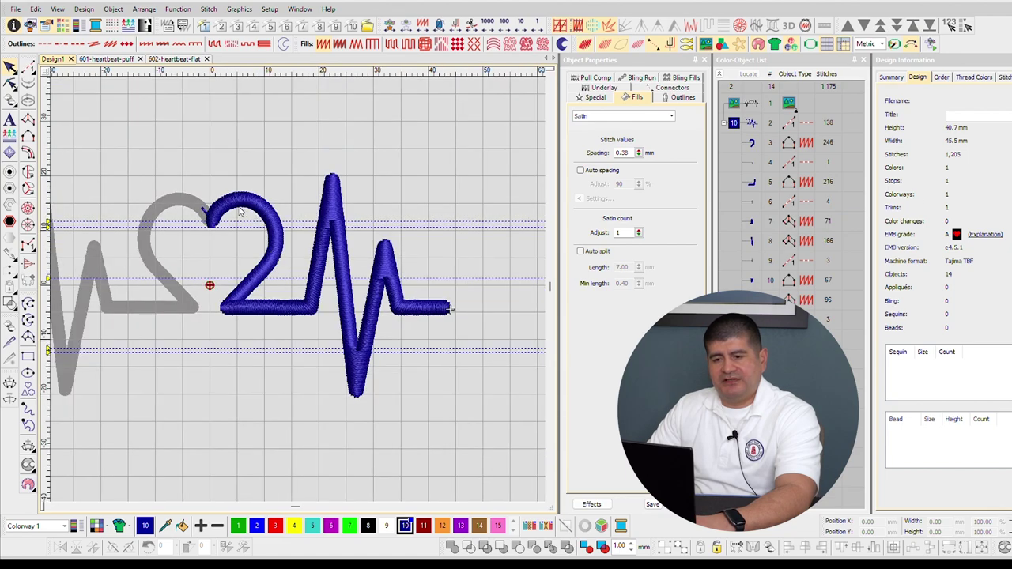
{"action": "scroll", "coordinate": [240, 213], "scroll_direction": "down", "scroll_amount": 2}
{"action": "scroll", "coordinate": [271, 251], "scroll_direction": "up", "scroll_amount": 3}
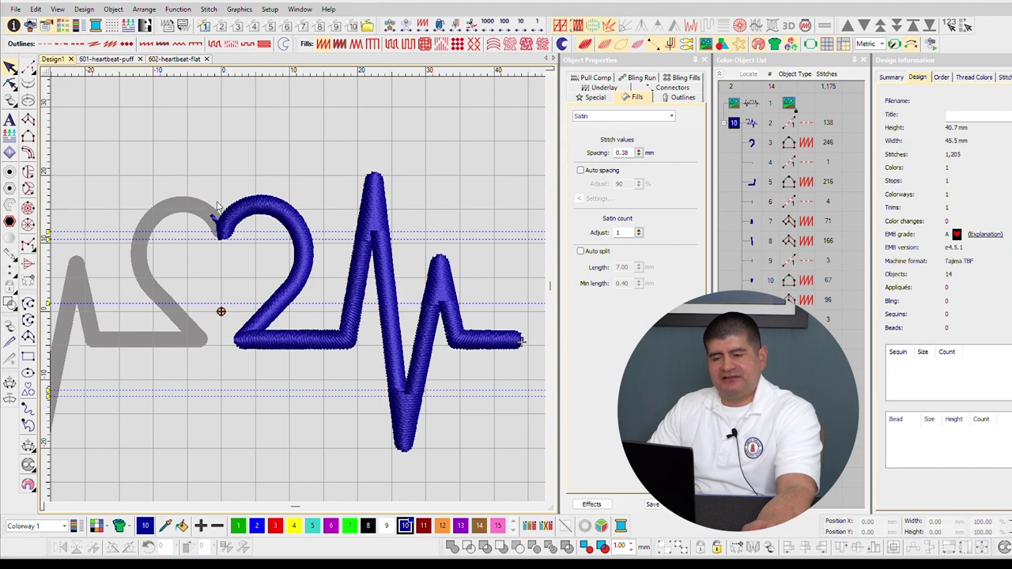
{"action": "scroll", "coordinate": [294, 275], "scroll_direction": "down", "scroll_amount": 1}
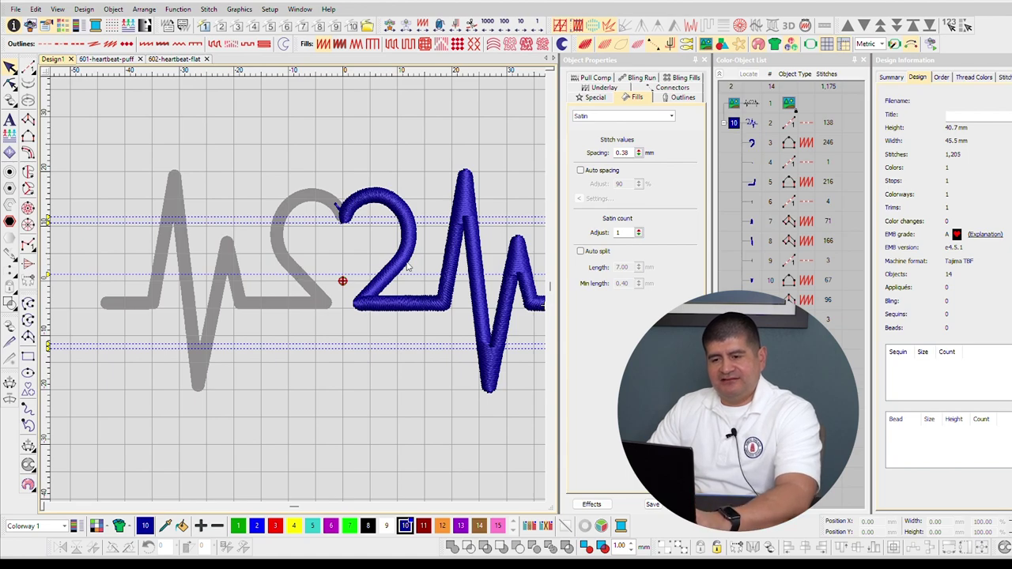
{"action": "scroll", "coordinate": [294, 276], "scroll_direction": "down", "scroll_amount": 1}
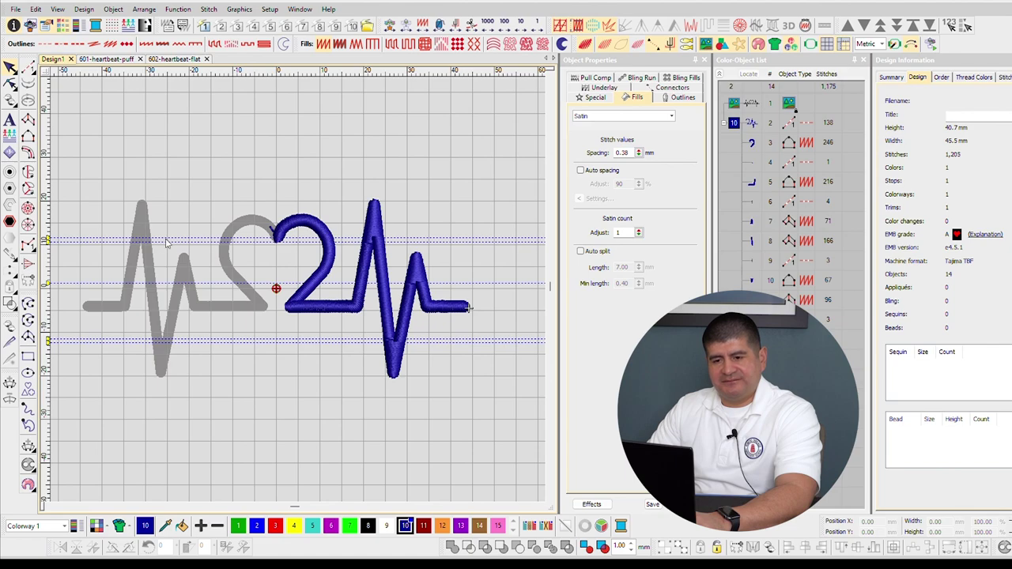
Start a two-sided column satin for the left heart lobe, tracing its inner edge from the notch around the curve to the rounded lower end.
{"action": "scroll", "coordinate": [323, 252], "scroll_direction": "up", "scroll_amount": 5}
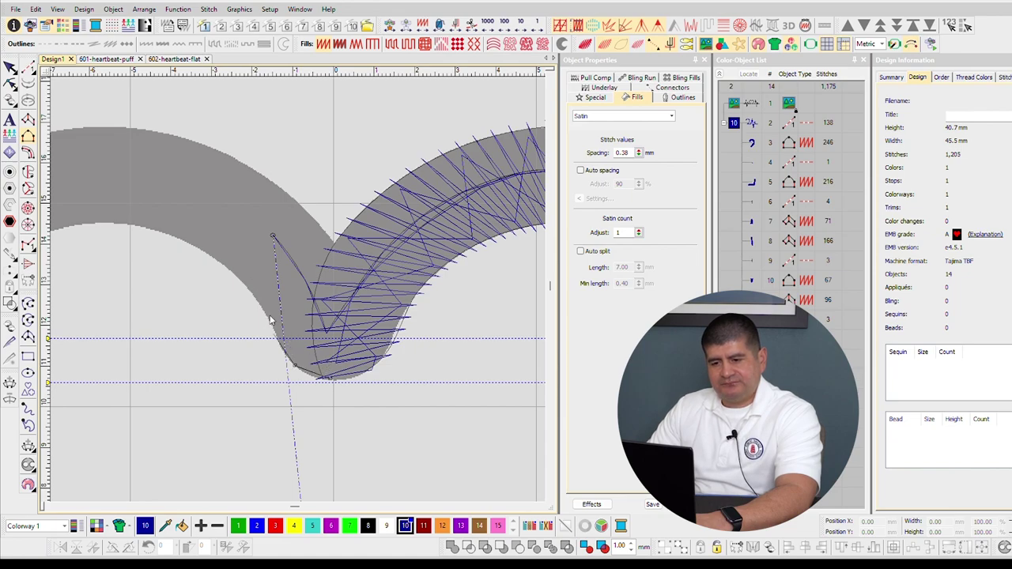
{"action": "right_click", "coordinate": [120, 224]}
{"action": "scroll", "coordinate": [74, 234], "scroll_direction": "down", "scroll_amount": 1}
{"action": "right_click", "coordinate": [255, 297]}
{"action": "right_click", "coordinate": [180, 369]}
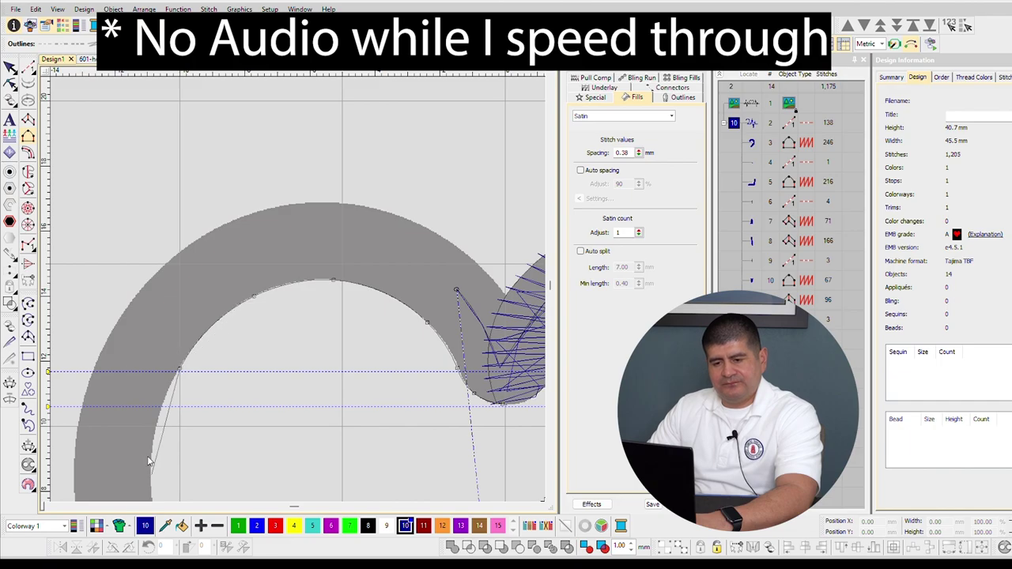
{"action": "right_click", "coordinate": [151, 476]}
{"action": "scroll", "coordinate": [209, 496], "scroll_direction": "down", "scroll_amount": 2}
{"action": "right_click", "coordinate": [299, 368]}
{"action": "scroll", "coordinate": [141, 302], "scroll_direction": "up", "scroll_amount": 1}
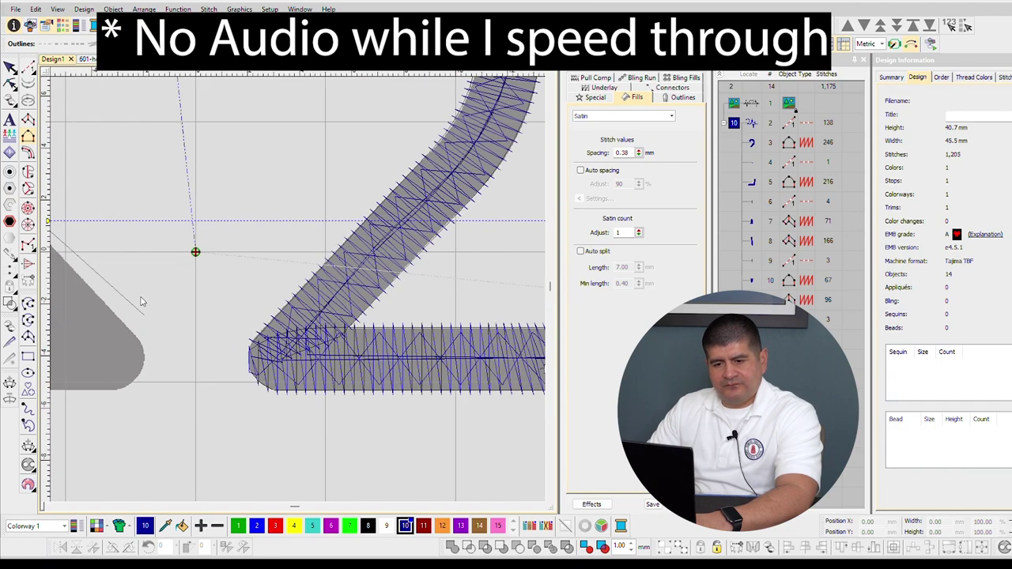
{"action": "left_click", "coordinate": [125, 325]}
{"action": "scroll", "coordinate": [125, 324], "scroll_direction": "up", "scroll_amount": 1}
{"action": "right_click", "coordinate": [321, 319]}
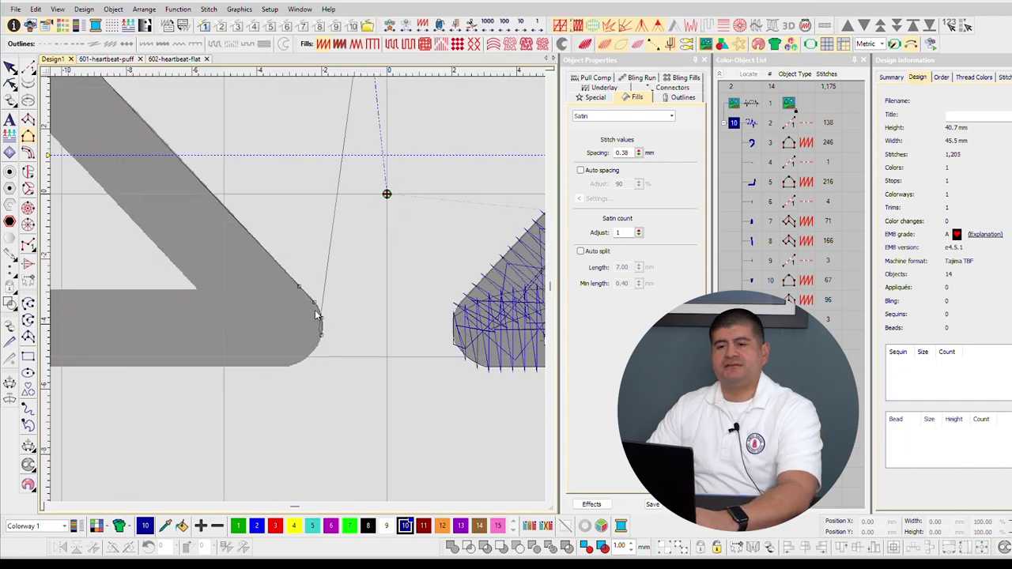
Trace the left heart lobe's opposite edge from the centre notch over the top of the curve to its outer shoulder.
{"action": "scroll", "coordinate": [315, 310], "scroll_direction": "down", "scroll_amount": 5}
{"action": "scroll", "coordinate": [321, 323], "scroll_direction": "up", "scroll_amount": 3}
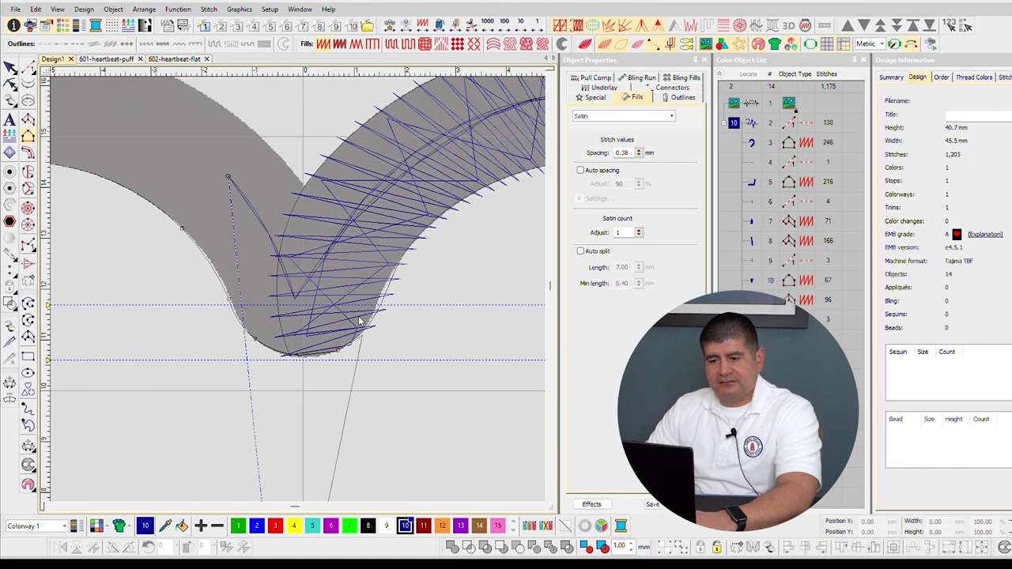
{"action": "scroll", "coordinate": [248, 174], "scroll_direction": "down", "scroll_amount": 2}
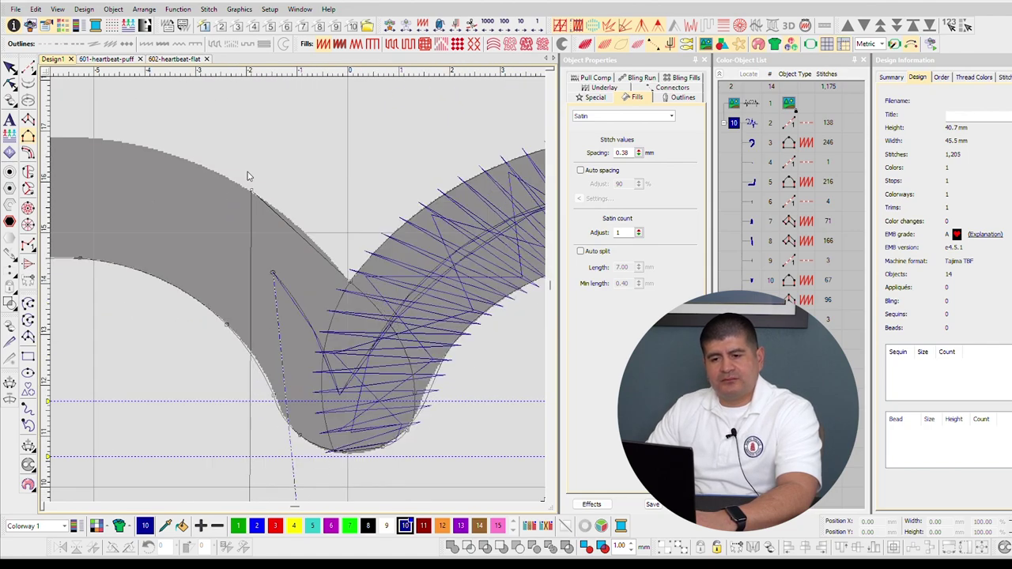
{"action": "scroll", "coordinate": [206, 256], "scroll_direction": "down", "scroll_amount": 1}
{"action": "right_click", "coordinate": [210, 269]}
{"action": "right_click", "coordinate": [137, 299]}
{"action": "scroll", "coordinate": [72, 371], "scroll_direction": "down", "scroll_amount": 1}
{"action": "right_click", "coordinate": [276, 314]}
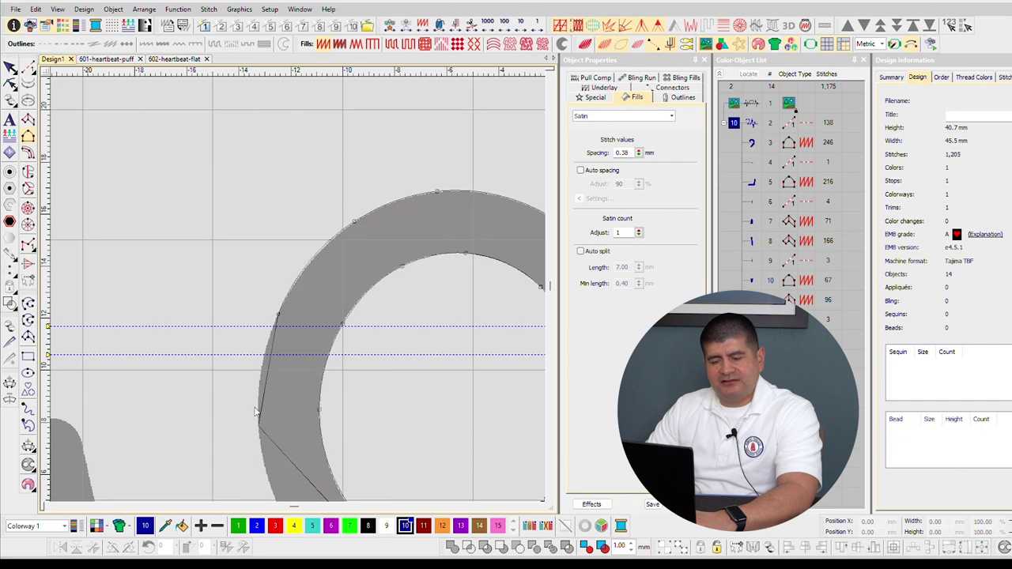
Trace the rest of the left lobe's outer edge down the side and diagonal to the rounded lower end, and generate its stitches.
{"action": "right_click", "coordinate": [256, 423]}
{"action": "scroll", "coordinate": [284, 467], "scroll_direction": "down", "scroll_amount": 1}
{"action": "right_click", "coordinate": [296, 320]}
{"action": "scroll", "coordinate": [328, 370], "scroll_direction": "up", "scroll_amount": 1}
{"action": "left_click", "coordinate": [298, 266]}
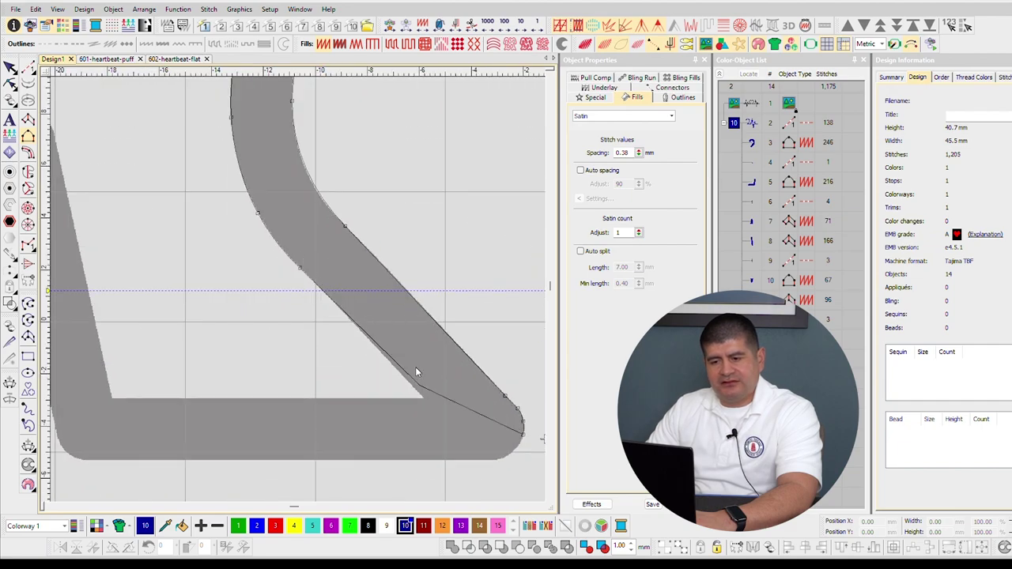
{"action": "left_click", "coordinate": [430, 401]}
{"action": "right_click", "coordinate": [494, 435]}
{"action": "key", "text": "Return"}
Add stitch angles across the left heart lobe at the notch, top, shoulder, outer side and lower end so the satin follows the curve.
{"action": "scroll", "coordinate": [522, 372], "scroll_direction": "down", "scroll_amount": 1}
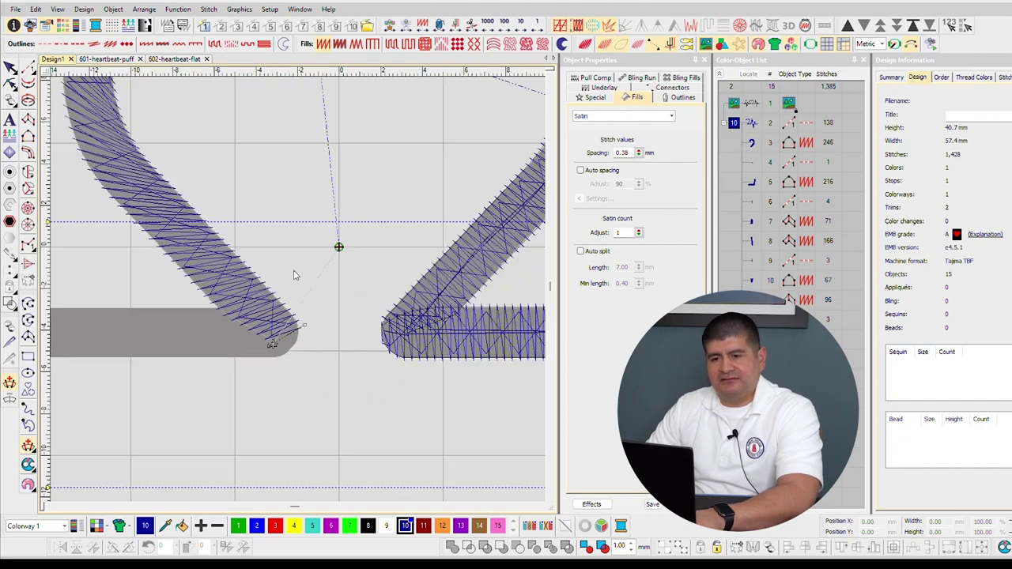
{"action": "scroll", "coordinate": [292, 273], "scroll_direction": "down", "scroll_amount": 1}
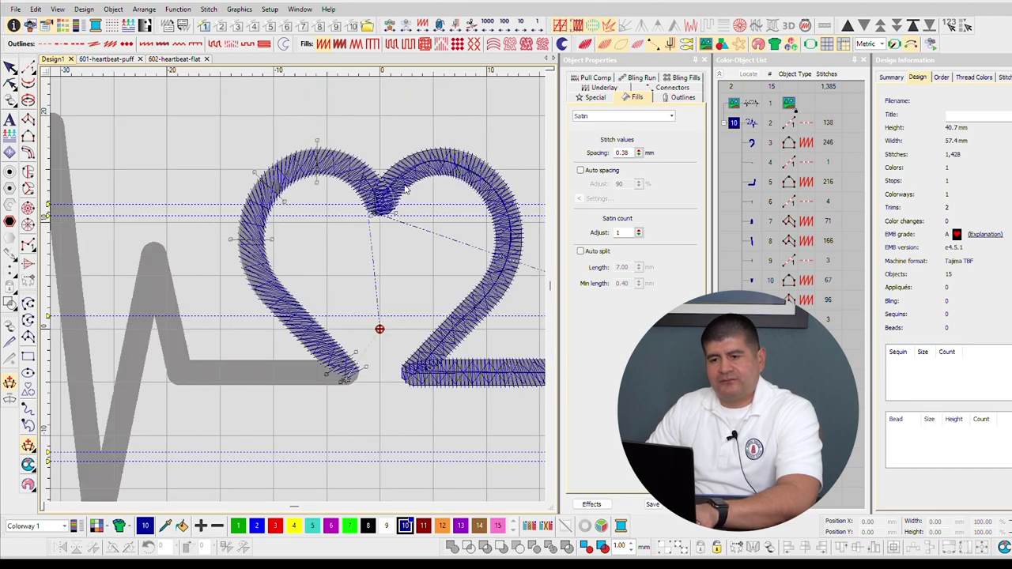
{"action": "key", "text": "Return"}
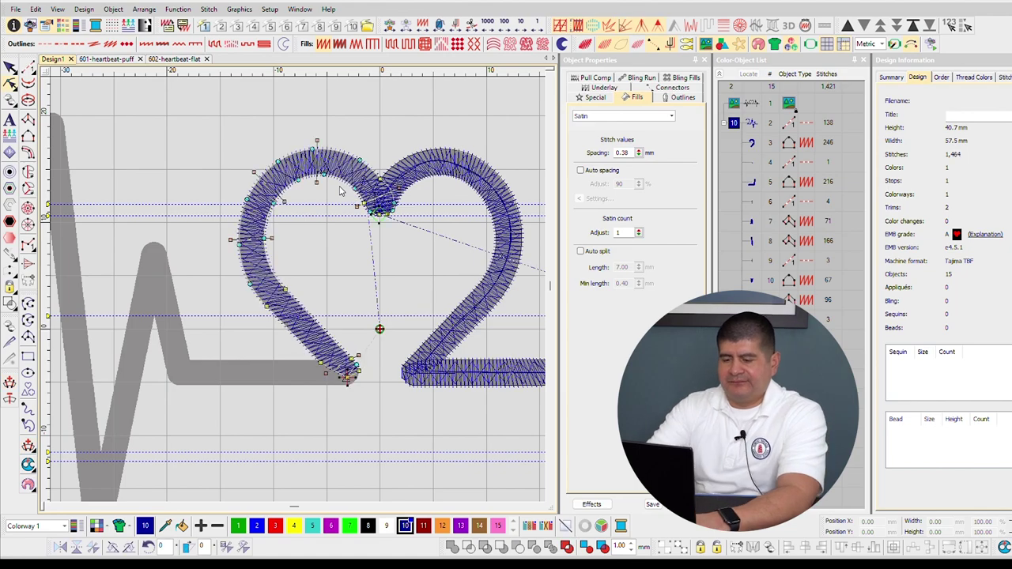
{"action": "key", "text": "Escape"}
{"action": "key", "text": "t"}
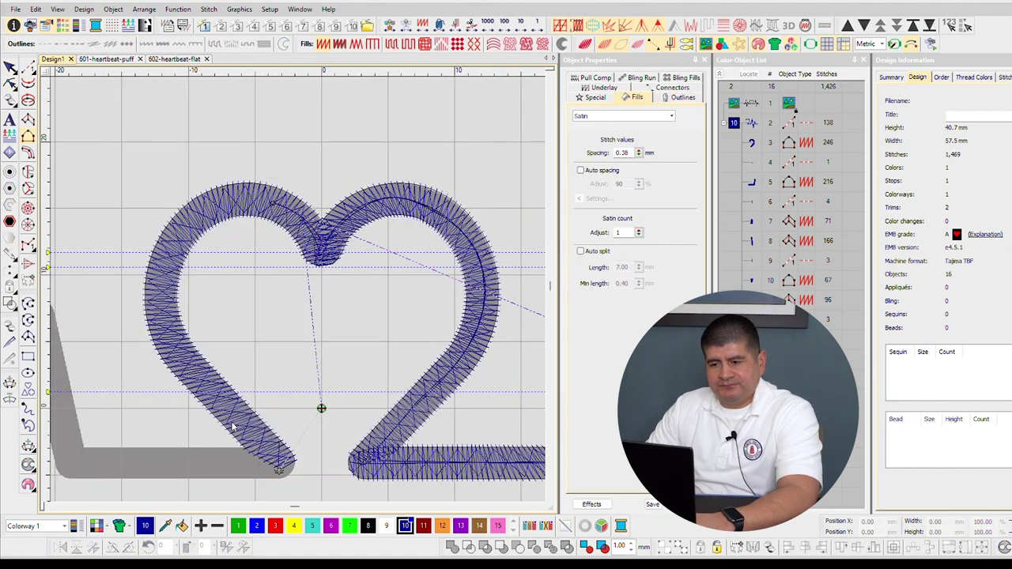
Start a two-sided satin for the left base segment, tracing its upper edge through the inner corner to just above the small peak's guideline.
{"action": "scroll", "coordinate": [231, 427], "scroll_direction": "up", "scroll_amount": 1}
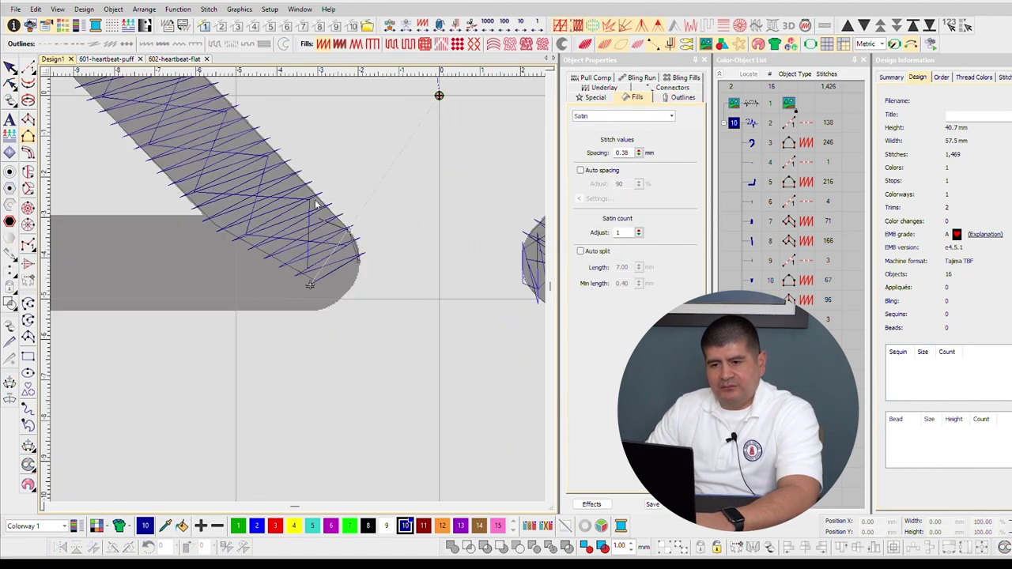
{"action": "scroll", "coordinate": [203, 278], "scroll_direction": "down", "scroll_amount": 2}
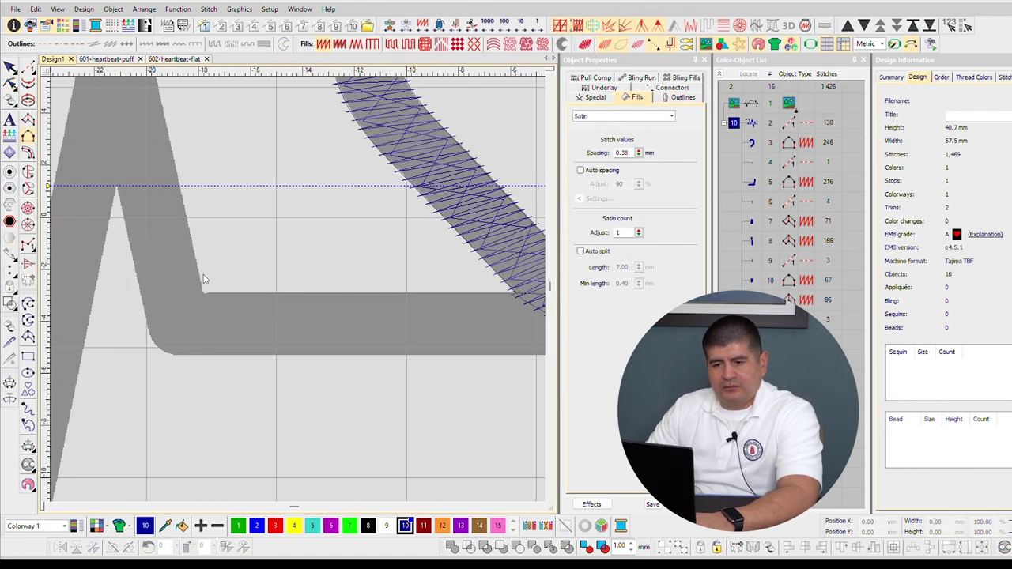
{"action": "left_click", "coordinate": [204, 291]}
{"action": "scroll", "coordinate": [194, 197], "scroll_direction": "down", "scroll_amount": 2}
{"action": "scroll", "coordinate": [237, 254], "scroll_direction": "up", "scroll_amount": 2}
{"action": "left_click", "coordinate": [309, 313]}
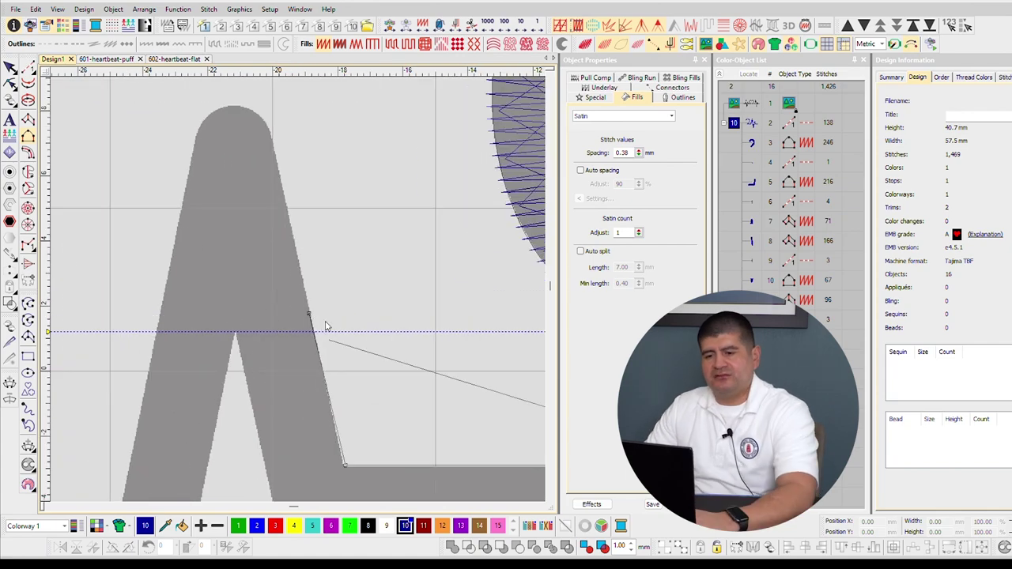
Trace the base segment's lower edge from the rounded end around the curved corner to just above the small peak's notch, and generate its stitches.
{"action": "scroll", "coordinate": [325, 326], "scroll_direction": "down", "scroll_amount": 2}
{"action": "scroll", "coordinate": [297, 271], "scroll_direction": "up", "scroll_amount": 3}
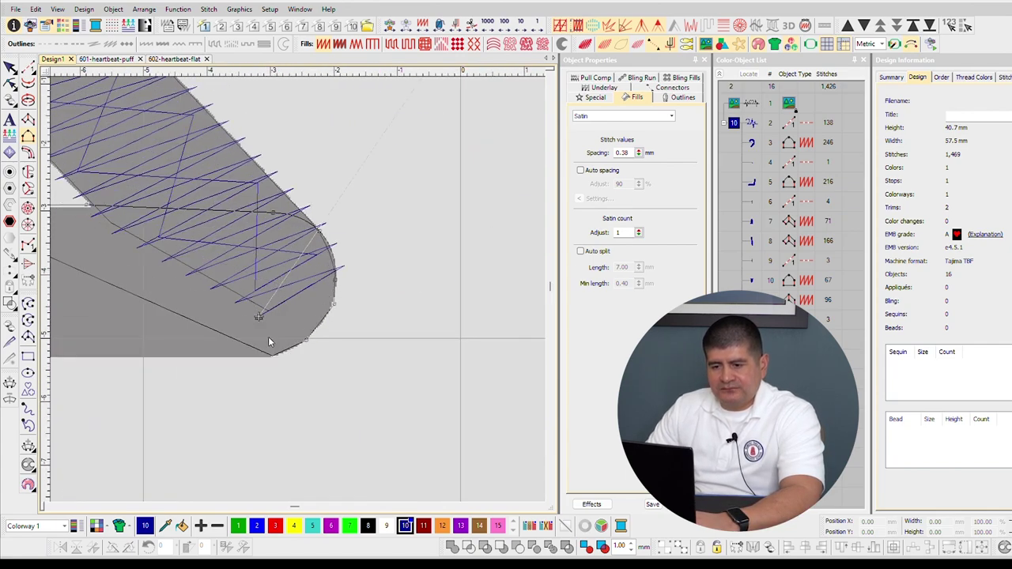
{"action": "scroll", "coordinate": [269, 340], "scroll_direction": "down", "scroll_amount": 3}
{"action": "scroll", "coordinate": [292, 273], "scroll_direction": "up", "scroll_amount": 2}
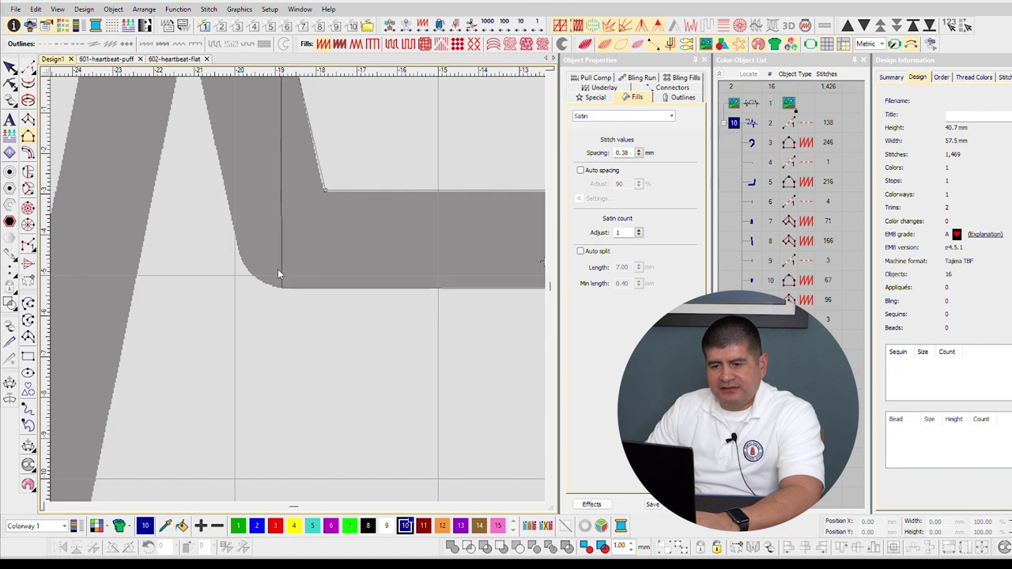
{"action": "right_click", "coordinate": [255, 273]}
{"action": "left_click", "coordinate": [232, 218]}
{"action": "scroll", "coordinate": [232, 213], "scroll_direction": "down", "scroll_amount": 2}
{"action": "scroll", "coordinate": [272, 155], "scroll_direction": "up", "scroll_amount": 1}
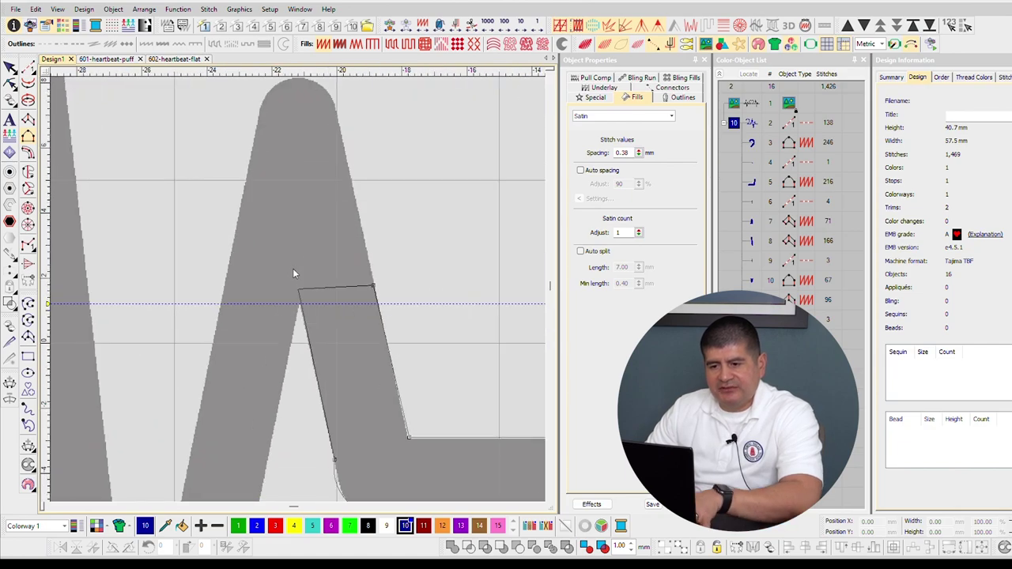
{"action": "left_click", "coordinate": [291, 265]}
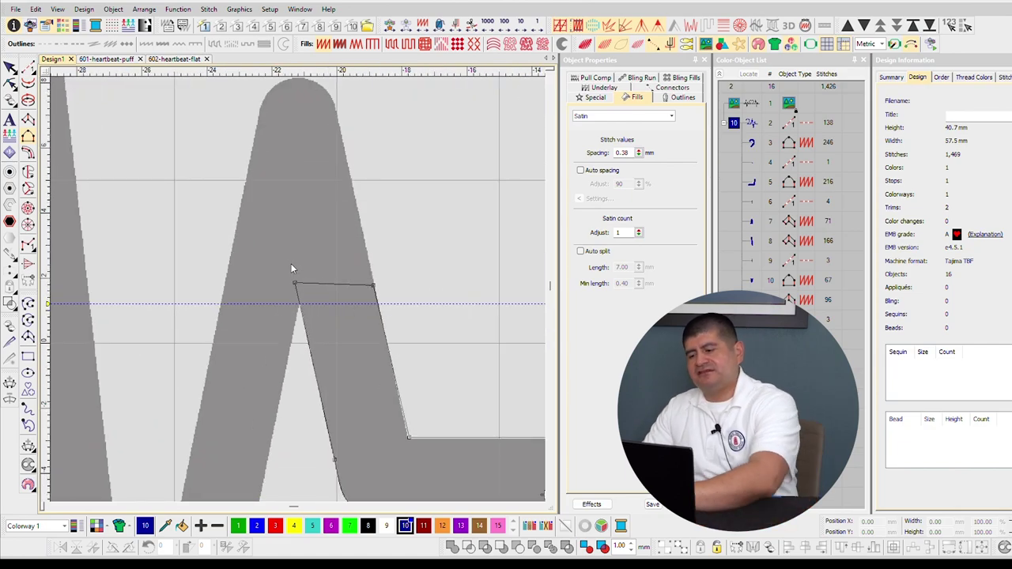
{"action": "key", "text": "Return"}
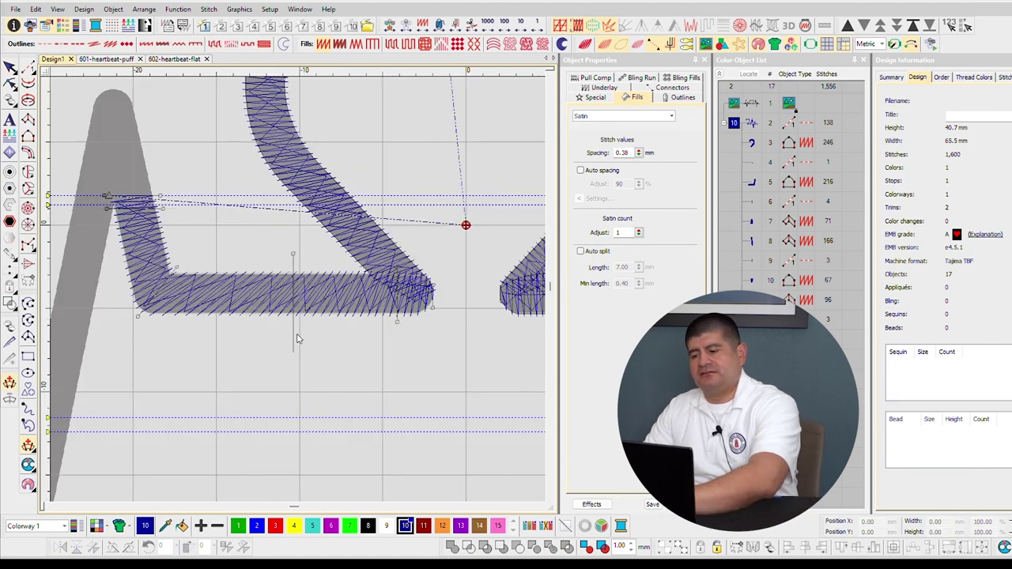
Add stitch angles to the base segment: vertical along the base, diagonal through the corner and horizontal at the peak, and check the rendered satin.
{"action": "key", "text": "h"}
{"action": "key", "text": "t"}
{"action": "scroll", "coordinate": [163, 275], "scroll_direction": "up", "scroll_amount": 3}
{"action": "scroll", "coordinate": [348, 276], "scroll_direction": "down", "scroll_amount": 3}
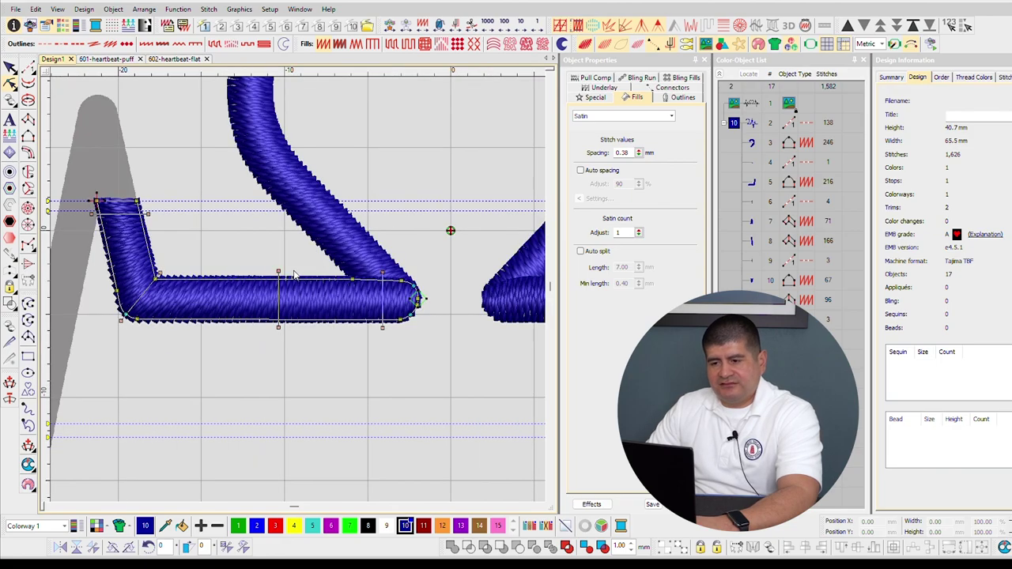
Digitize a travel run from the base segment's end up the middle of the small peak to just inside its tip.
{"action": "key", "text": "Escape"}
{"action": "scroll", "coordinate": [249, 256], "scroll_direction": "up", "scroll_amount": 4}
{"action": "key", "text": "t"}
{"action": "scroll", "coordinate": [279, 233], "scroll_direction": "down", "scroll_amount": 2}
{"action": "scroll", "coordinate": [293, 237], "scroll_direction": "up", "scroll_amount": 2}
{"action": "key", "text": "Return"}
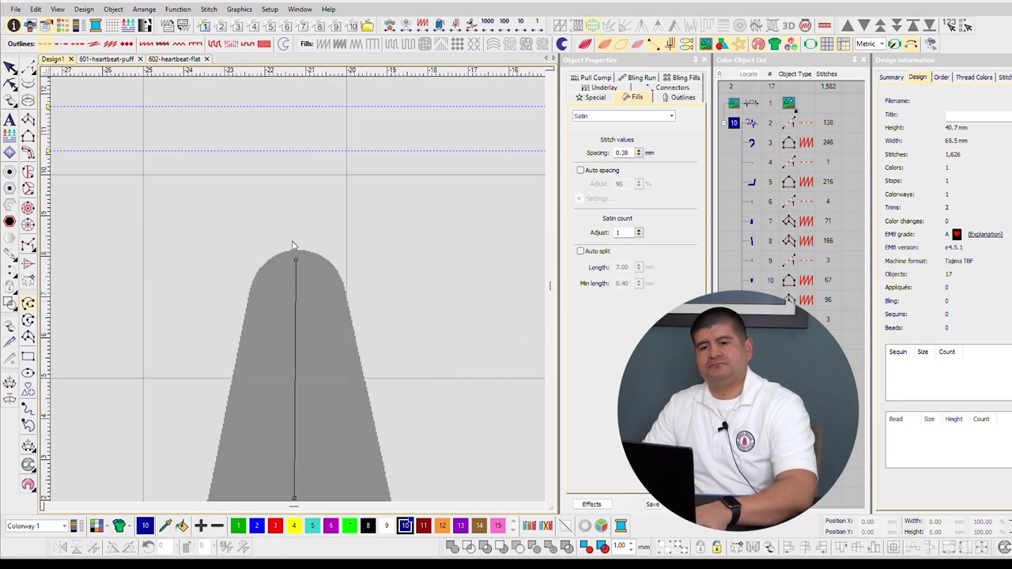
Trace the small peak's cap as a satin around its rounded tip, ending on the lower guideline at the notch, and generate its stitches.
{"action": "left_click", "coordinate": [344, 285]}
{"action": "scroll", "coordinate": [366, 490], "scroll_direction": "up", "scroll_amount": 1}
{"action": "left_click", "coordinate": [320, 330]}
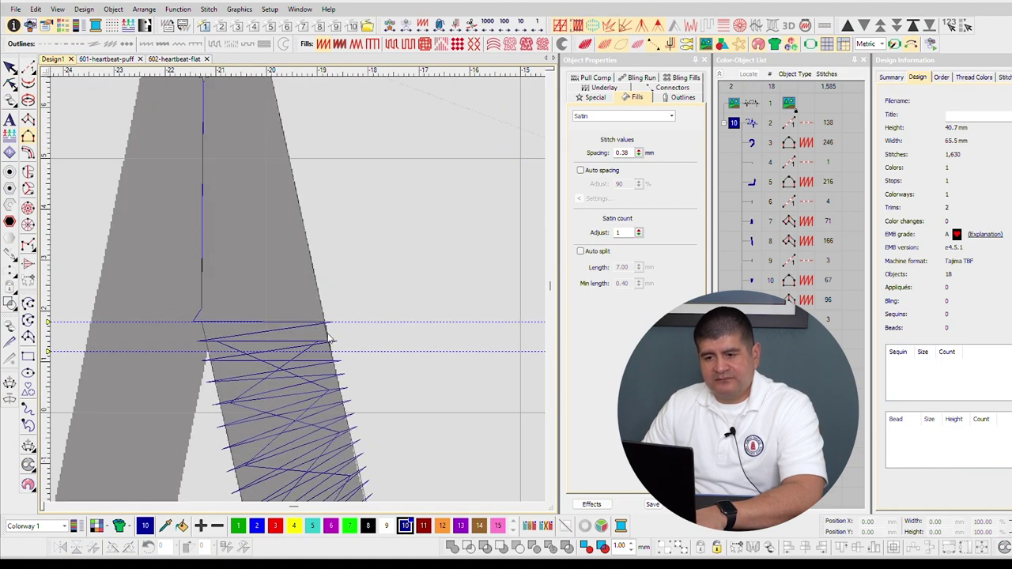
{"action": "scroll", "coordinate": [296, 269], "scroll_direction": "down", "scroll_amount": 2}
{"action": "scroll", "coordinate": [281, 103], "scroll_direction": "up", "scroll_amount": 2}
{"action": "left_click", "coordinate": [297, 299]}
{"action": "left_click", "coordinate": [267, 314]}
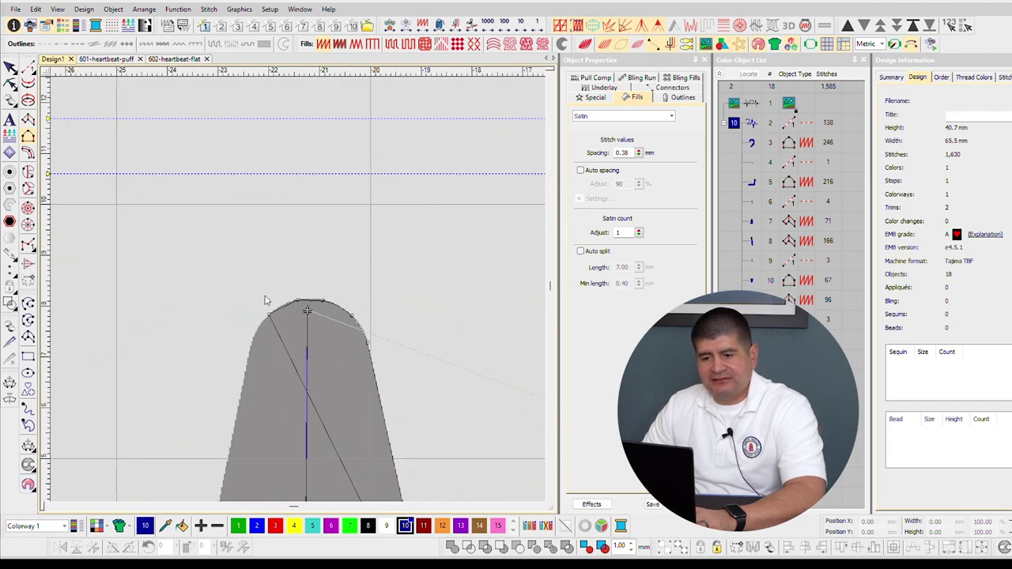
{"action": "left_click", "coordinate": [250, 341]}
{"action": "scroll", "coordinate": [250, 332], "scroll_direction": "down", "scroll_amount": 2}
{"action": "scroll", "coordinate": [294, 276], "scroll_direction": "up", "scroll_amount": 2}
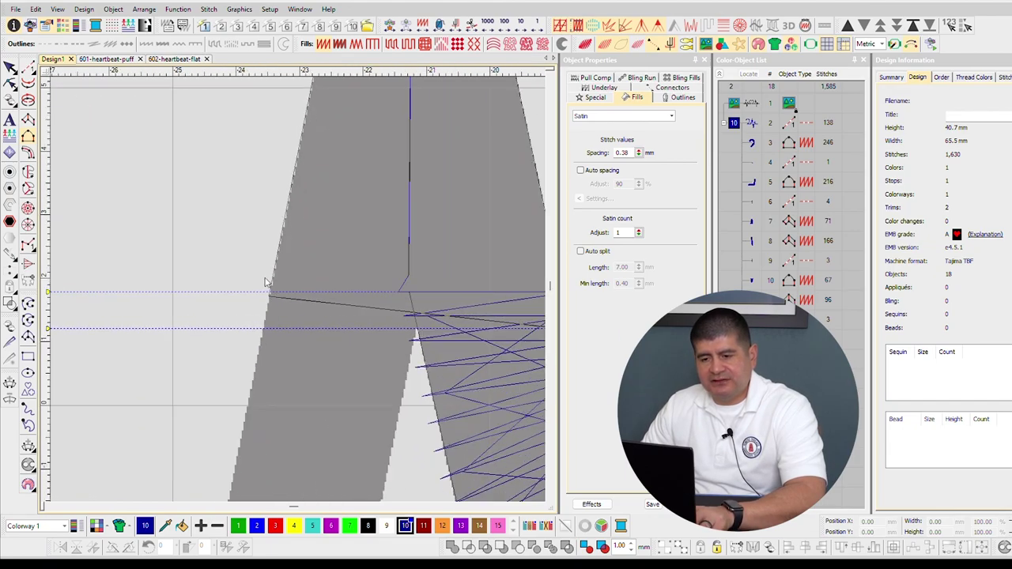
{"action": "left_click", "coordinate": [260, 329]}
{"action": "key", "text": "Return"}
Digitize a satin column from the small peak's left leg down to the lower guideline below the valley's notch.
{"action": "scroll", "coordinate": [260, 320], "scroll_direction": "down", "scroll_amount": 3}
{"action": "scroll", "coordinate": [294, 273], "scroll_direction": "down", "scroll_amount": 2}
{"action": "scroll", "coordinate": [293, 273], "scroll_direction": "up", "scroll_amount": 2}
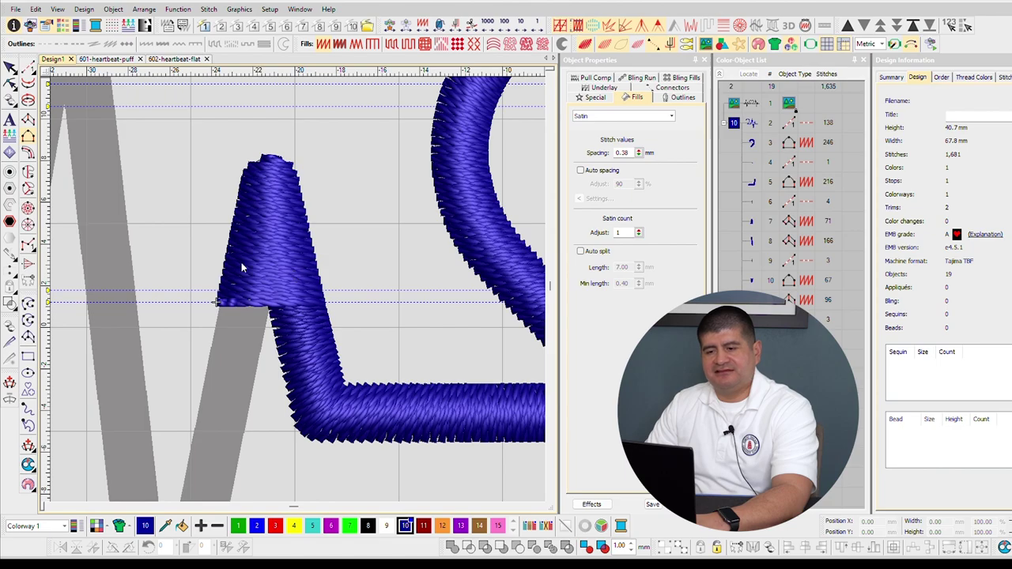
{"action": "scroll", "coordinate": [293, 272], "scroll_direction": "down", "scroll_amount": 2}
{"action": "scroll", "coordinate": [309, 261], "scroll_direction": "up", "scroll_amount": 4}
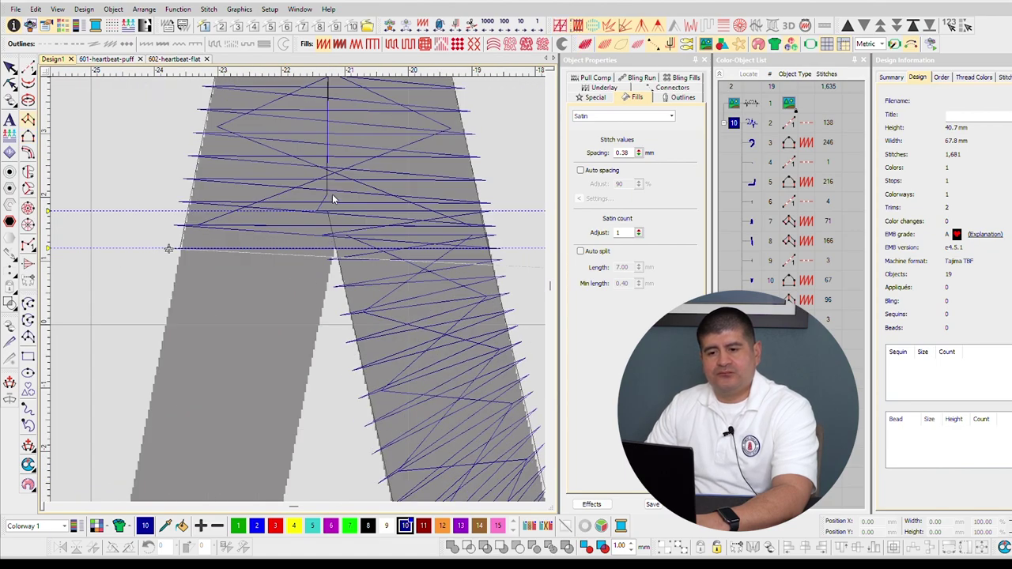
{"action": "scroll", "coordinate": [332, 196], "scroll_direction": "down", "scroll_amount": 3}
{"action": "scroll", "coordinate": [298, 324], "scroll_direction": "up", "scroll_amount": 3}
{"action": "scroll", "coordinate": [298, 319], "scroll_direction": "up", "scroll_amount": 2}
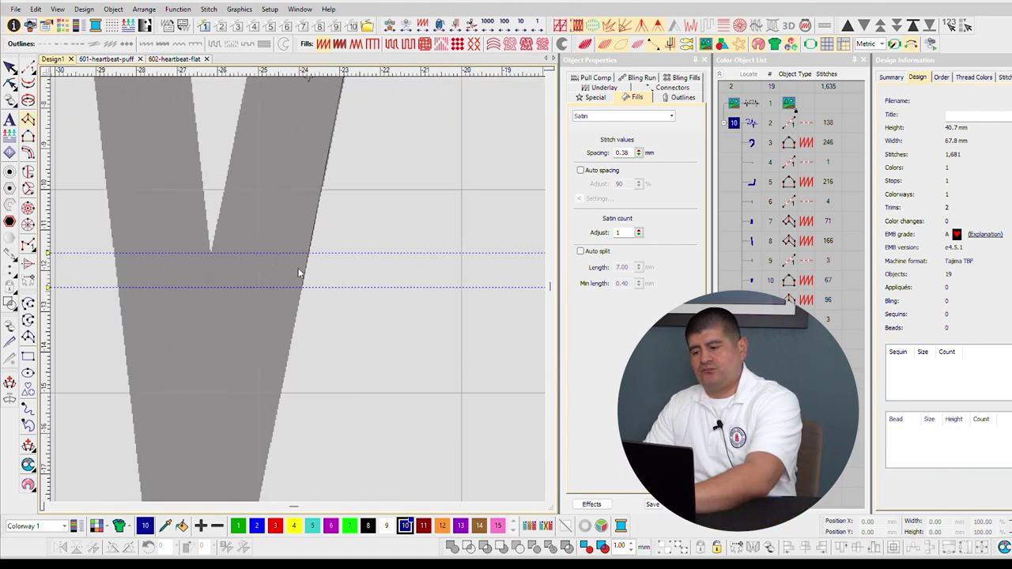
{"action": "left_click", "coordinate": [201, 269]}
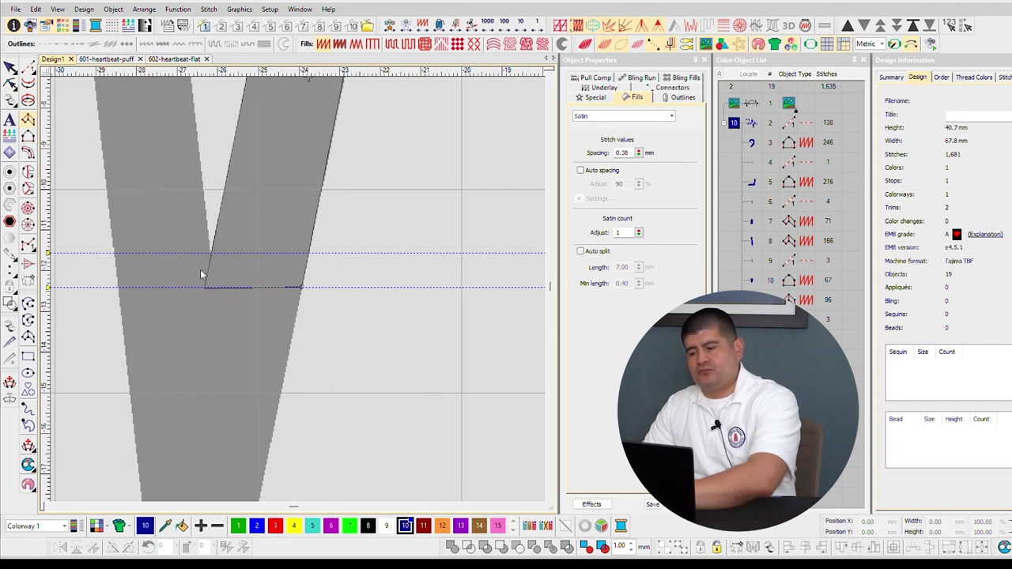
{"action": "key", "text": "Return"}
Digitize a travel run from the column's lower end down to just inside the valley's rounded tip.
{"action": "scroll", "coordinate": [201, 269], "scroll_direction": "down", "scroll_amount": 1}
{"action": "scroll", "coordinate": [293, 270], "scroll_direction": "down", "scroll_amount": 1}
{"action": "scroll", "coordinate": [299, 261], "scroll_direction": "up", "scroll_amount": 1}
{"action": "scroll", "coordinate": [305, 269], "scroll_direction": "down", "scroll_amount": 1}
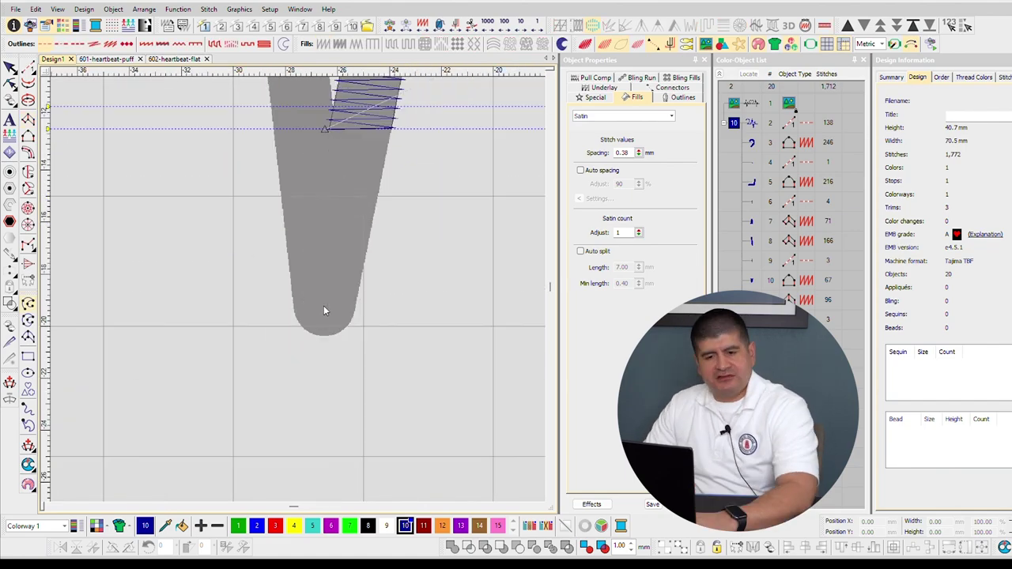
{"action": "left_click", "coordinate": [327, 322]}
{"action": "key", "text": "Return"}
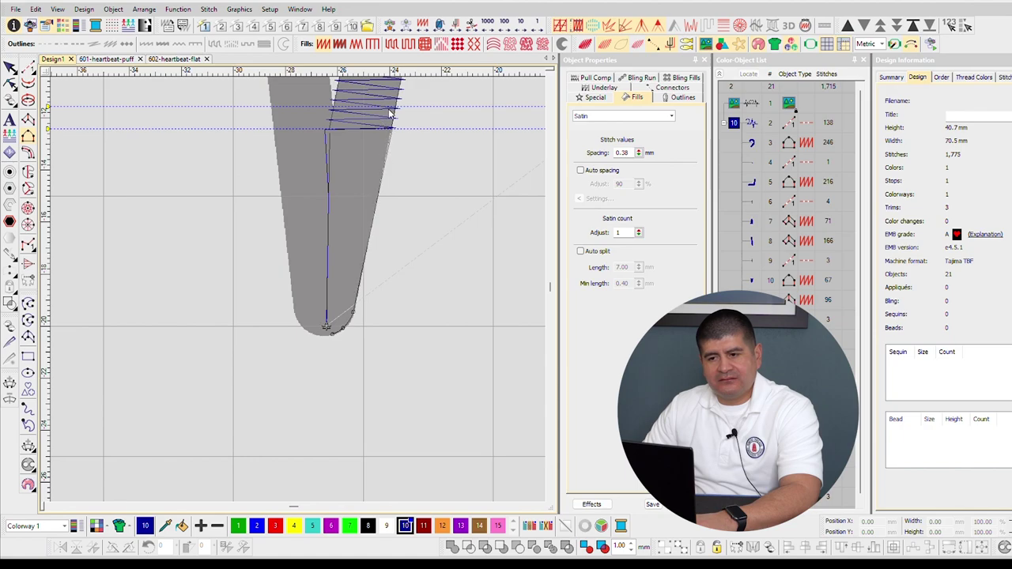
Trace the valley's rounded tip and both sides up to the upper guideline at its notch, and generate the satin.
{"action": "right_click", "coordinate": [318, 335]}
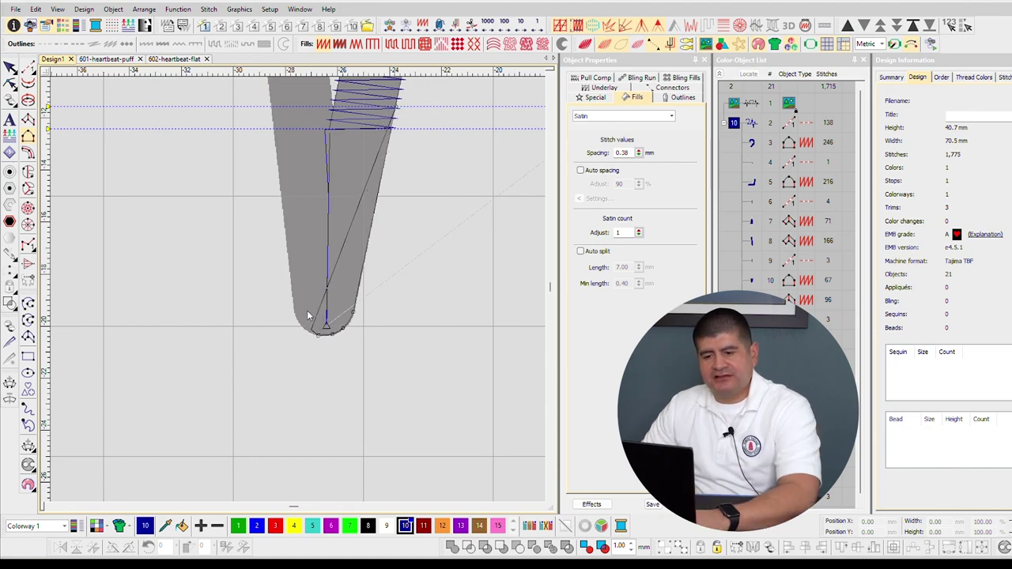
{"action": "right_click", "coordinate": [306, 328]}
{"action": "scroll", "coordinate": [292, 296], "scroll_direction": "up", "scroll_amount": 1}
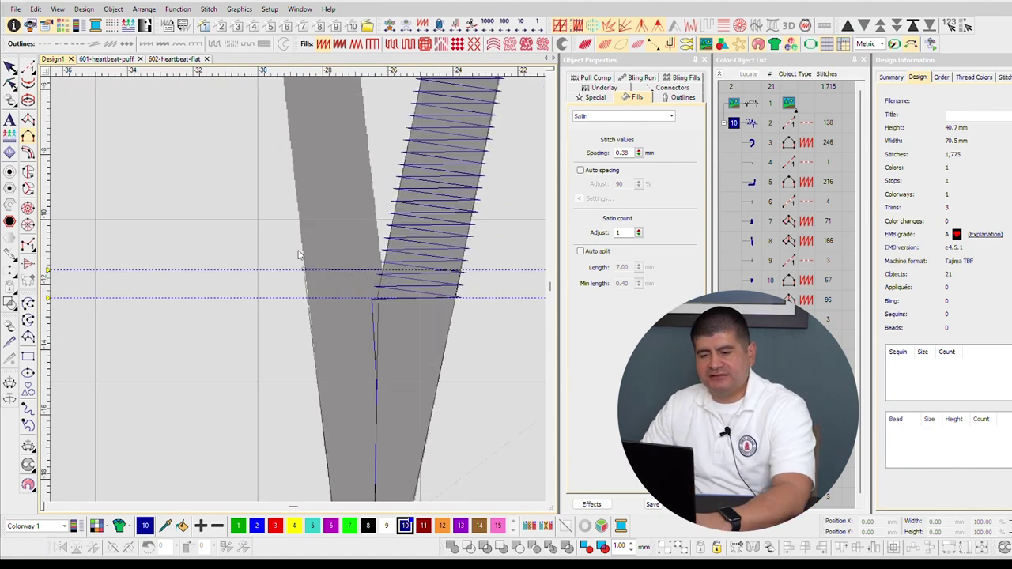
{"action": "key", "text": "Return"}
Digitize a satin column from the valley up to the tall peak's upper guideline, and move its exit point to the left corner.
{"action": "scroll", "coordinate": [282, 242], "scroll_direction": "down", "scroll_amount": 4}
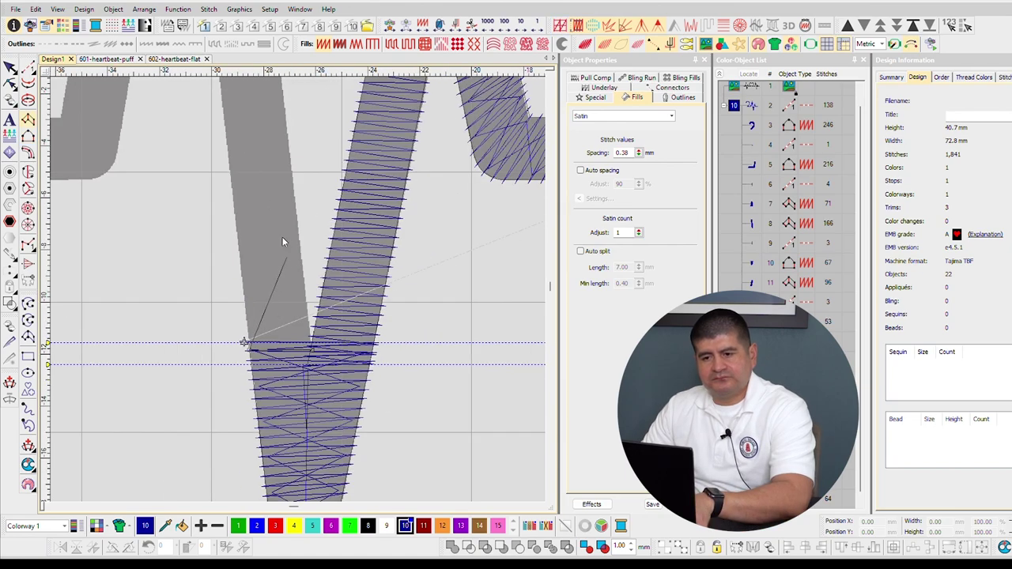
{"action": "scroll", "coordinate": [276, 293], "scroll_direction": "up", "scroll_amount": 5}
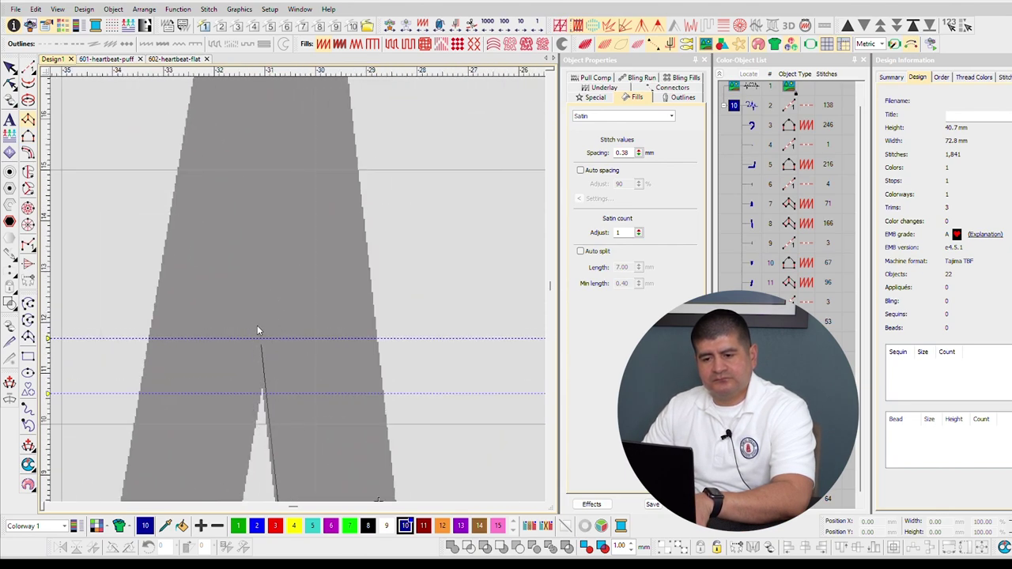
{"action": "left_click", "coordinate": [255, 323]}
{"action": "key", "text": "Return"}
{"action": "scroll", "coordinate": [374, 323], "scroll_direction": "down", "scroll_amount": 1}
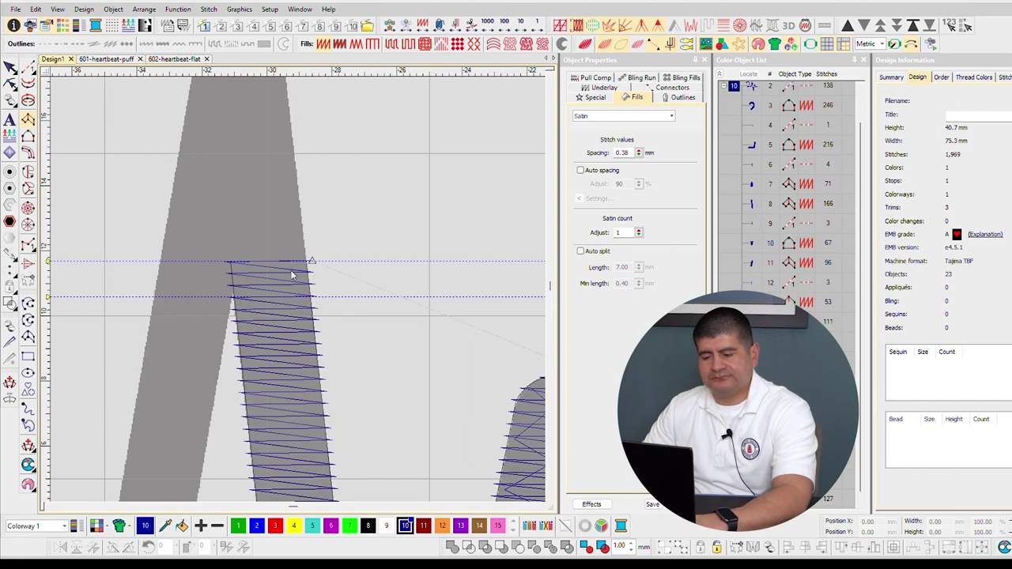
{"action": "key", "text": "Escape"}
{"action": "mouse_move", "coordinate": [306, 260]}
{"action": "left_mouse_down"}
{"action": "mouse_move", "coordinate": [308, 244]}
{"action": "mouse_move", "coordinate": [221, 256]}
{"action": "left_mouse_up"}
Digitize a travel run from the column's exit point up the tall peak to just inside its tip.
{"action": "left_click", "coordinate": [27, 262]}
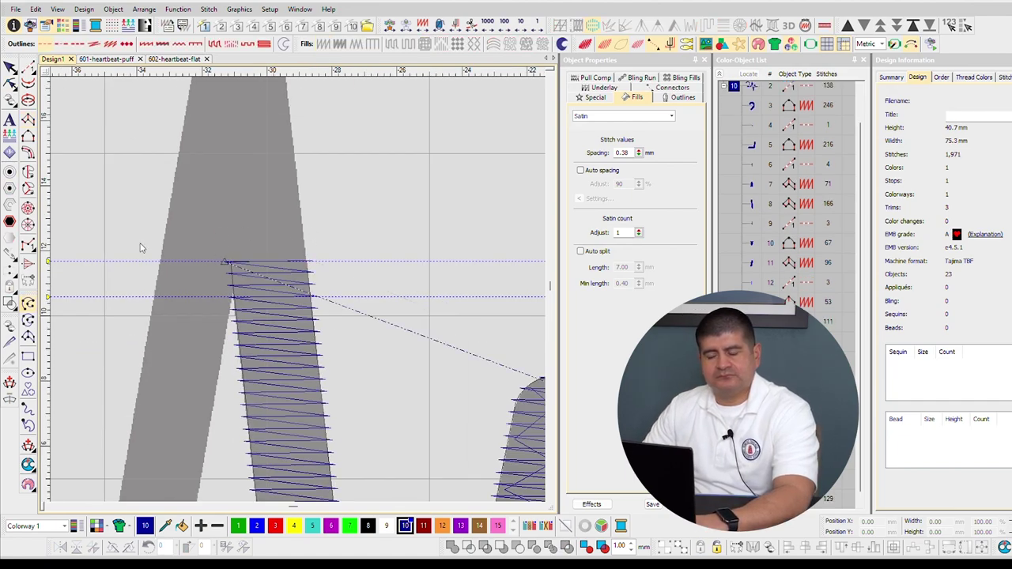
{"action": "left_click", "coordinate": [225, 249]}
{"action": "scroll", "coordinate": [226, 134], "scroll_direction": "down", "scroll_amount": 1}
{"action": "left_click", "coordinate": [306, 178]}
{"action": "key", "text": "Return"}
Trace the tall peak's cap around its rounded tip and down both sides to the lower guideline, and generate the satin.
{"action": "scroll", "coordinate": [306, 178], "scroll_direction": "up", "scroll_amount": 3}
{"action": "key", "text": "space"}
{"action": "left_click", "coordinate": [324, 274]}
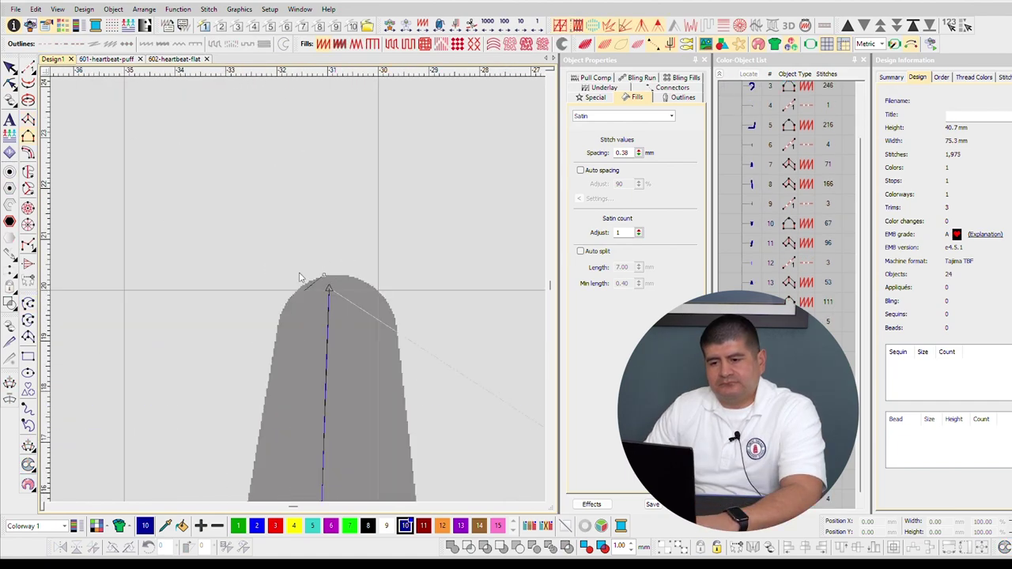
{"action": "right_click", "coordinate": [292, 292]}
{"action": "left_click", "coordinate": [274, 331]}
{"action": "scroll", "coordinate": [261, 426], "scroll_direction": "down", "scroll_amount": 3}
{"action": "left_click", "coordinate": [272, 423]}
{"action": "key", "text": "Return"}
{"action": "right_click", "coordinate": [339, 225]}
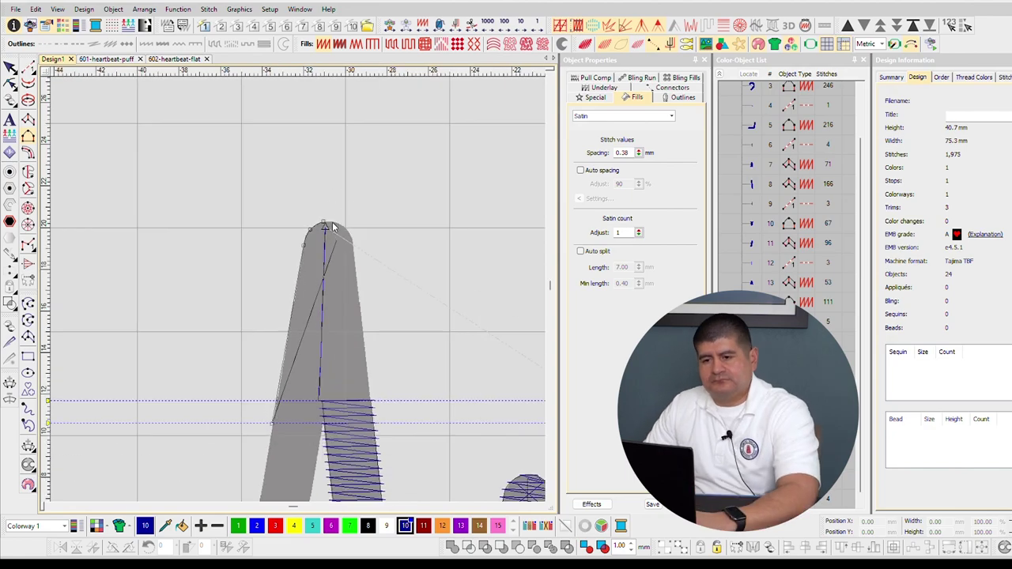
{"action": "right_click", "coordinate": [353, 241]}
{"action": "left_click", "coordinate": [368, 405]}
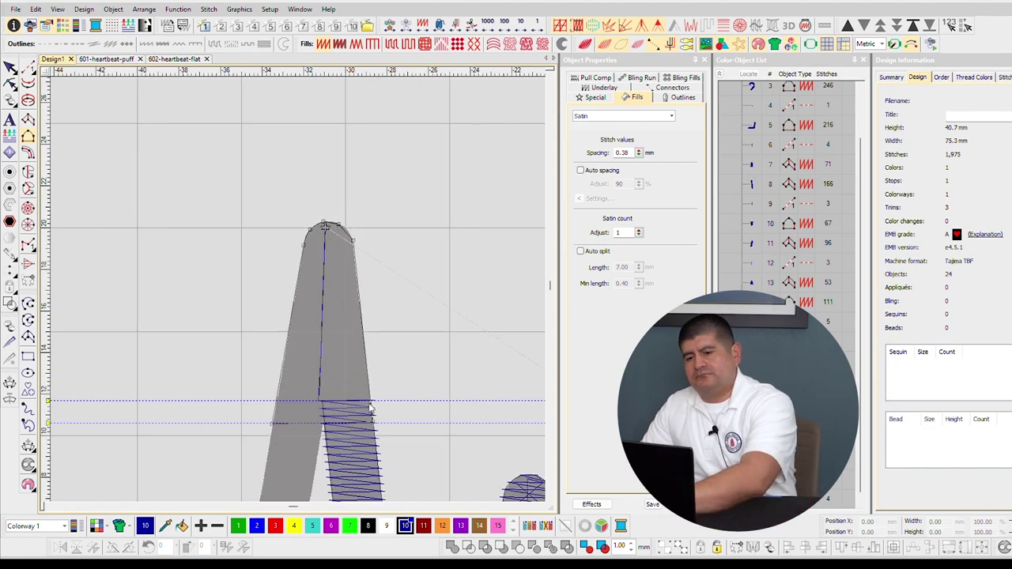
{"action": "key", "text": "Return"}
Move the tall peak cap's exit point from its lower right corner to its lower left corner.
{"action": "scroll", "coordinate": [339, 380], "scroll_direction": "down", "scroll_amount": 2}
{"action": "left_click_drag", "start_coordinate": [315, 302], "coordinate": [261, 303]}
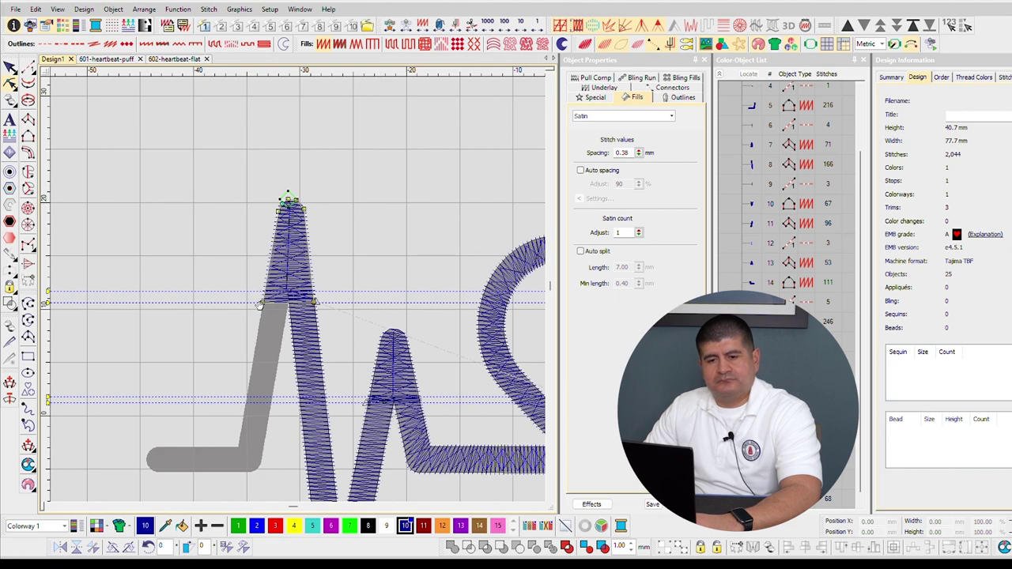
{"action": "key", "text": "Return"}
Start a two-sided satin for the outer left segment, tracing its upper edge from the tall peak through the inner corner to the rounded end.
{"action": "left_click", "coordinate": [27, 135]}
{"action": "scroll", "coordinate": [258, 339], "scroll_direction": "up", "scroll_amount": 3}
{"action": "left_click", "coordinate": [266, 201]}
{"action": "scroll", "coordinate": [242, 407], "scroll_direction": "down", "scroll_amount": 2}
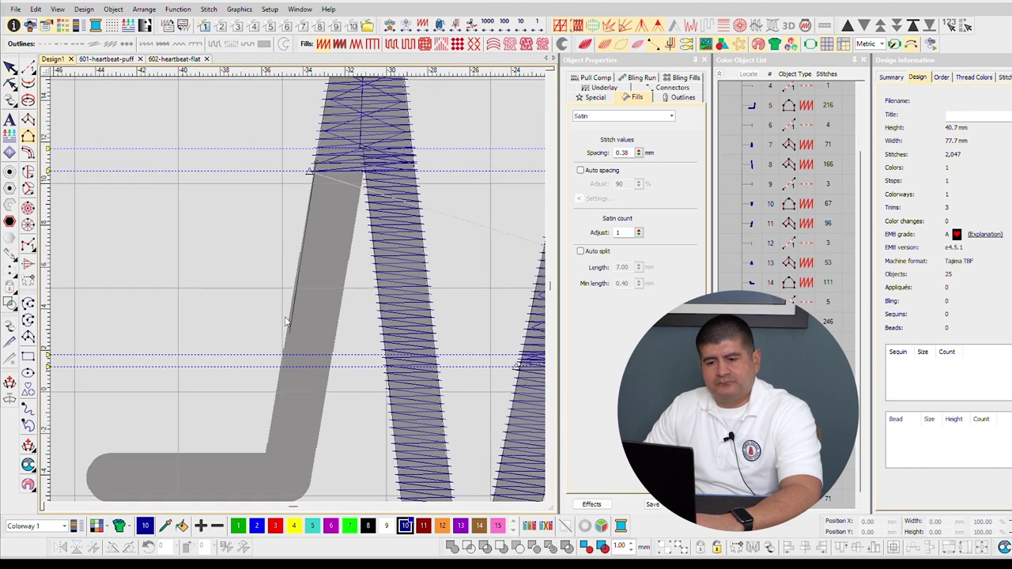
{"action": "scroll", "coordinate": [256, 470], "scroll_direction": "up", "scroll_amount": 2}
{"action": "left_click", "coordinate": [311, 258]}
{"action": "scroll", "coordinate": [185, 277], "scroll_direction": "down", "scroll_amount": 2}
{"action": "scroll", "coordinate": [245, 295], "scroll_direction": "up", "scroll_amount": 2}
{"action": "left_click", "coordinate": [211, 260]}
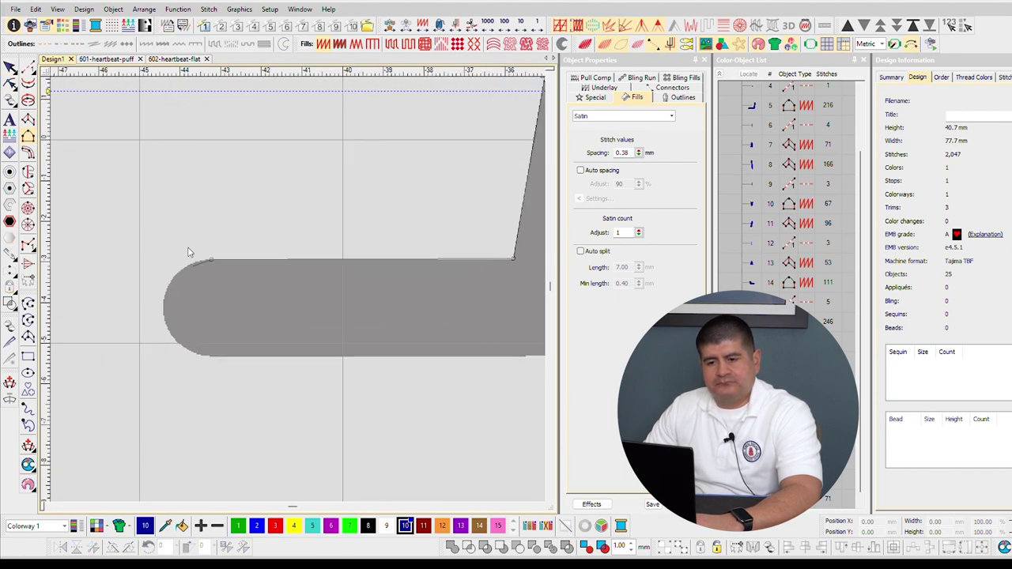
{"action": "right_click", "coordinate": [164, 287]}
Trace the outer left segment's other edge from above the tall peak's notch around the curved corner to the rounded end, and generate its stitches.
{"action": "scroll", "coordinate": [163, 279], "scroll_direction": "down", "scroll_amount": 3}
{"action": "scroll", "coordinate": [431, 146], "scroll_direction": "up", "scroll_amount": 2}
{"action": "scroll", "coordinate": [243, 260], "scroll_direction": "up", "scroll_amount": 1}
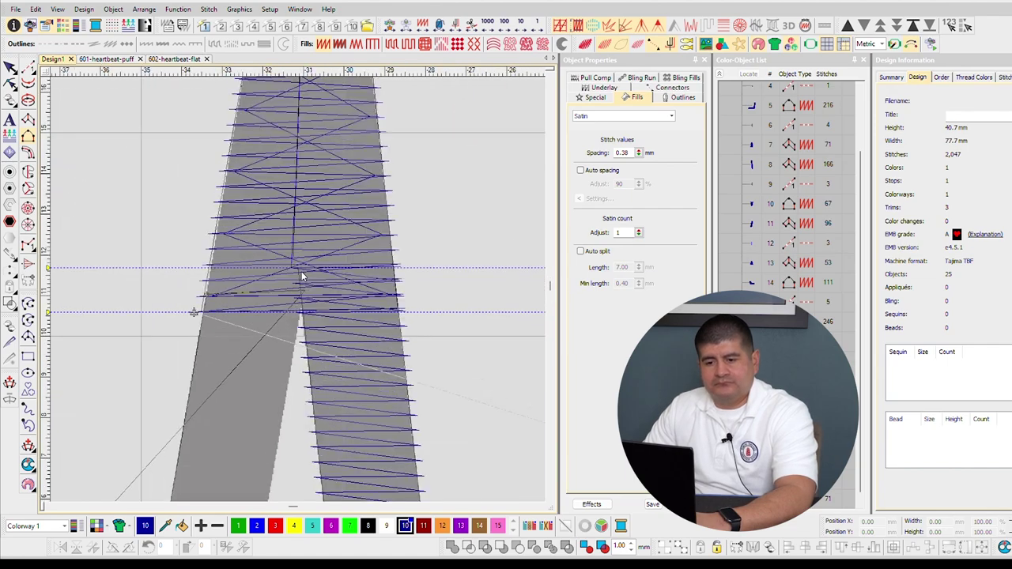
{"action": "left_click", "coordinate": [304, 282]}
{"action": "scroll", "coordinate": [304, 281], "scroll_direction": "down", "scroll_amount": 3}
{"action": "scroll", "coordinate": [284, 372], "scroll_direction": "up", "scroll_amount": 2}
{"action": "left_click", "coordinate": [297, 361]}
{"action": "right_click", "coordinate": [287, 383]}
{"action": "left_click", "coordinate": [250, 390]}
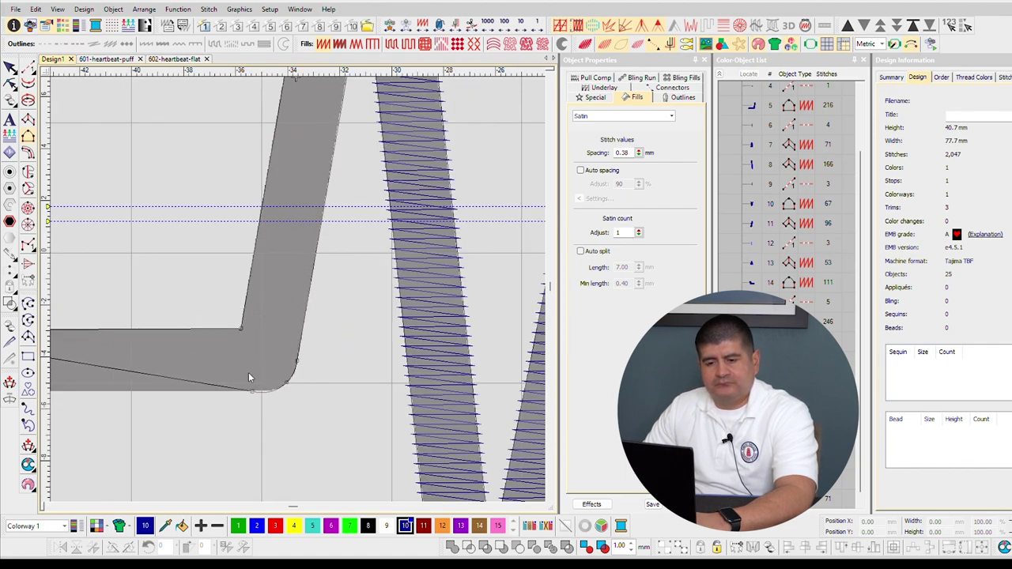
{"action": "scroll", "coordinate": [250, 379], "scroll_direction": "down", "scroll_amount": 3}
{"action": "scroll", "coordinate": [168, 400], "scroll_direction": "up", "scroll_amount": 3}
{"action": "left_click", "coordinate": [343, 271]}
{"action": "right_click", "coordinate": [320, 262]}
{"action": "left_click_drag", "start_coordinate": [301, 229], "coordinate": [308, 235]}
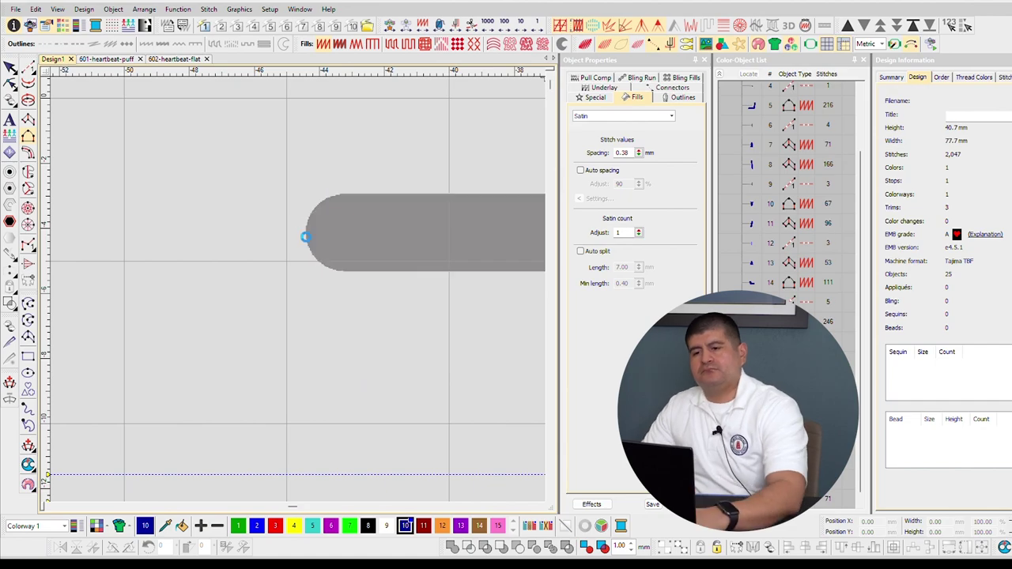
Add stitch angles to the outer left segment: vertical near the rounded end, diagonal through the corner and horizontal towards the tall peak.
{"action": "scroll", "coordinate": [307, 235], "scroll_direction": "down", "scroll_amount": 2}
{"action": "left_click", "coordinate": [278, 316]}
{"action": "left_click", "coordinate": [339, 258]}
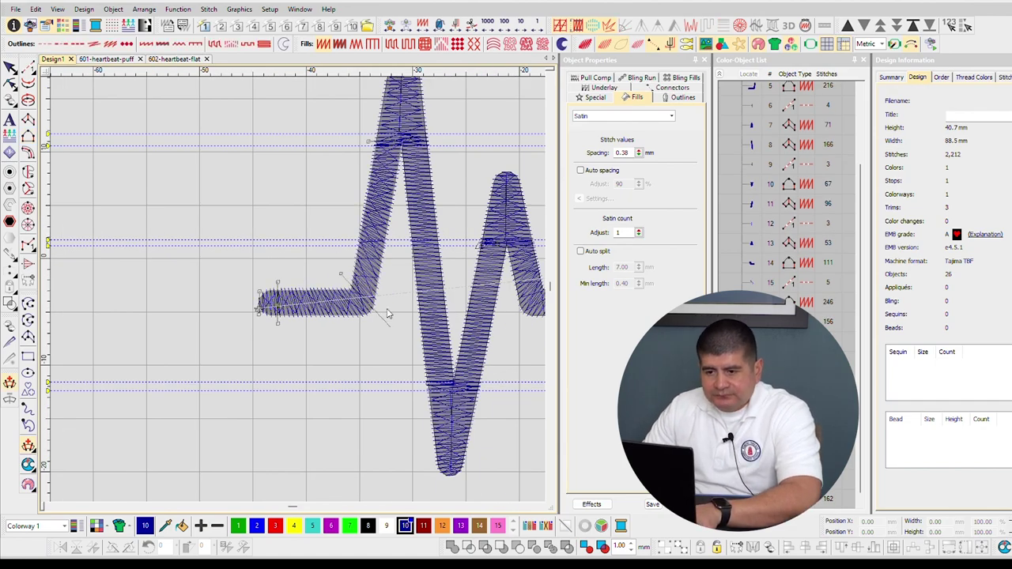
{"action": "left_click", "coordinate": [386, 317]}
{"action": "left_click", "coordinate": [346, 185]}
{"action": "left_click", "coordinate": [424, 187]}
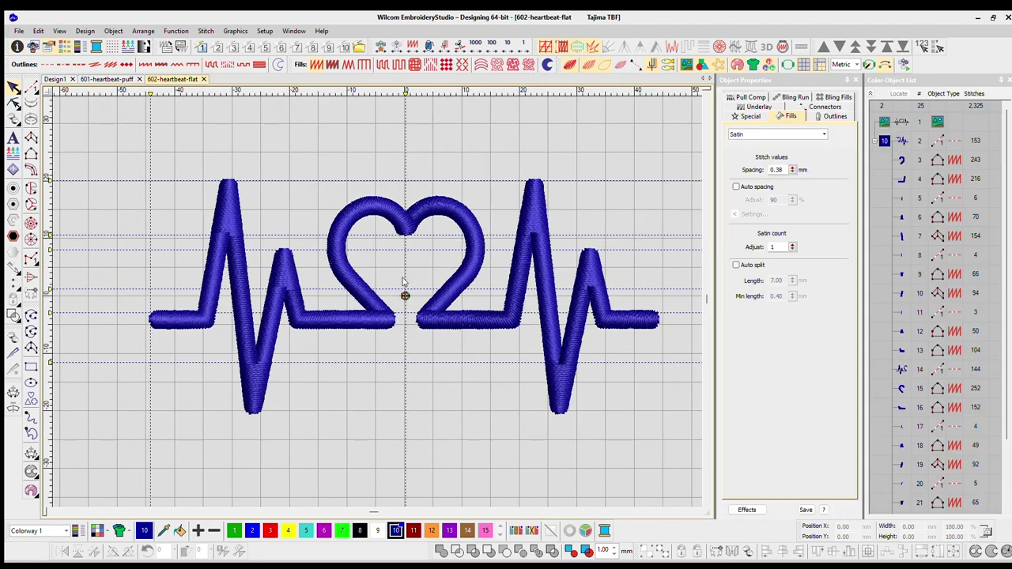
Play back the stitching sequence of the finished 602-heartbeat-flat design at up to 4440 s/m, pausing between the right half and the left travel run.
{"action": "scroll", "coordinate": [375, 286], "scroll_direction": "up", "scroll_amount": 1}
{"action": "scroll", "coordinate": [369, 283], "scroll_direction": "down", "scroll_amount": 1}
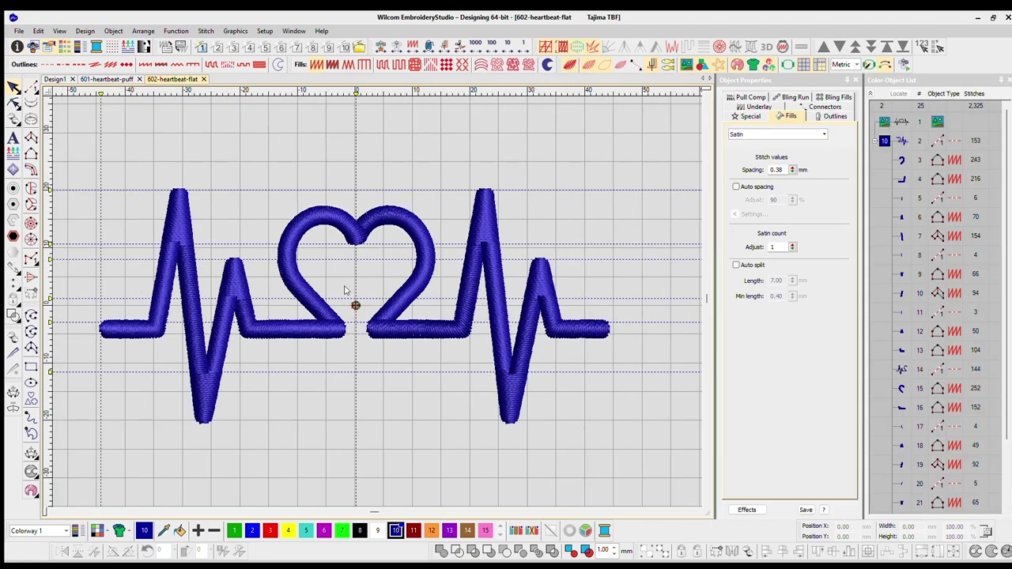
{"action": "left_click", "coordinate": [903, 65]}
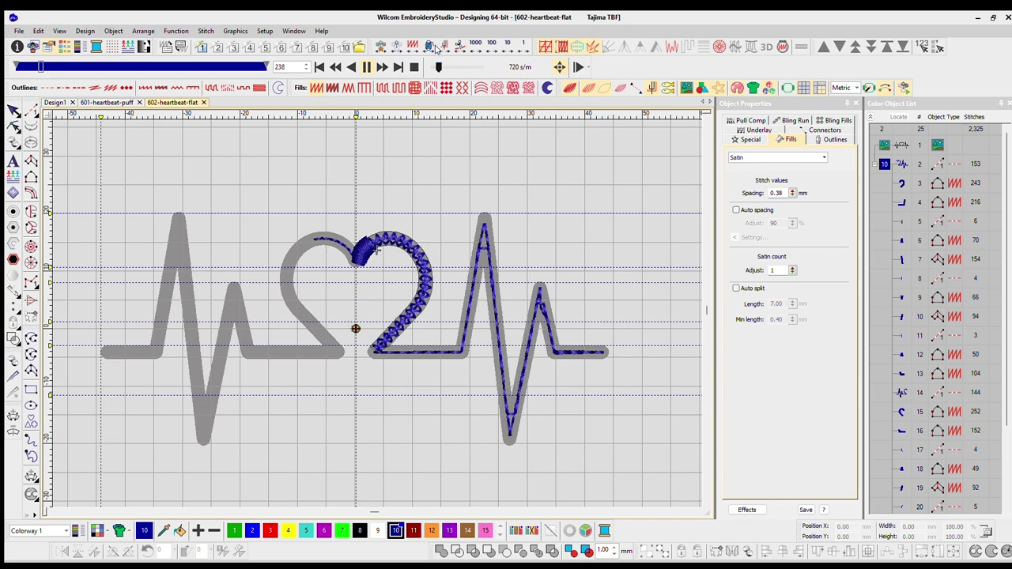
{"action": "left_click_drag", "start_coordinate": [437, 49], "coordinate": [456, 49]}
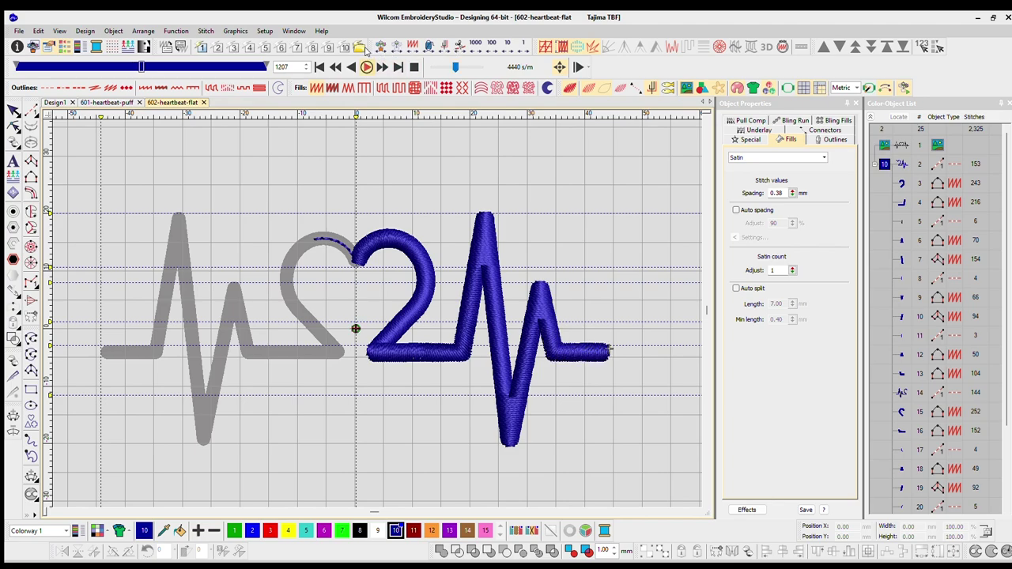
{"action": "left_click", "coordinate": [366, 66]}
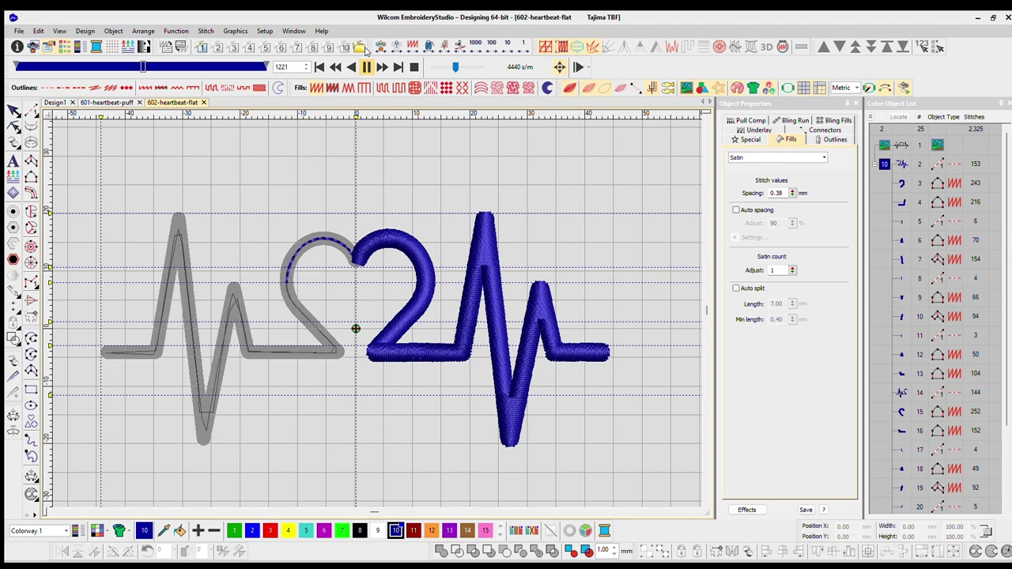
{"action": "left_click", "coordinate": [366, 66]}
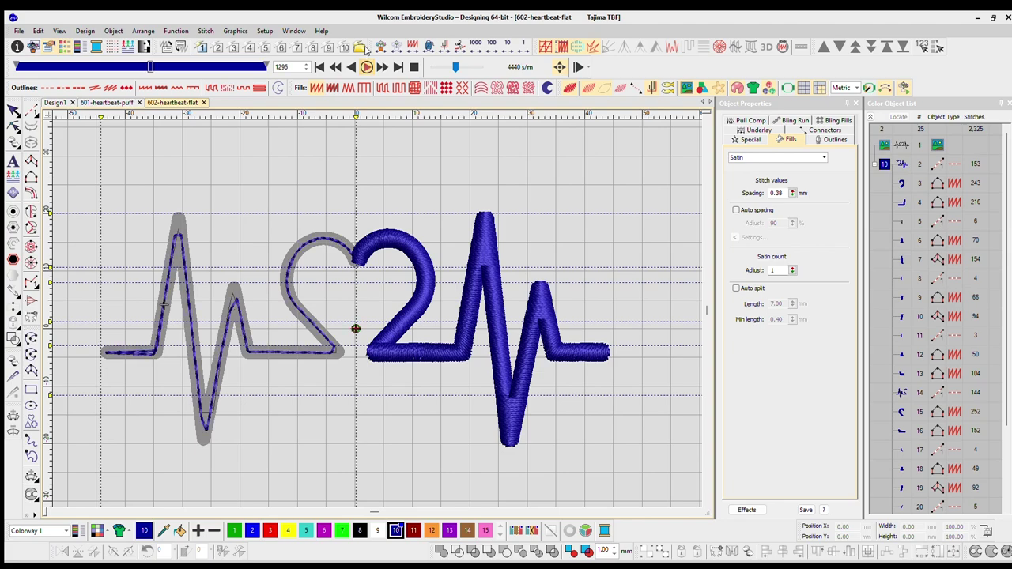
{"action": "key", "text": "space"}
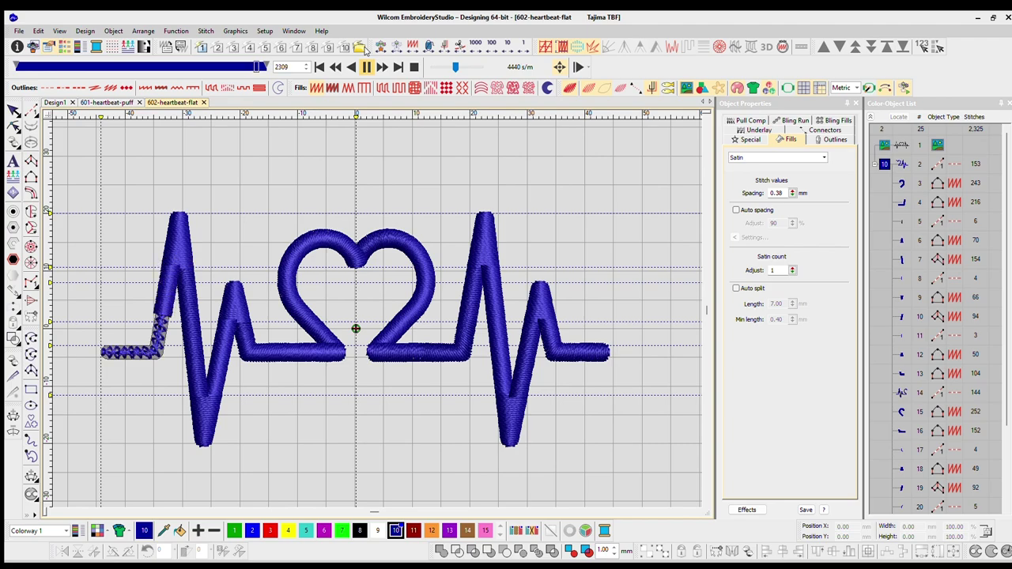
{"action": "key", "text": "Escape"}
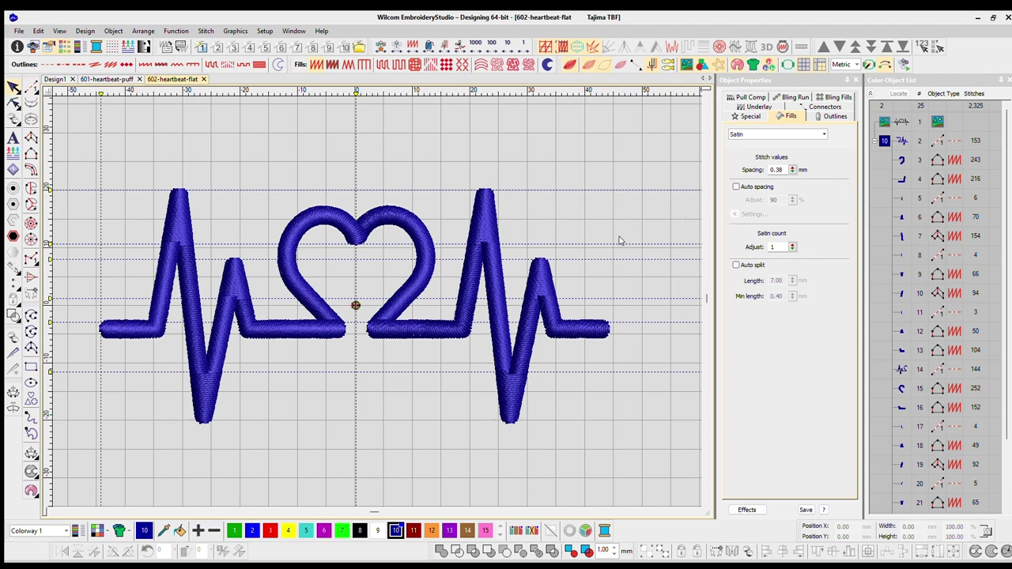
Select all blue stitch objects in the flat design and review their satin spacing, underlay and pull compensation settings.
{"action": "left_click", "coordinate": [885, 123]}
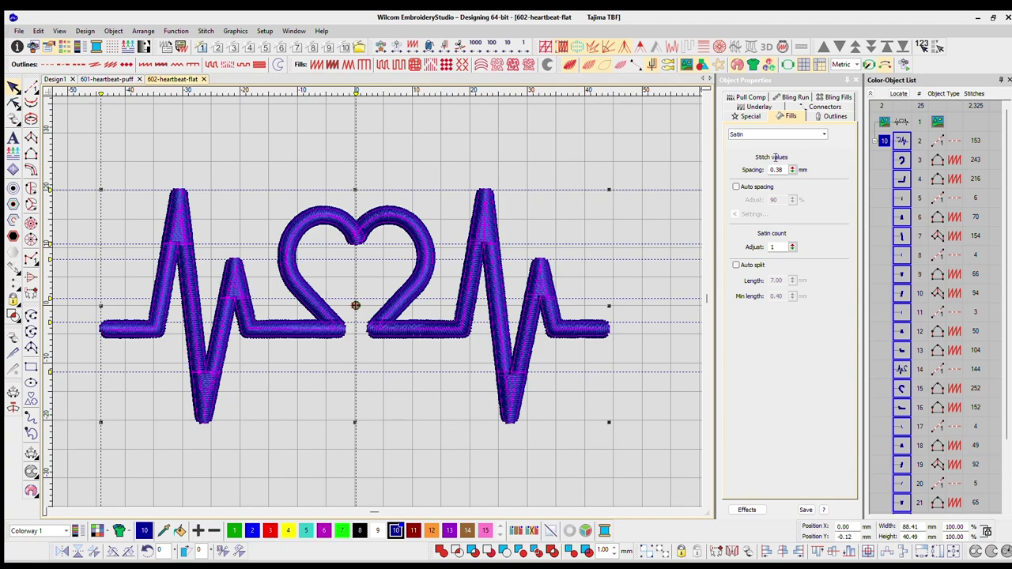
{"action": "left_click_drag", "start_coordinate": [776, 169], "coordinate": [782, 169]}
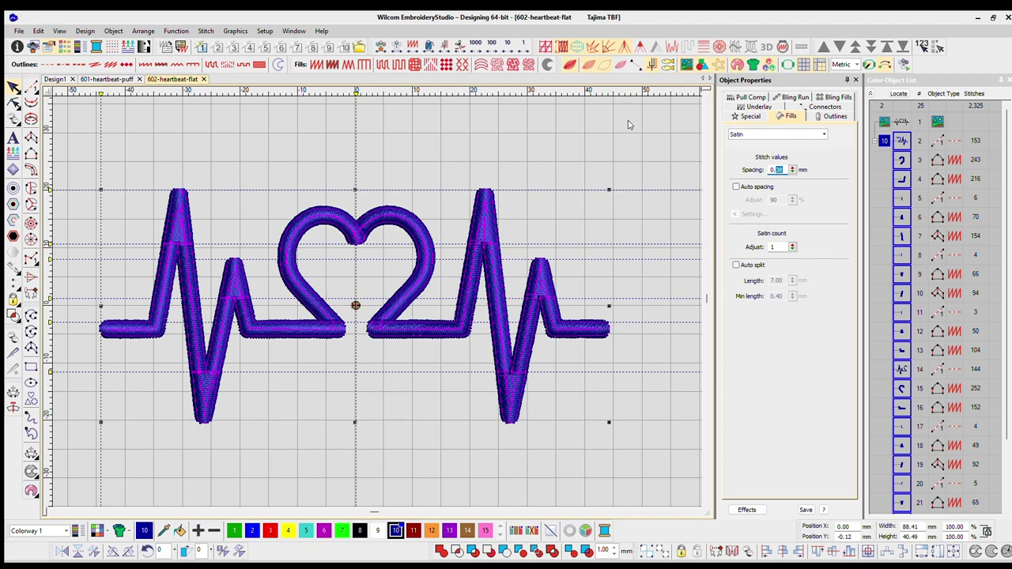
{"action": "left_click", "coordinate": [625, 204]}
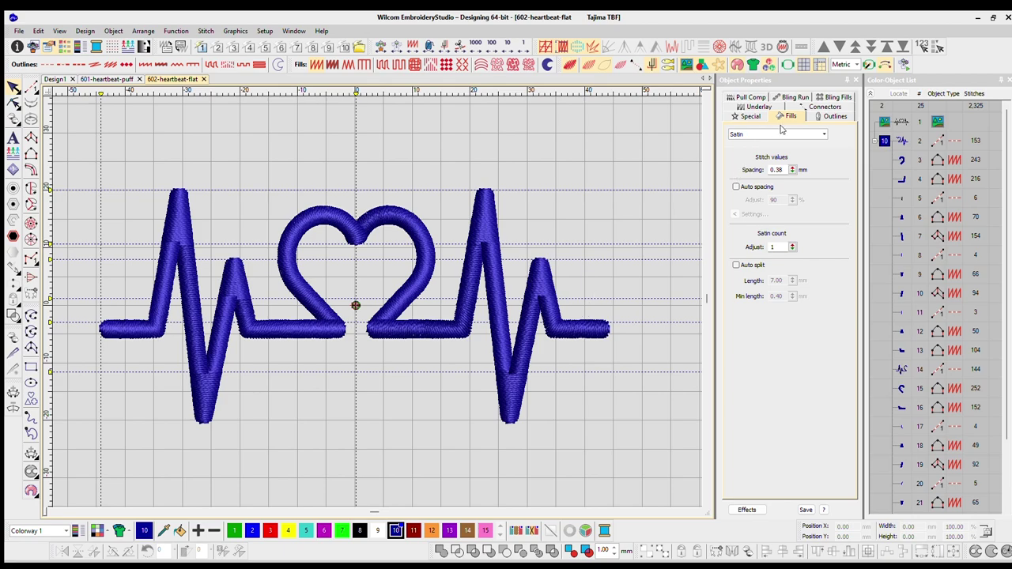
{"action": "left_click", "coordinate": [884, 137]}
{"action": "left_click", "coordinate": [751, 105]}
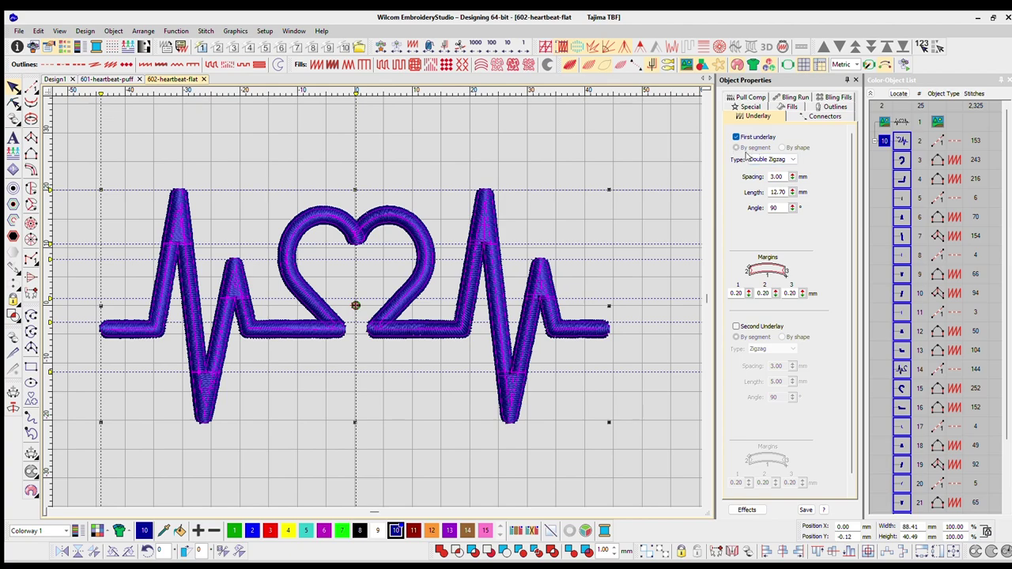
{"action": "left_click", "coordinate": [750, 97]}
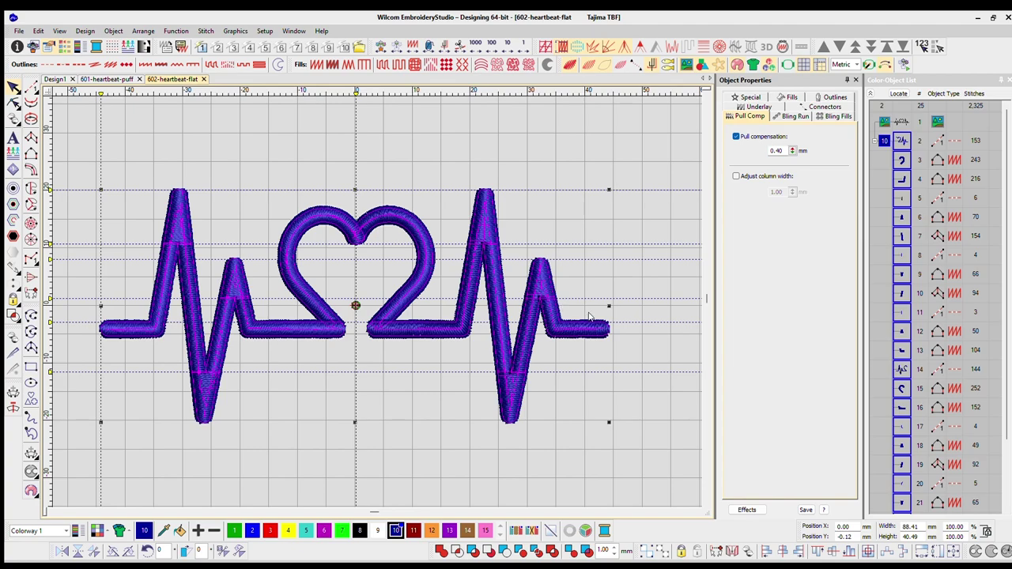
Inspect the outer right segment's rounded end without the realistic stitch rendering, and measure how far stitches extend past its outline.
{"action": "scroll", "coordinate": [589, 316], "scroll_direction": "up", "scroll_amount": 5}
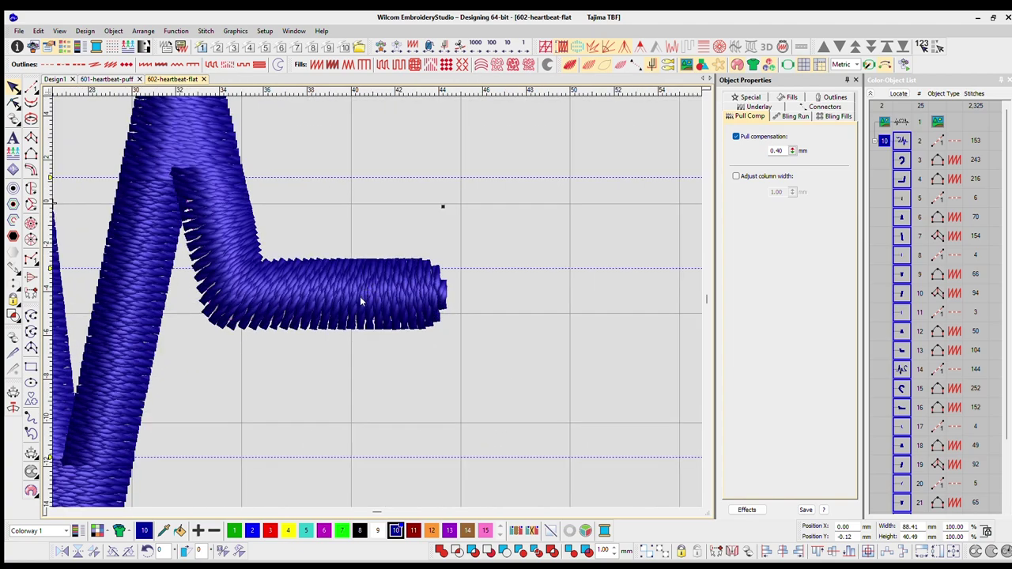
{"action": "key", "text": "t"}
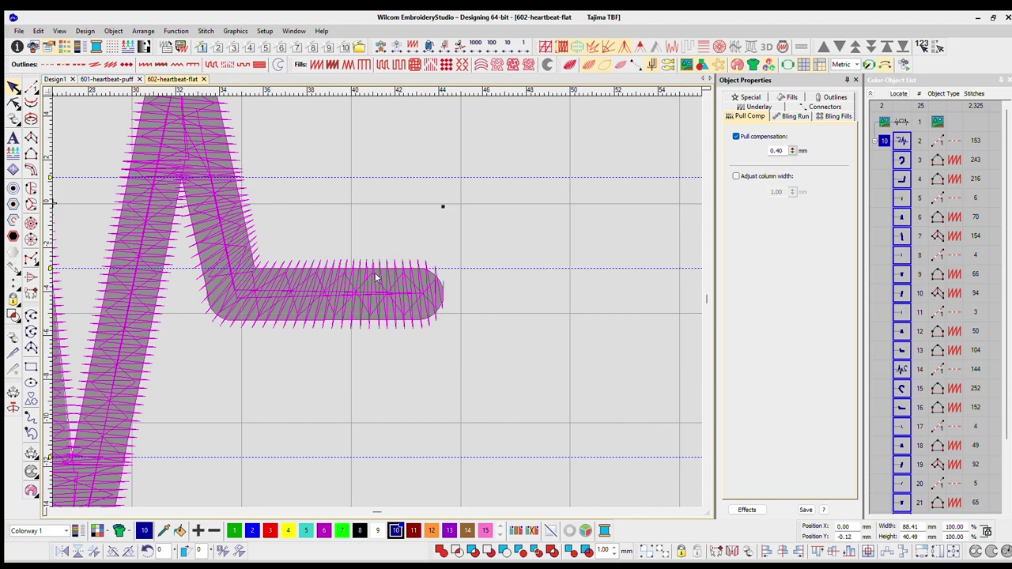
{"action": "scroll", "coordinate": [375, 273], "scroll_direction": "up", "scroll_amount": 3}
{"action": "scroll", "coordinate": [407, 237], "scroll_direction": "up", "scroll_amount": 6}
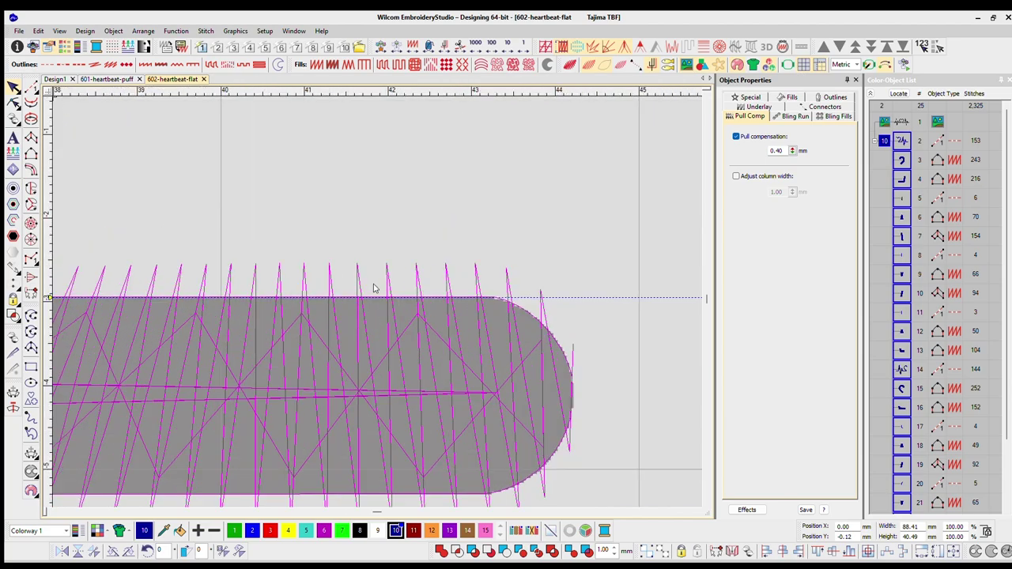
{"action": "key", "text": "Escape"}
{"action": "scroll", "coordinate": [416, 358], "scroll_direction": "down", "scroll_amount": 3}
{"action": "scroll", "coordinate": [376, 336], "scroll_direction": "up", "scroll_amount": 1}
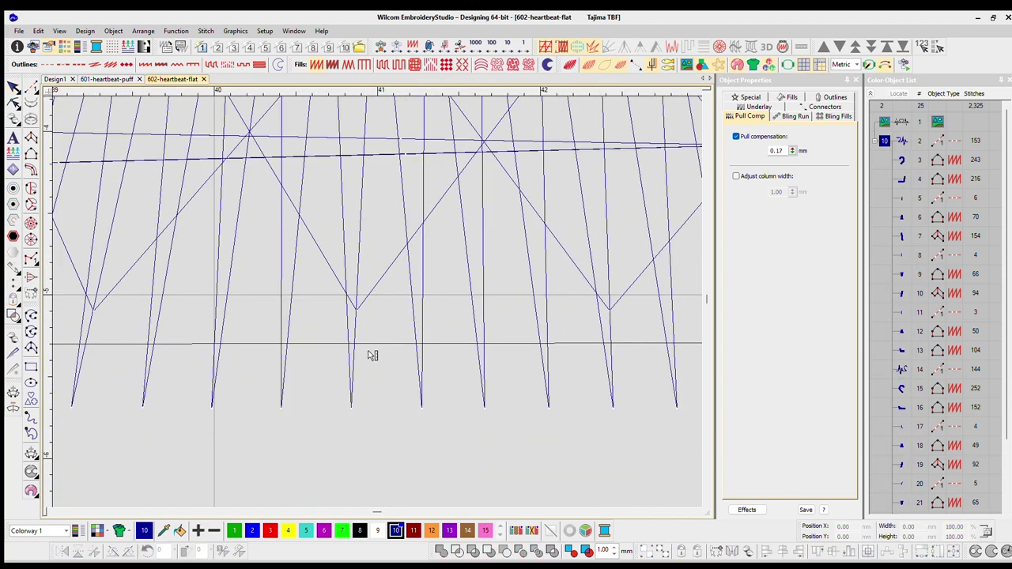
{"action": "scroll", "coordinate": [380, 292], "scroll_direction": "up", "scroll_amount": 2}
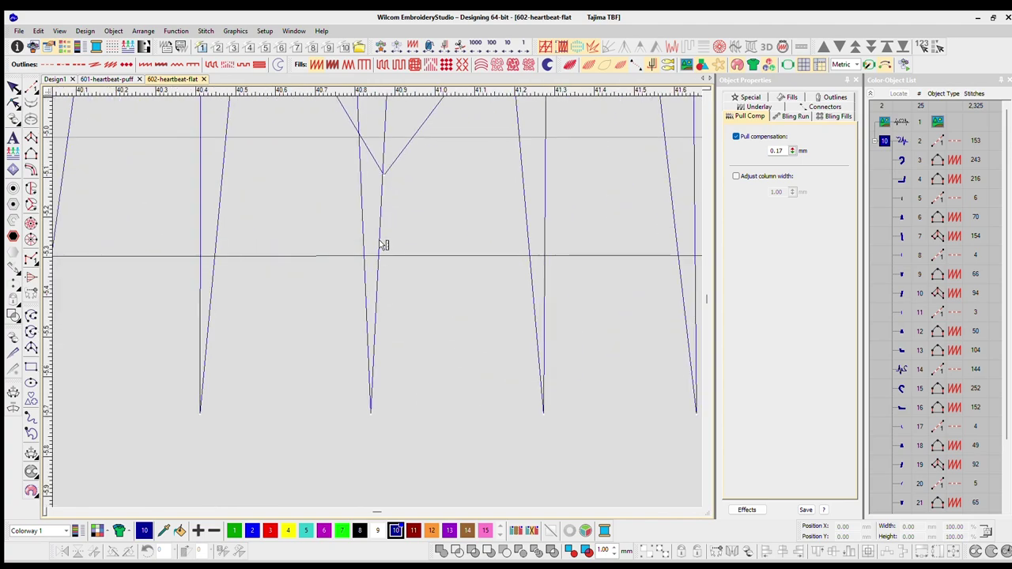
{"action": "left_click", "coordinate": [379, 255]}
{"action": "left_click_drag", "start_coordinate": [371, 401], "coordinate": [371, 402]}
{"action": "scroll", "coordinate": [375, 276], "scroll_direction": "down", "scroll_amount": 5}
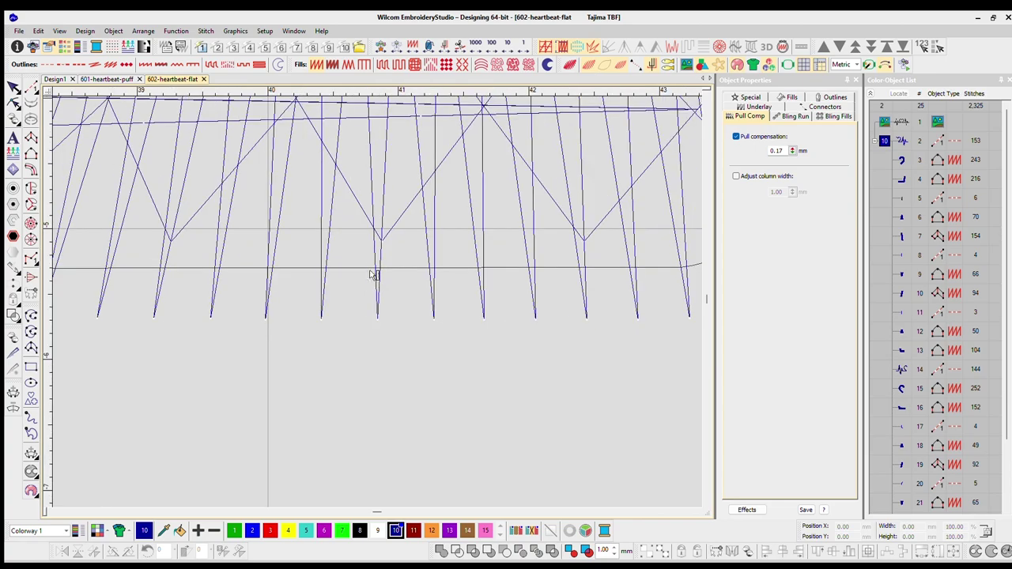
{"action": "scroll", "coordinate": [330, 257], "scroll_direction": "down", "scroll_amount": 1}
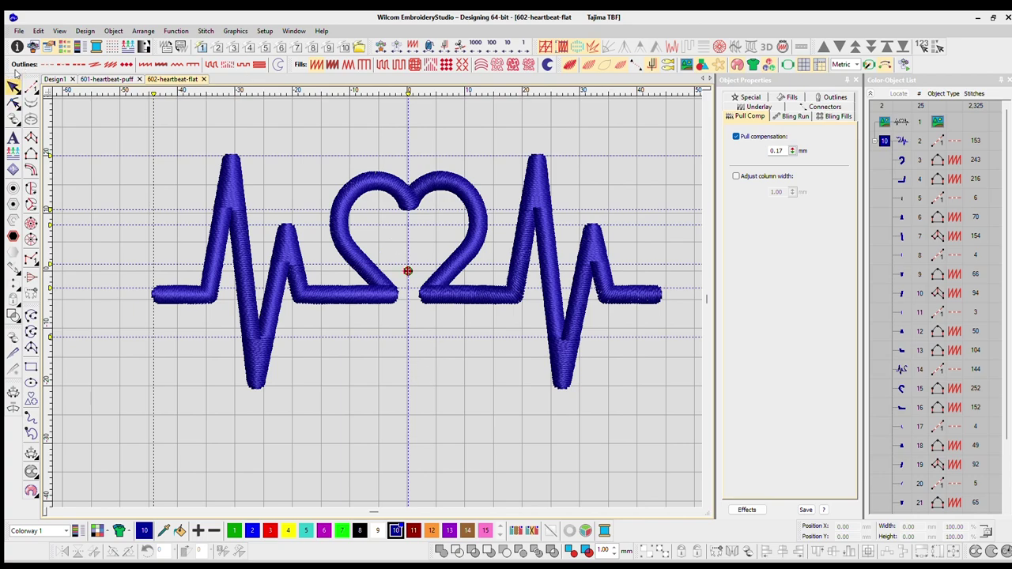
Switch to the 601-heartbeat-puff design, select all black stitch objects and review their satin spacing.
{"action": "left_click", "coordinate": [109, 79]}
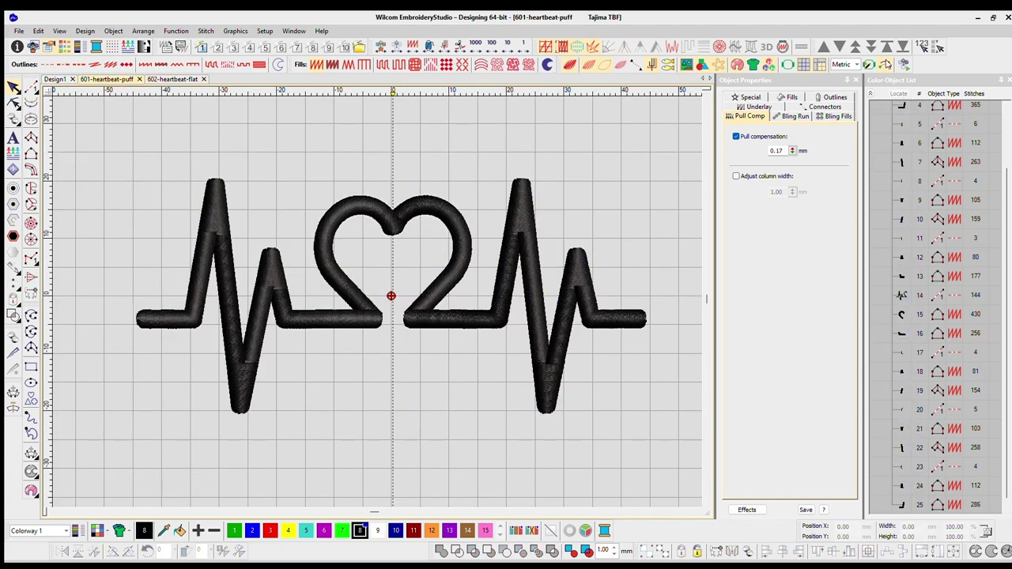
{"action": "left_click", "coordinate": [870, 93]}
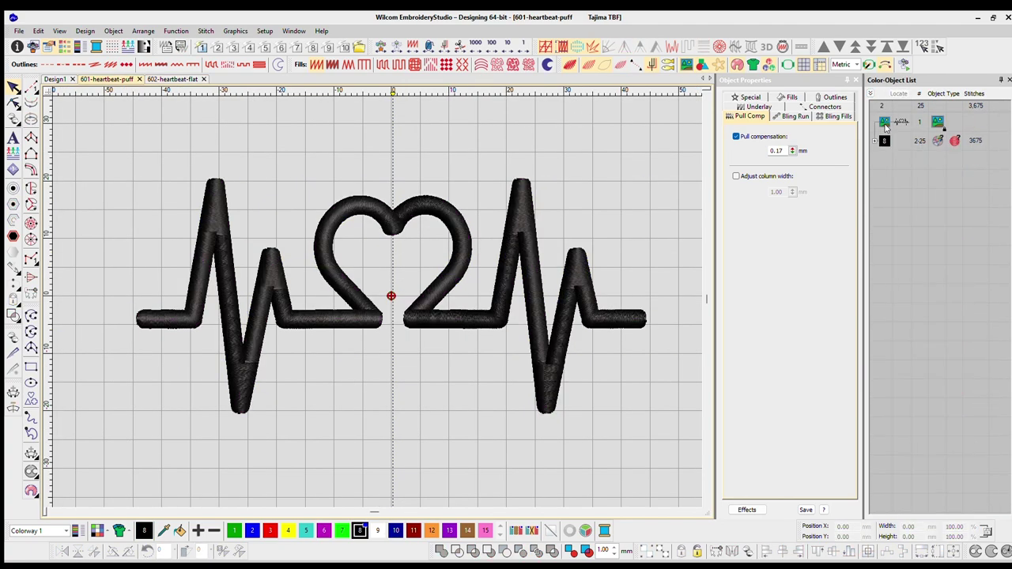
{"action": "left_click", "coordinate": [885, 129]}
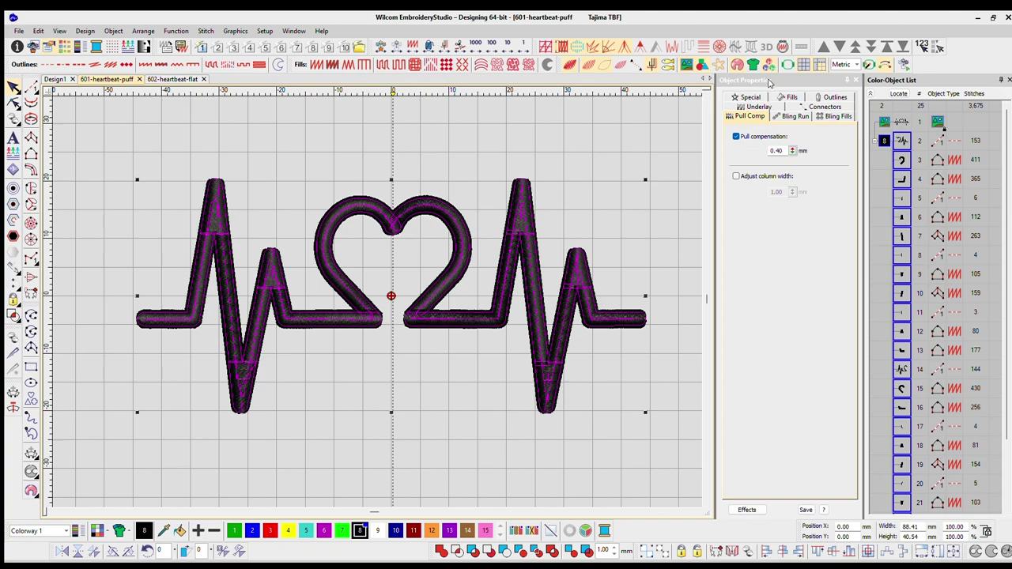
{"action": "left_click", "coordinate": [789, 96]}
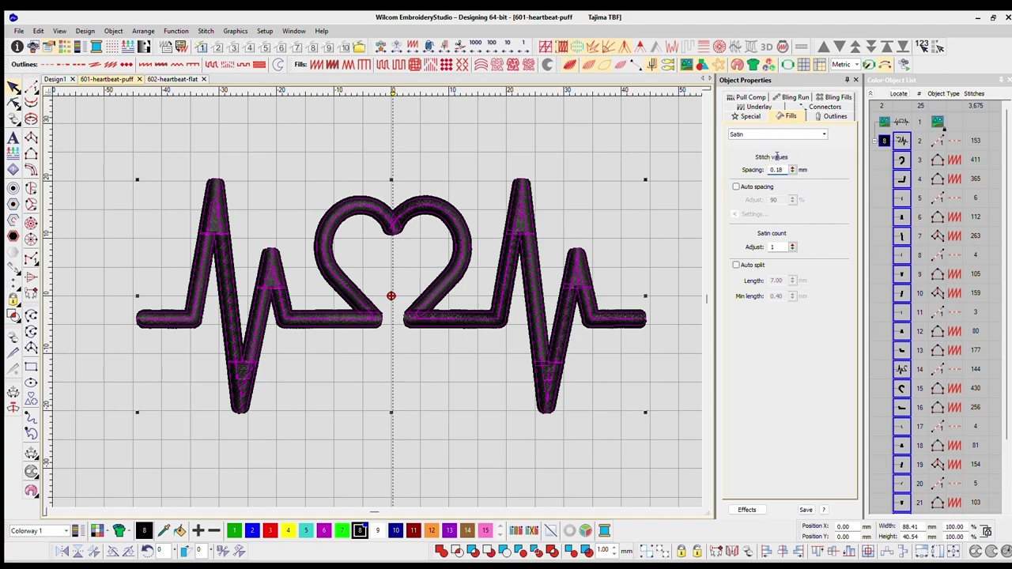
{"action": "left_click_drag", "start_coordinate": [776, 169], "coordinate": [784, 169]}
{"action": "type", "text": "38"}
{"action": "left_click", "coordinate": [677, 275]}
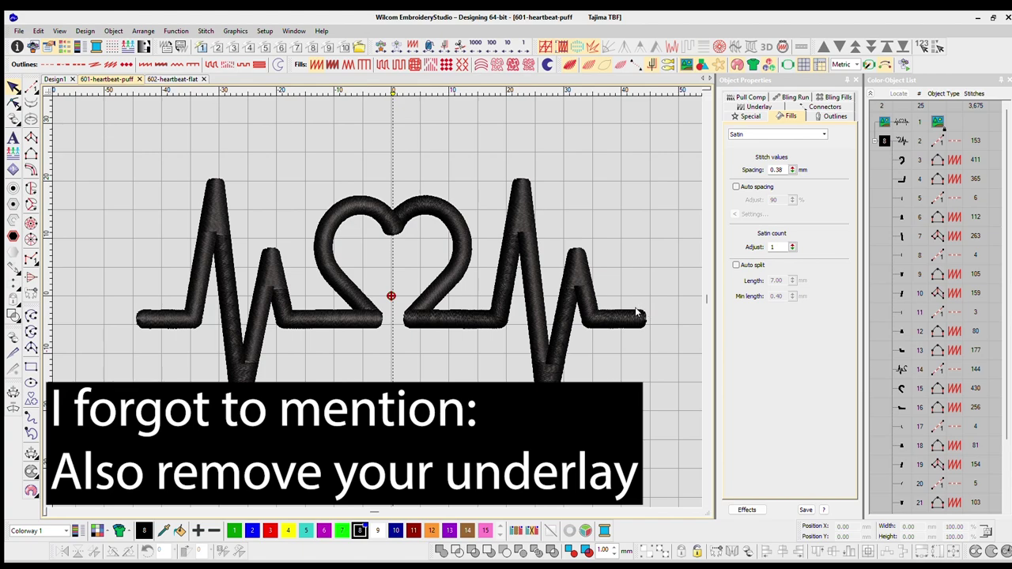
Examine the puff design's outer right rounded end as plain stitch lines, including the outline nodes at its tip.
{"action": "scroll", "coordinate": [617, 323], "scroll_direction": "up", "scroll_amount": 10}
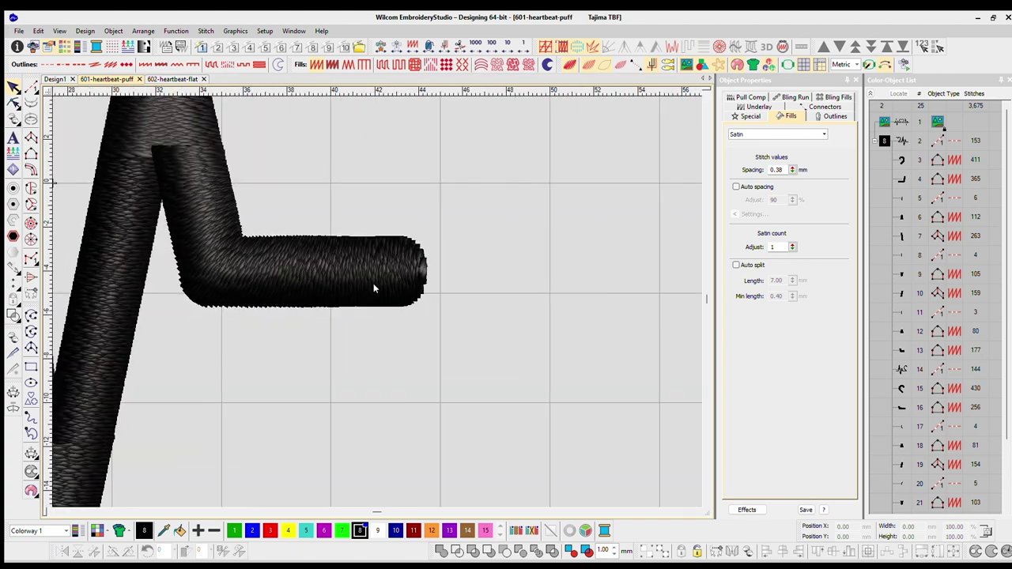
{"action": "key", "text": "t"}
{"action": "scroll", "coordinate": [388, 268], "scroll_direction": "up", "scroll_amount": 3}
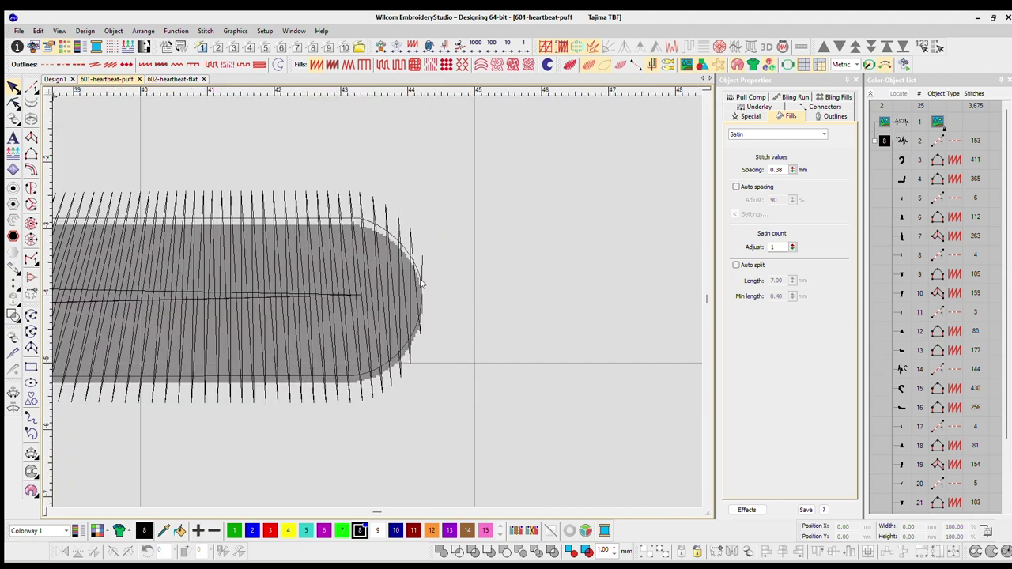
{"action": "scroll", "coordinate": [422, 285], "scroll_direction": "up", "scroll_amount": 4}
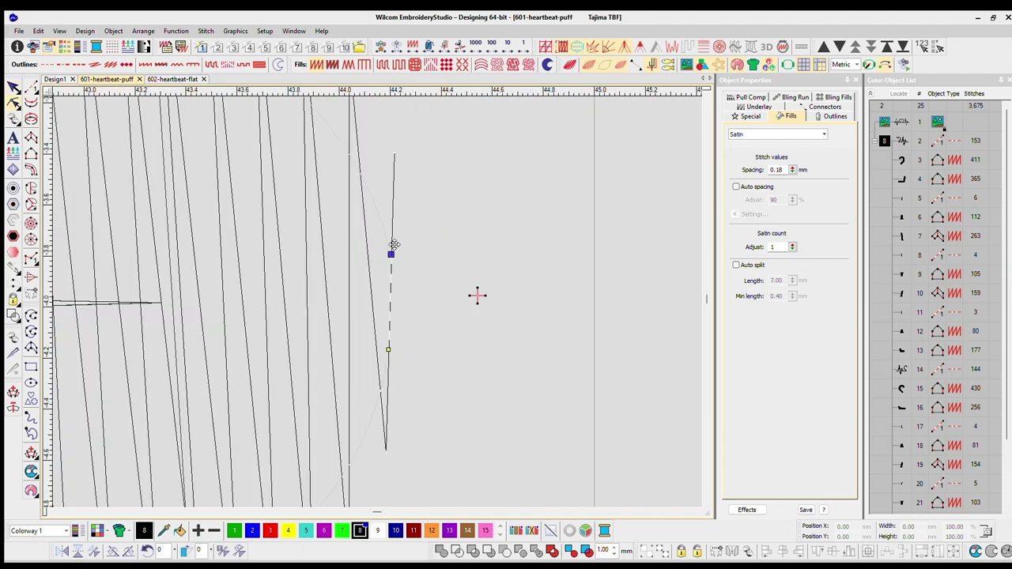
{"action": "scroll", "coordinate": [374, 288], "scroll_direction": "down", "scroll_amount": 1}
{"action": "scroll", "coordinate": [375, 288], "scroll_direction": "down", "scroll_amount": 2}
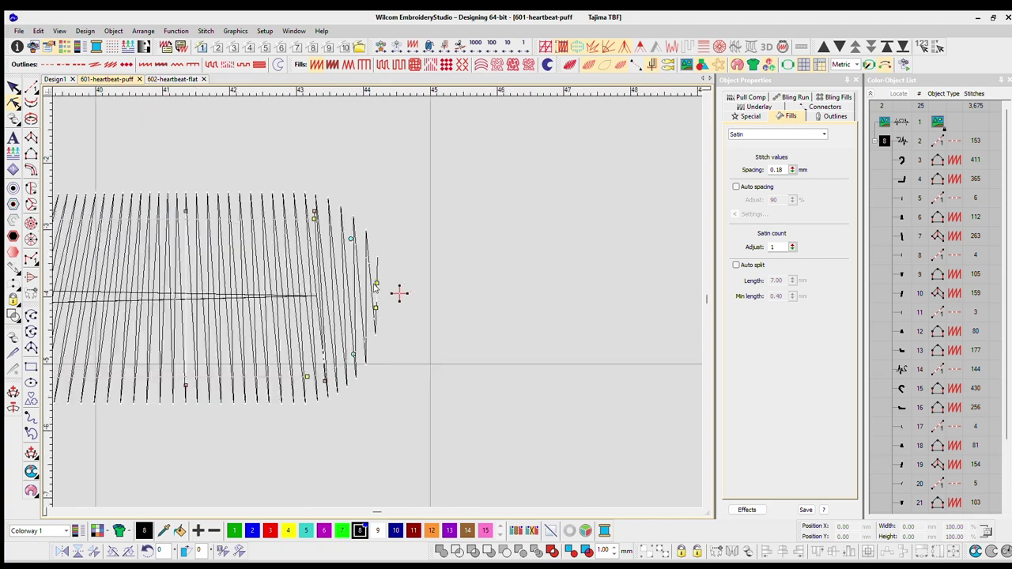
{"action": "scroll", "coordinate": [375, 288], "scroll_direction": "down", "scroll_amount": 1}
{"action": "scroll", "coordinate": [374, 288], "scroll_direction": "up", "scroll_amount": 1}
{"action": "scroll", "coordinate": [375, 287], "scroll_direction": "up", "scroll_amount": 3}
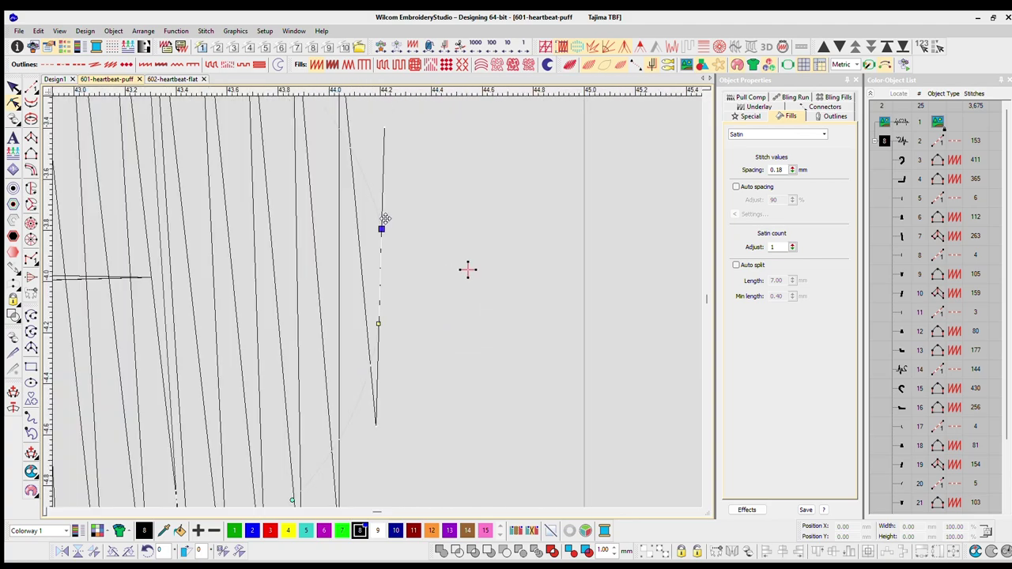
Try moving the upper outline node at the right segment's tip downward, undo the move and leave reshaping.
{"action": "left_click_drag", "start_coordinate": [385, 218], "coordinate": [384, 250]}
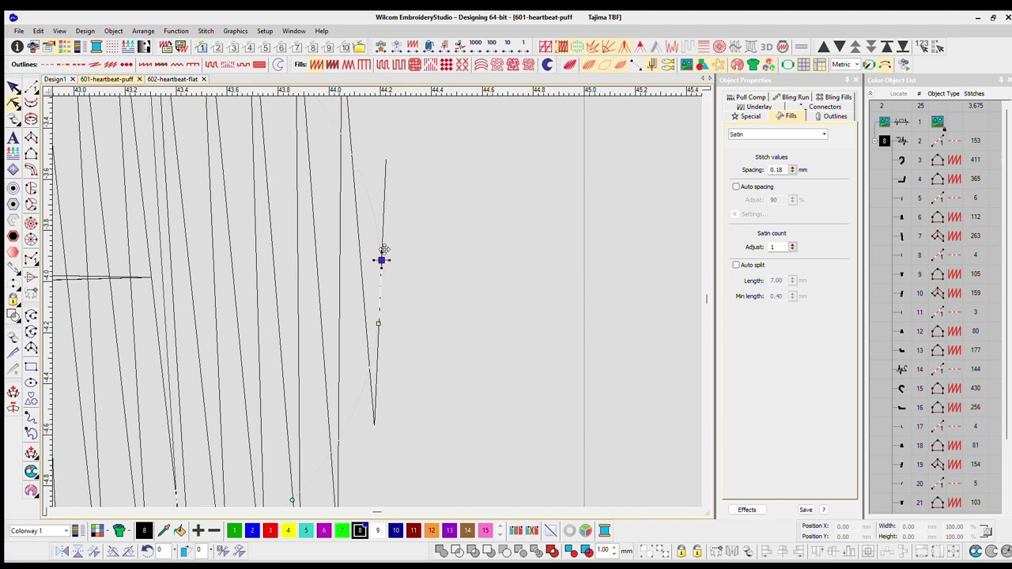
{"action": "key", "text": "ctrl+z"}
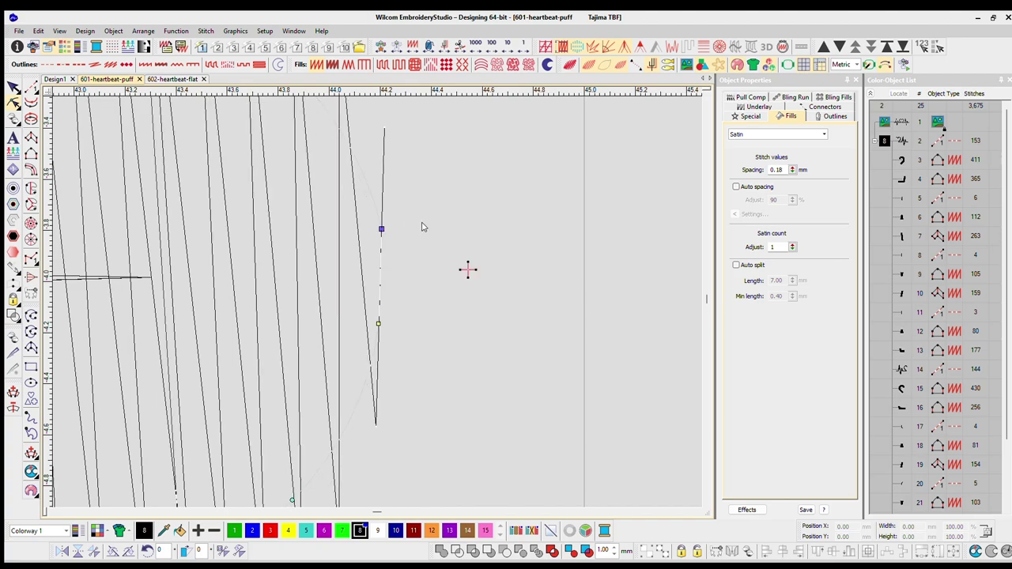
{"action": "left_click", "coordinate": [19, 84]}
Examine the satin coverage at the right segment's rounded end, the short right peak's tip and the right valley's tip.
{"action": "scroll", "coordinate": [334, 296], "scroll_direction": "down", "scroll_amount": 5}
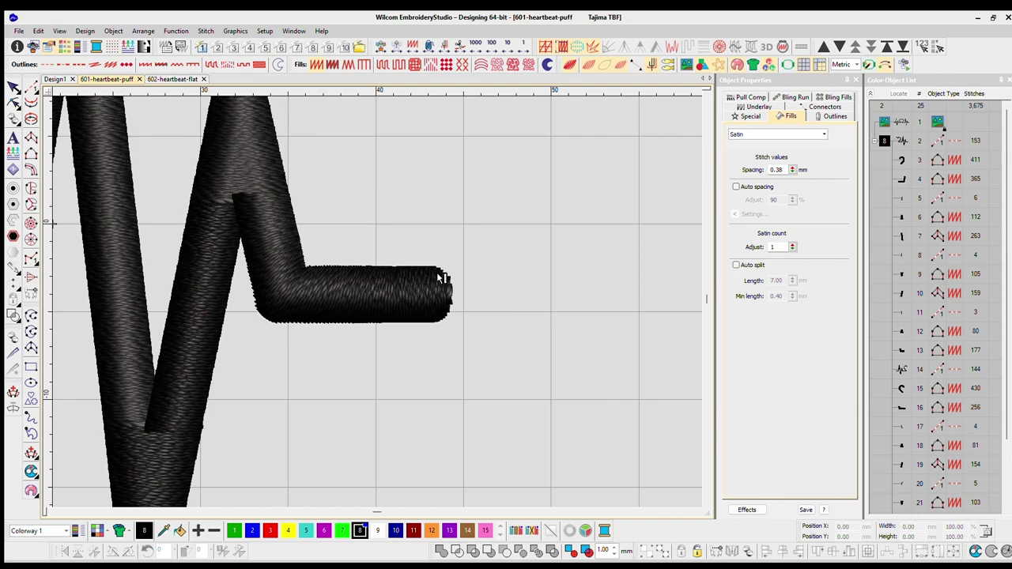
{"action": "scroll", "coordinate": [379, 290], "scroll_direction": "down", "scroll_amount": 4}
{"action": "scroll", "coordinate": [434, 368], "scroll_direction": "up", "scroll_amount": 5}
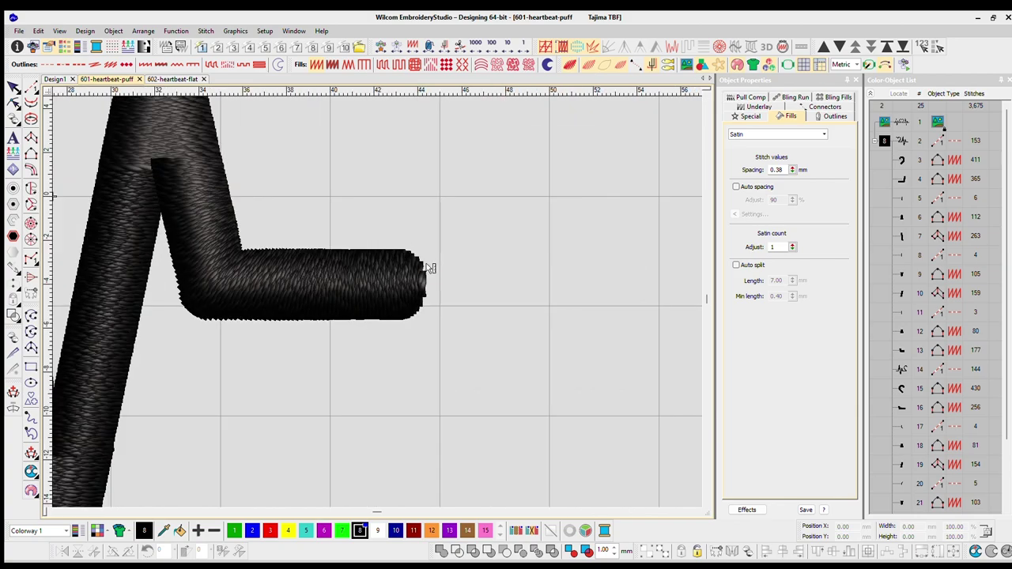
{"action": "scroll", "coordinate": [380, 289], "scroll_direction": "down", "scroll_amount": 3}
{"action": "scroll", "coordinate": [378, 289], "scroll_direction": "up", "scroll_amount": 5}
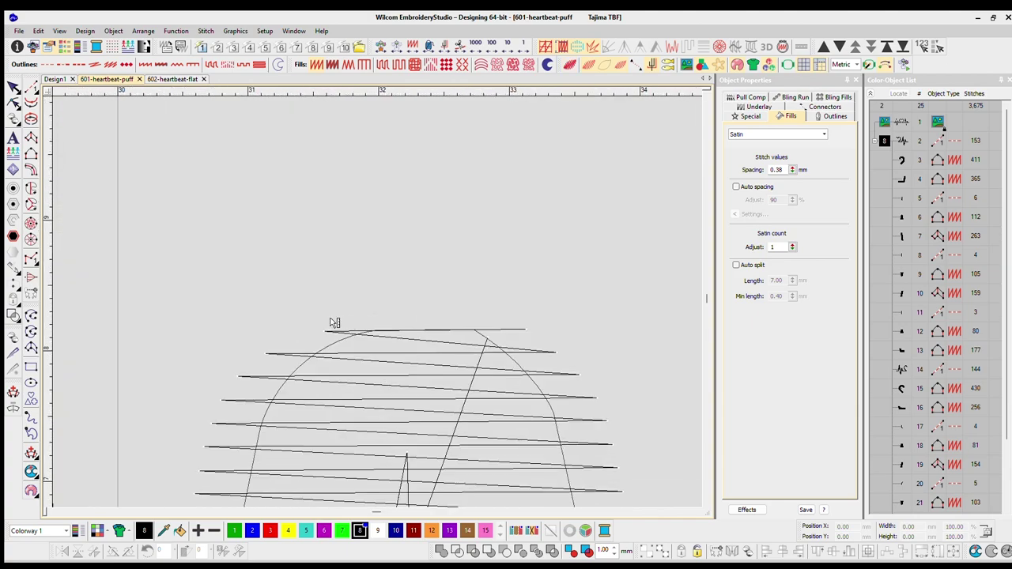
{"action": "scroll", "coordinate": [499, 318], "scroll_direction": "down", "scroll_amount": 5}
{"action": "scroll", "coordinate": [345, 481], "scroll_direction": "up", "scroll_amount": 3}
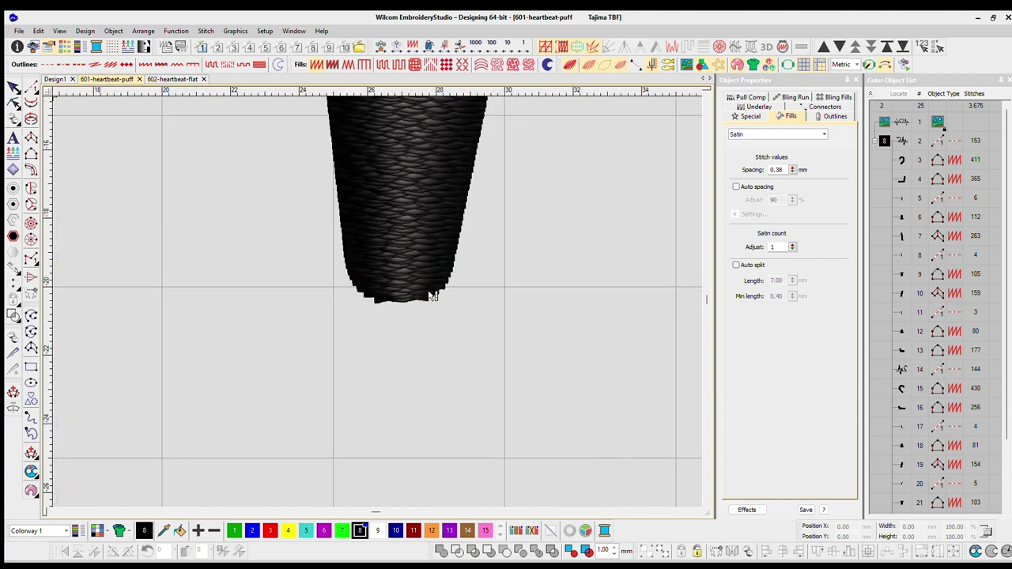
{"action": "key", "text": "t"}
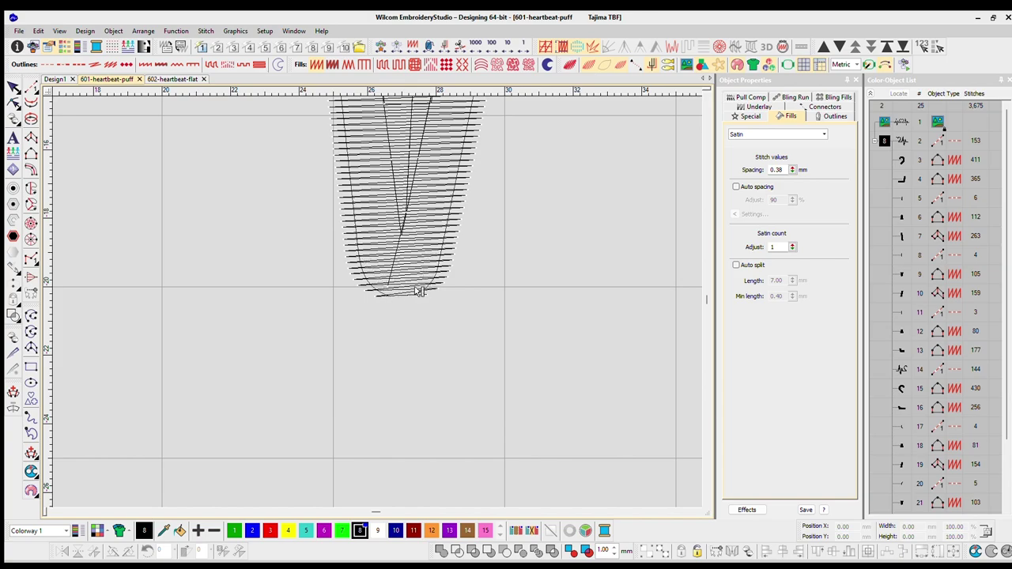
{"action": "scroll", "coordinate": [380, 291], "scroll_direction": "up", "scroll_amount": 1}
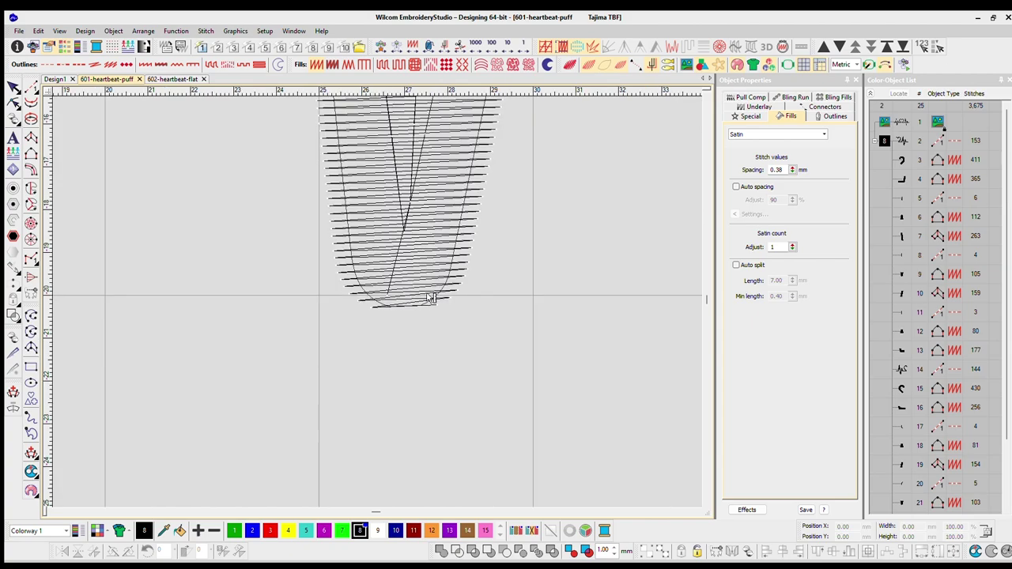
{"action": "scroll", "coordinate": [379, 289], "scroll_direction": "up", "scroll_amount": 1}
{"action": "scroll", "coordinate": [379, 289], "scroll_direction": "up", "scroll_amount": 1}
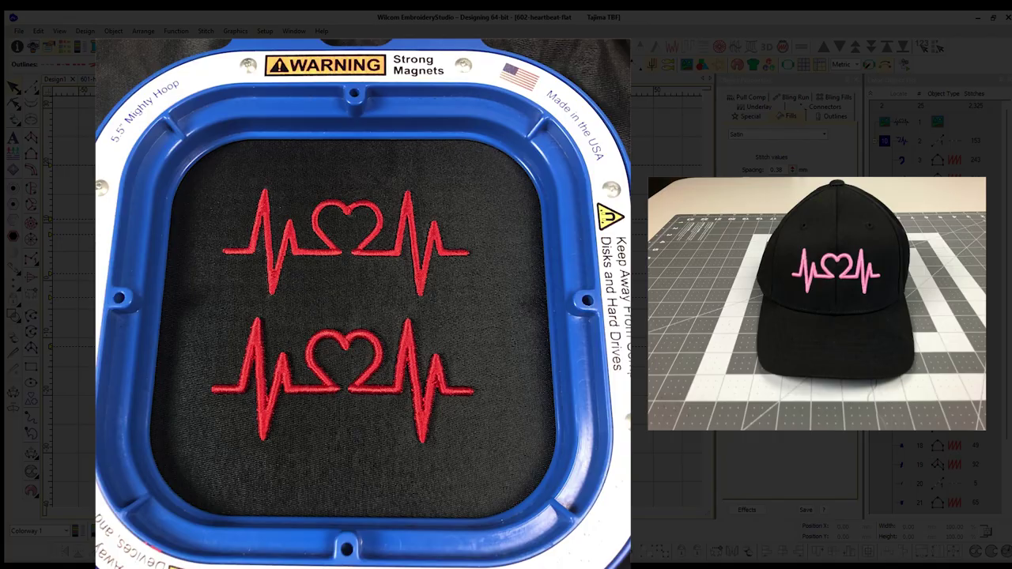